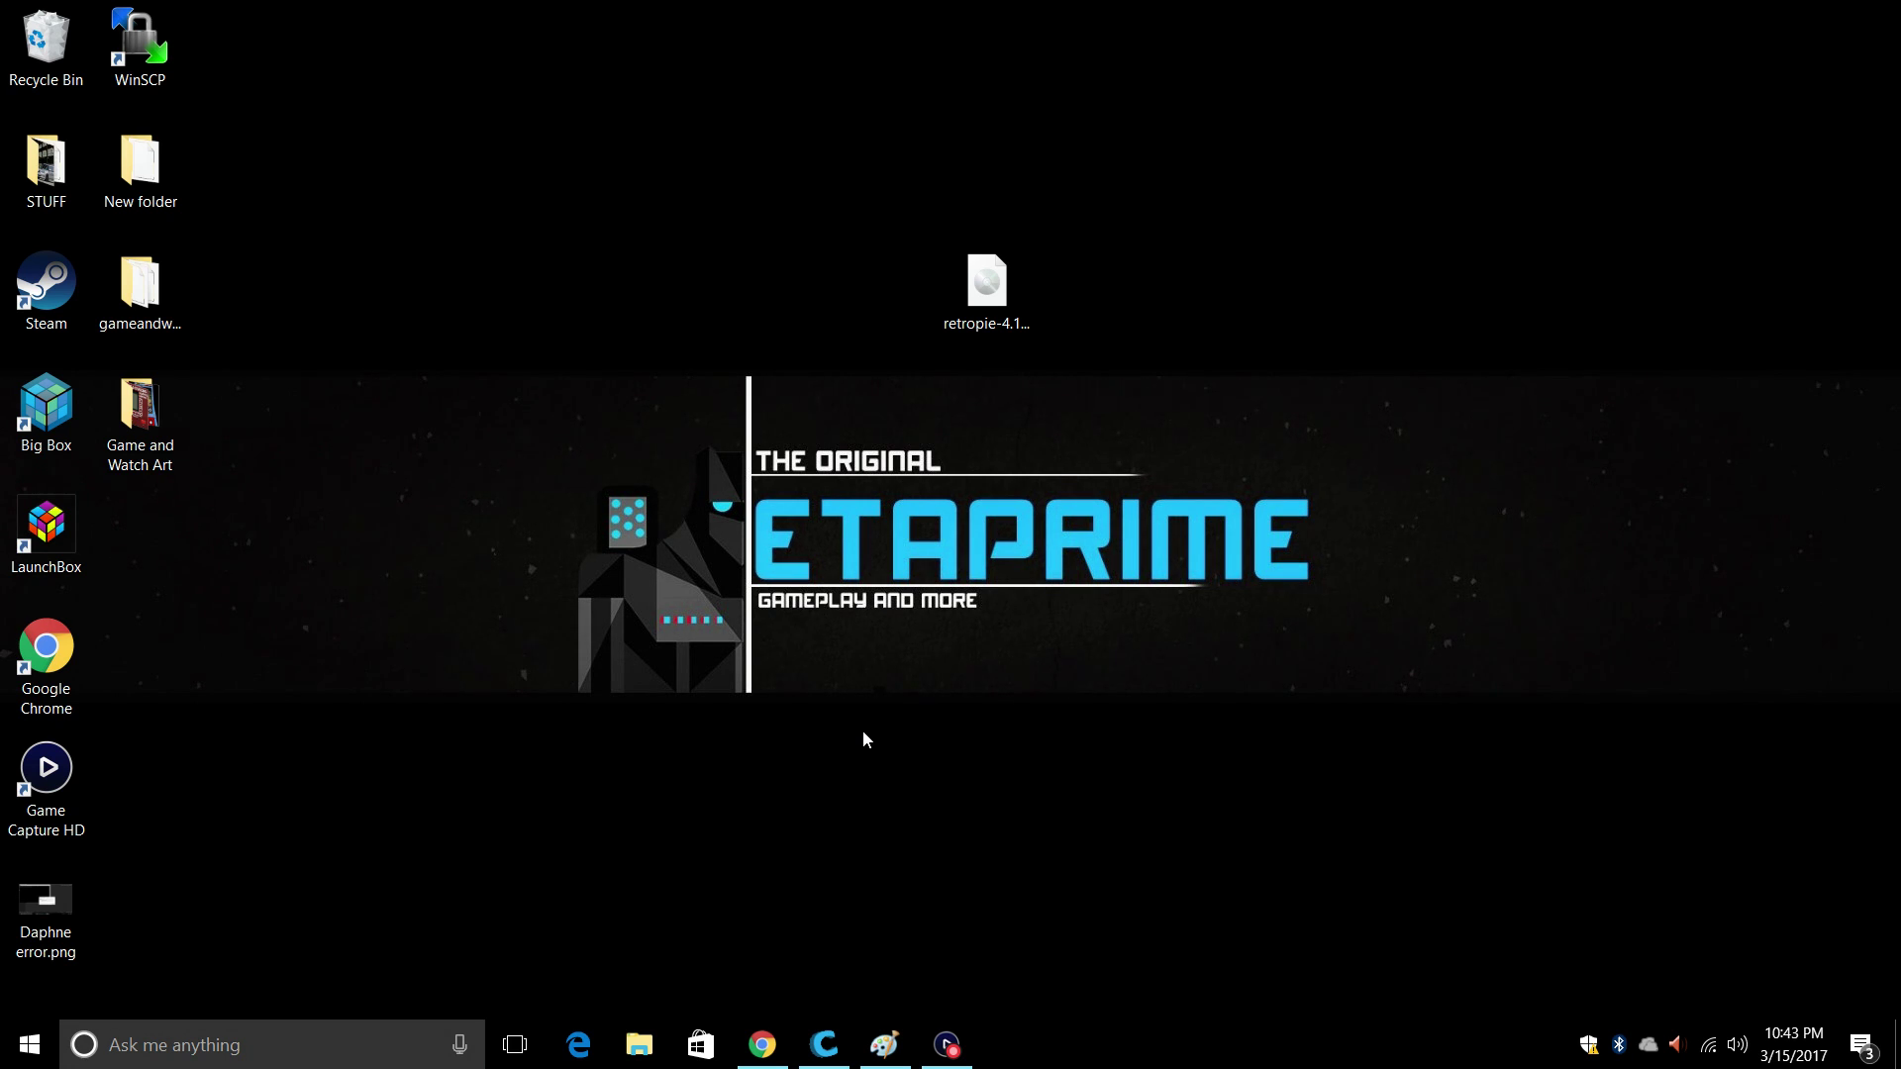
Step: Download retropie-4.1.20-rpi1_zero.img.gz from the Google Drive retropie folder, bypassing the virus-scan warning
{"action": "left_click", "coordinate": [763, 1044]}
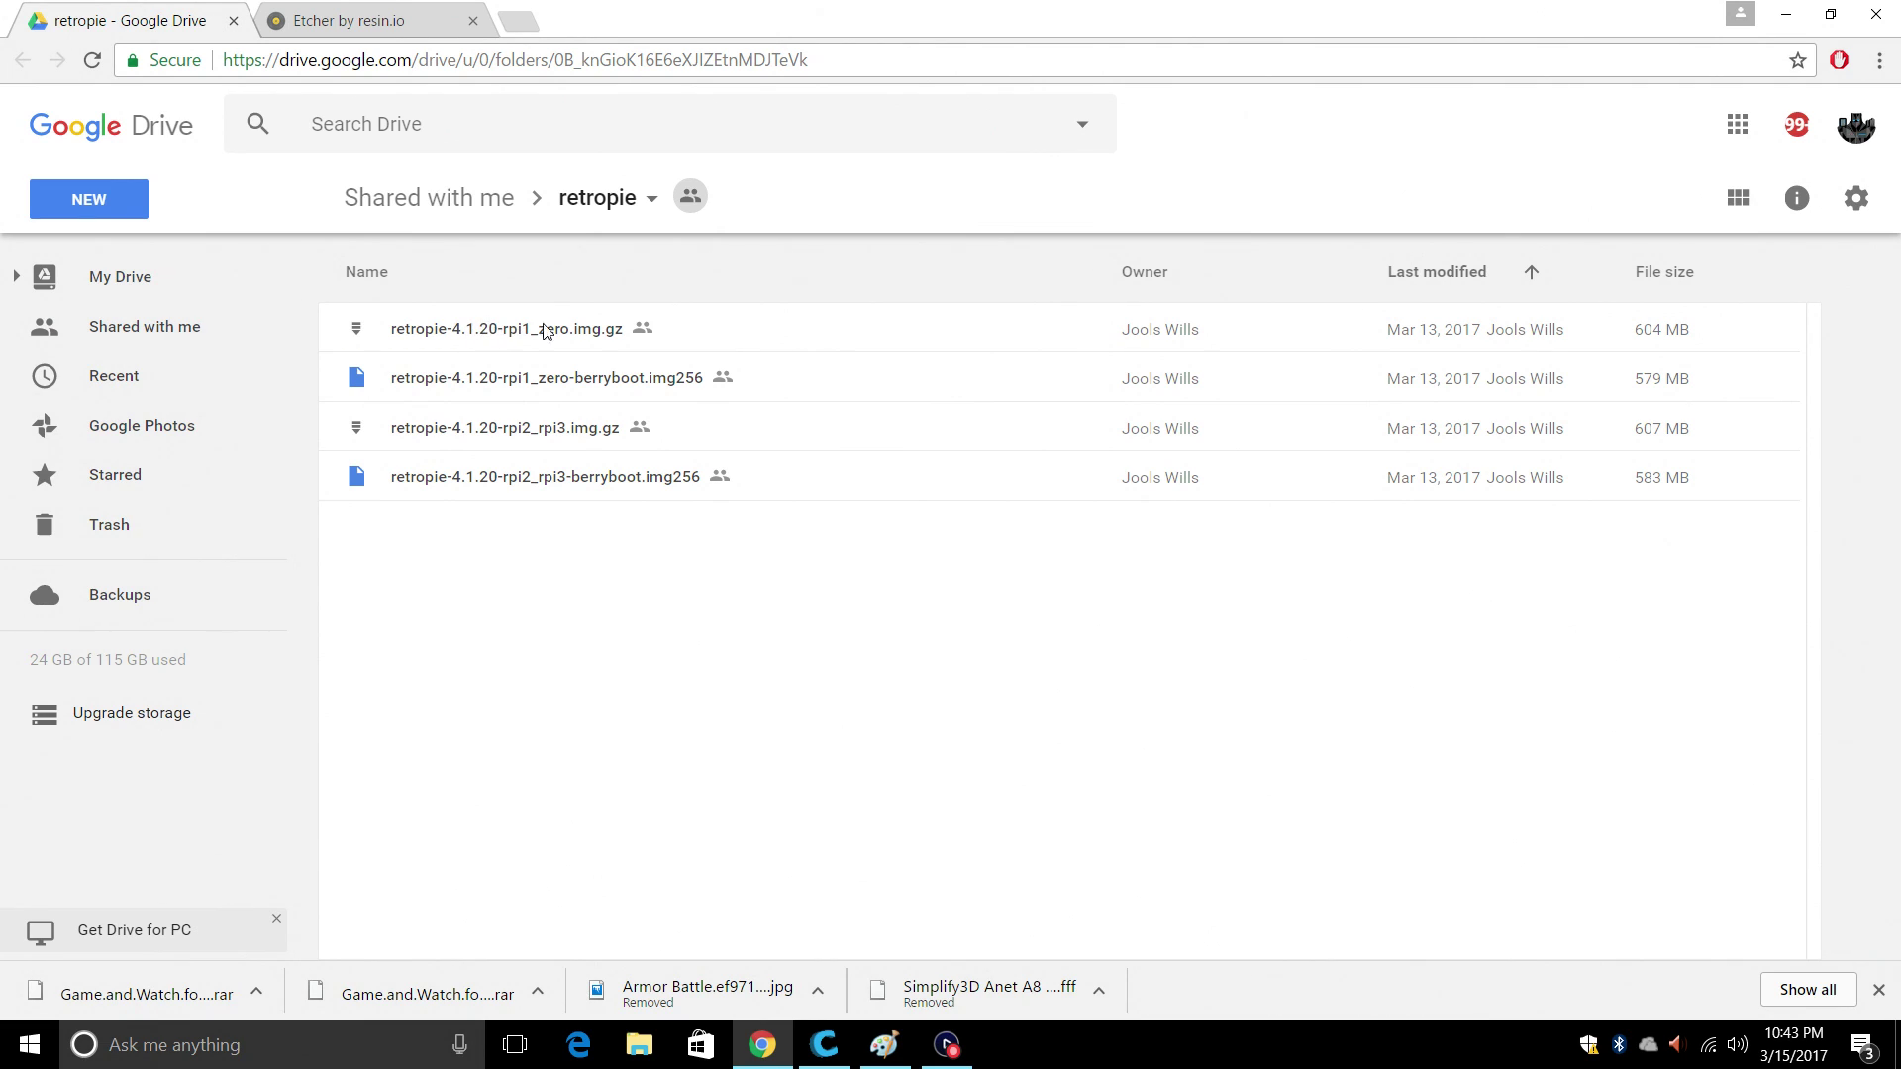
{"action": "left_click", "coordinate": [582, 329]}
{"action": "double_click", "coordinate": [582, 328]}
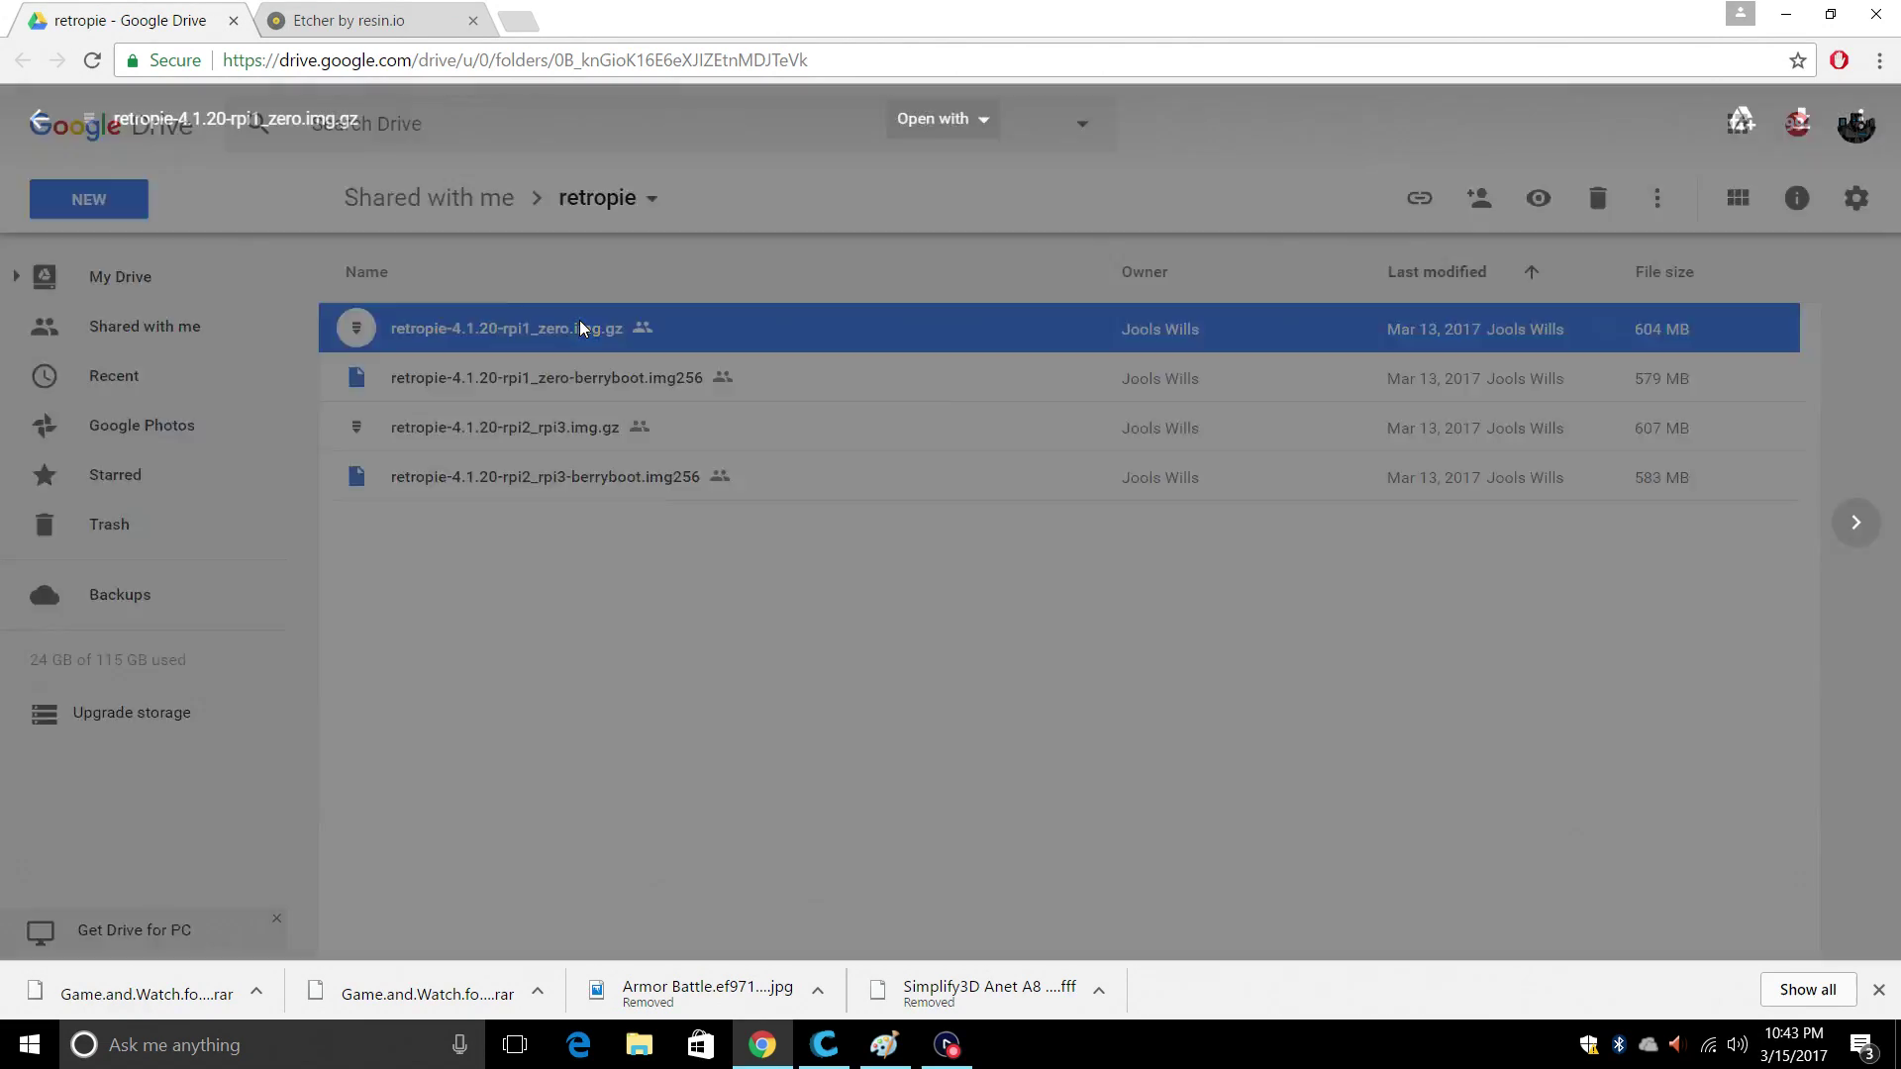
{"action": "left_click", "coordinate": [976, 544]}
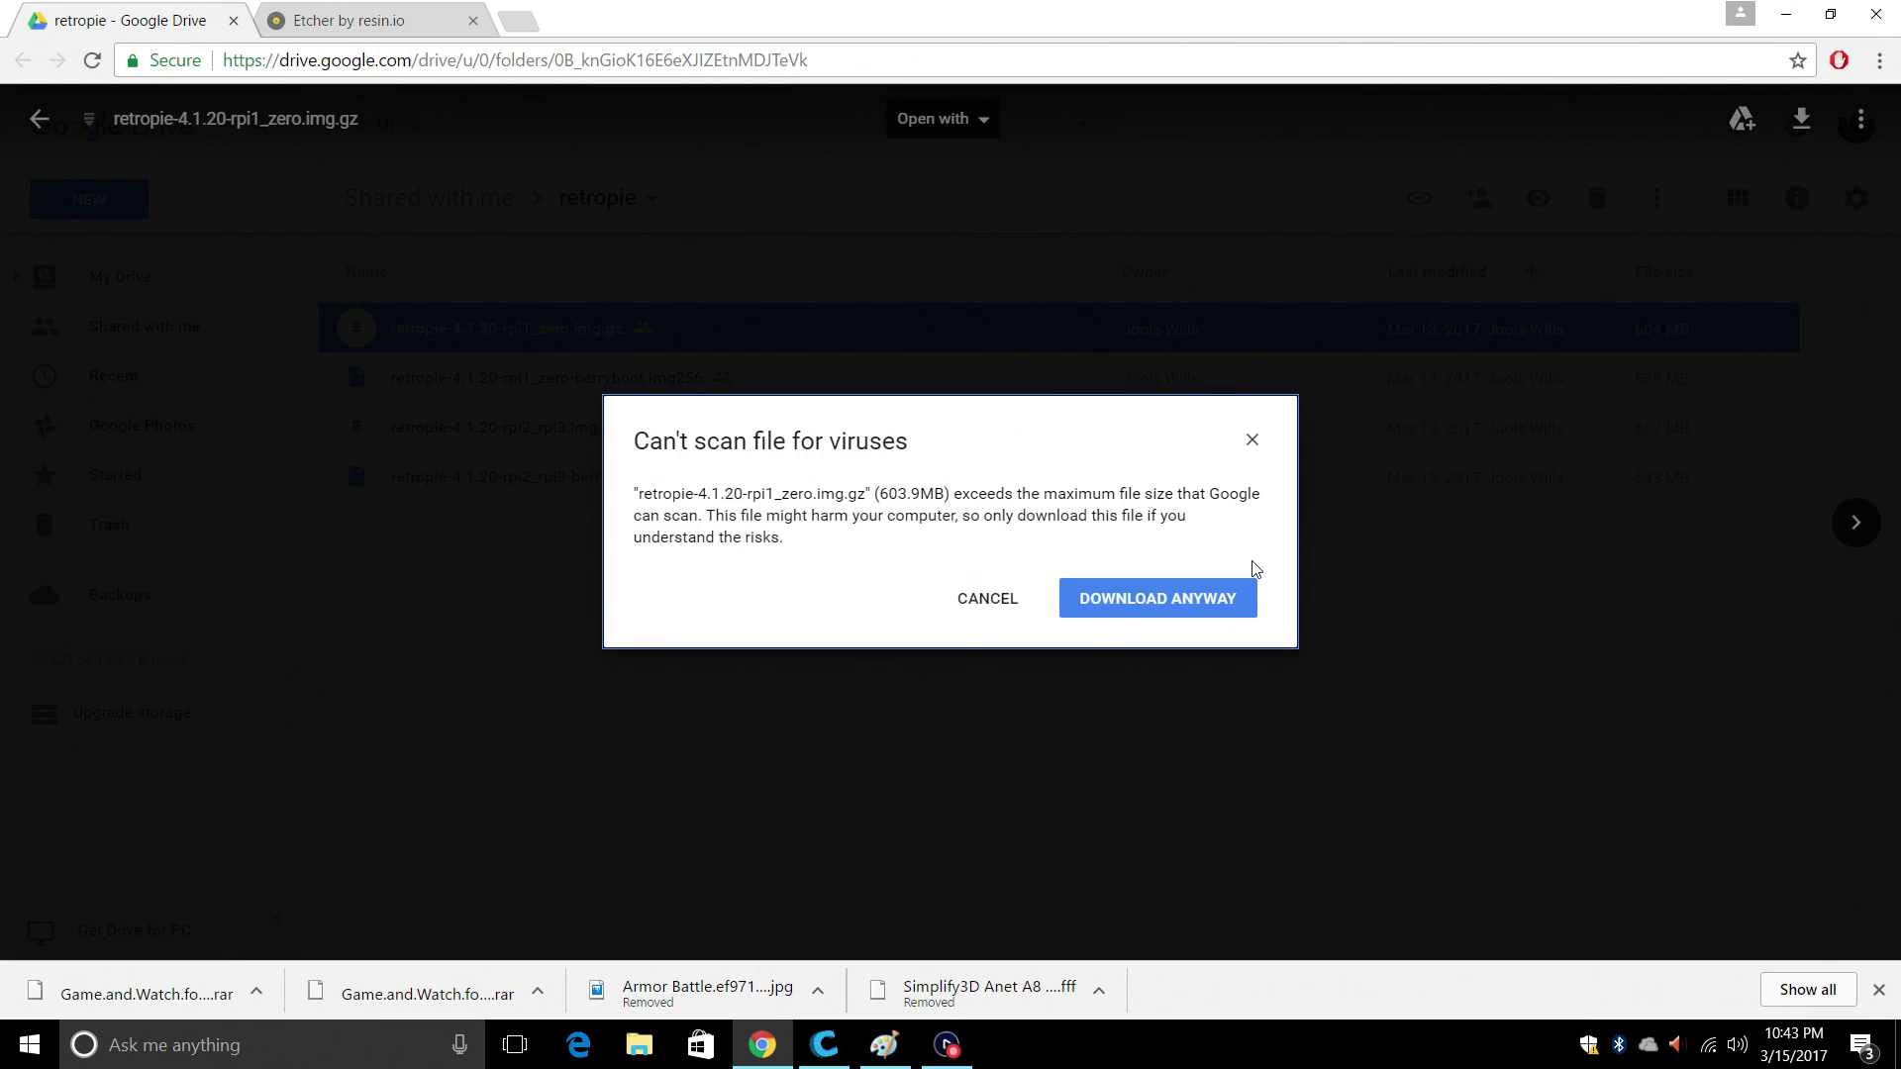
{"action": "left_click", "coordinate": [1178, 612]}
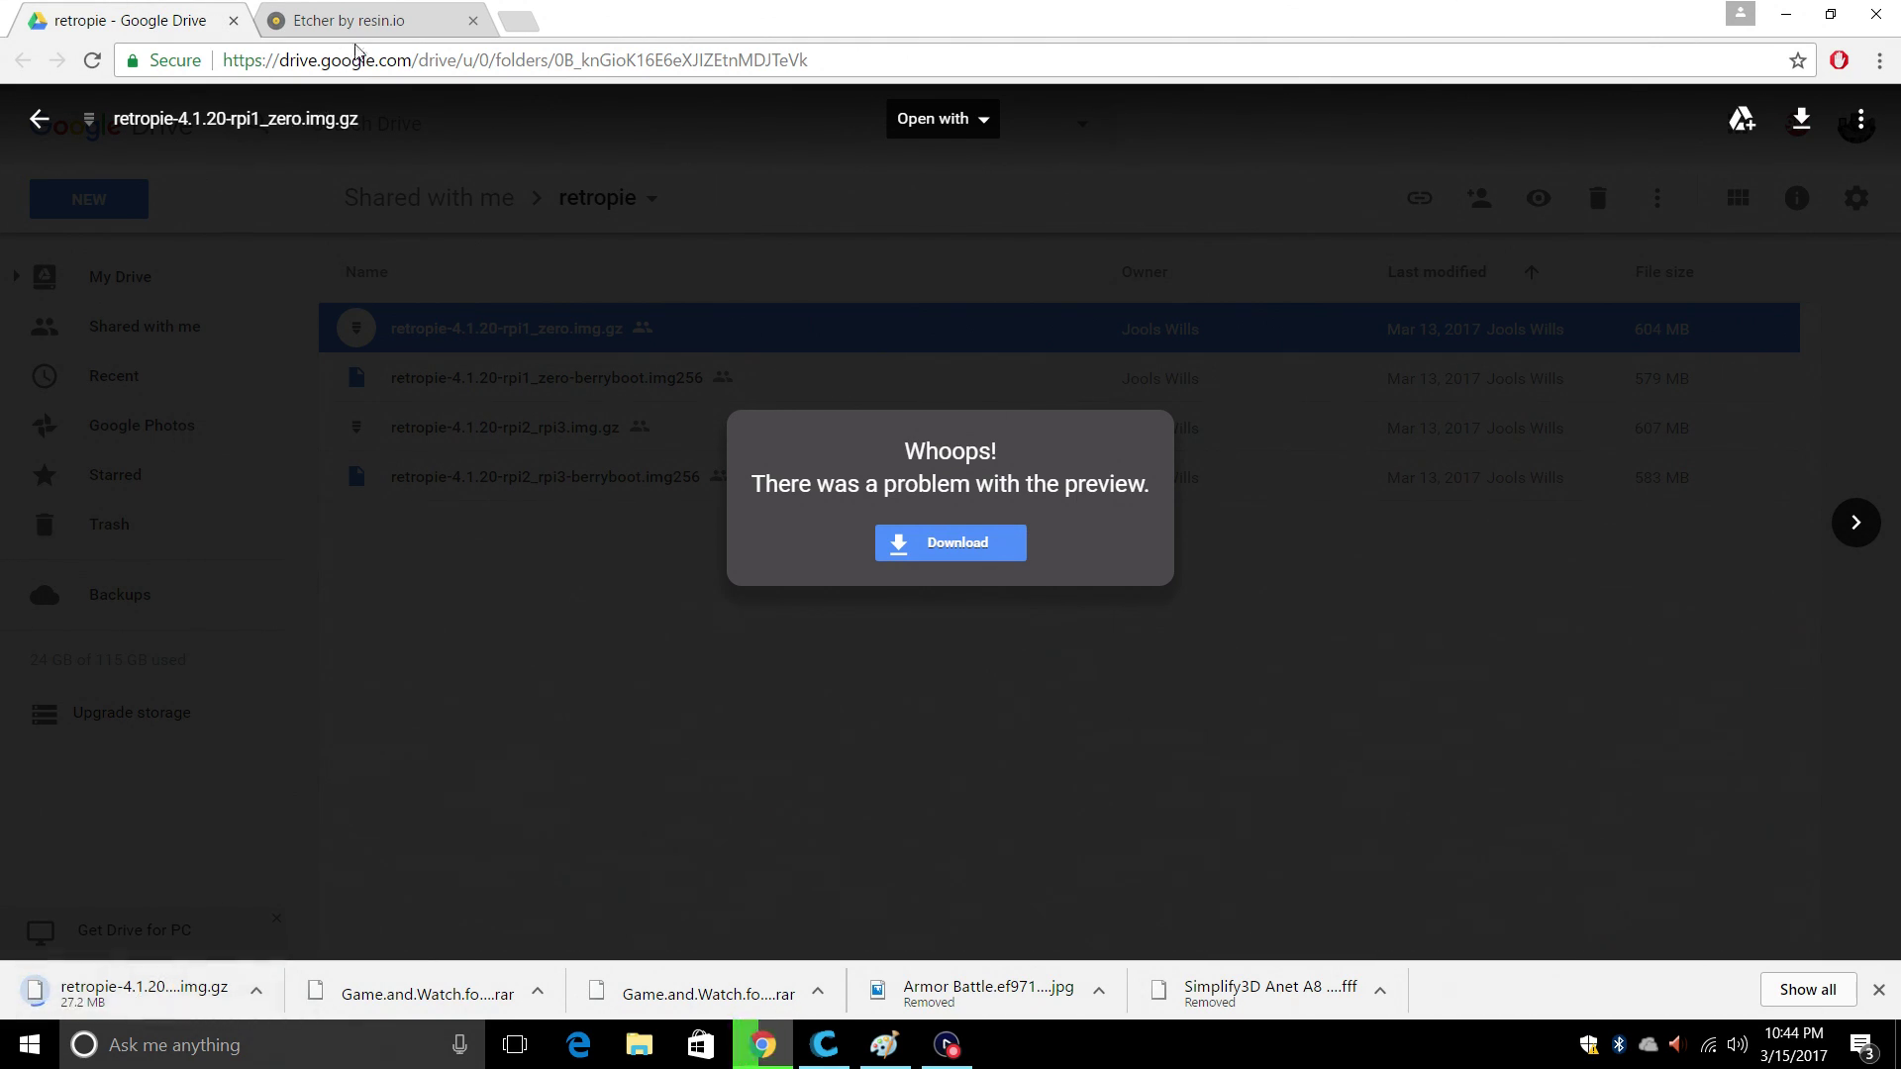
Step: Download the Windows x64 Etcher installer from the etcher.io site
{"action": "left_click", "coordinate": [360, 30]}
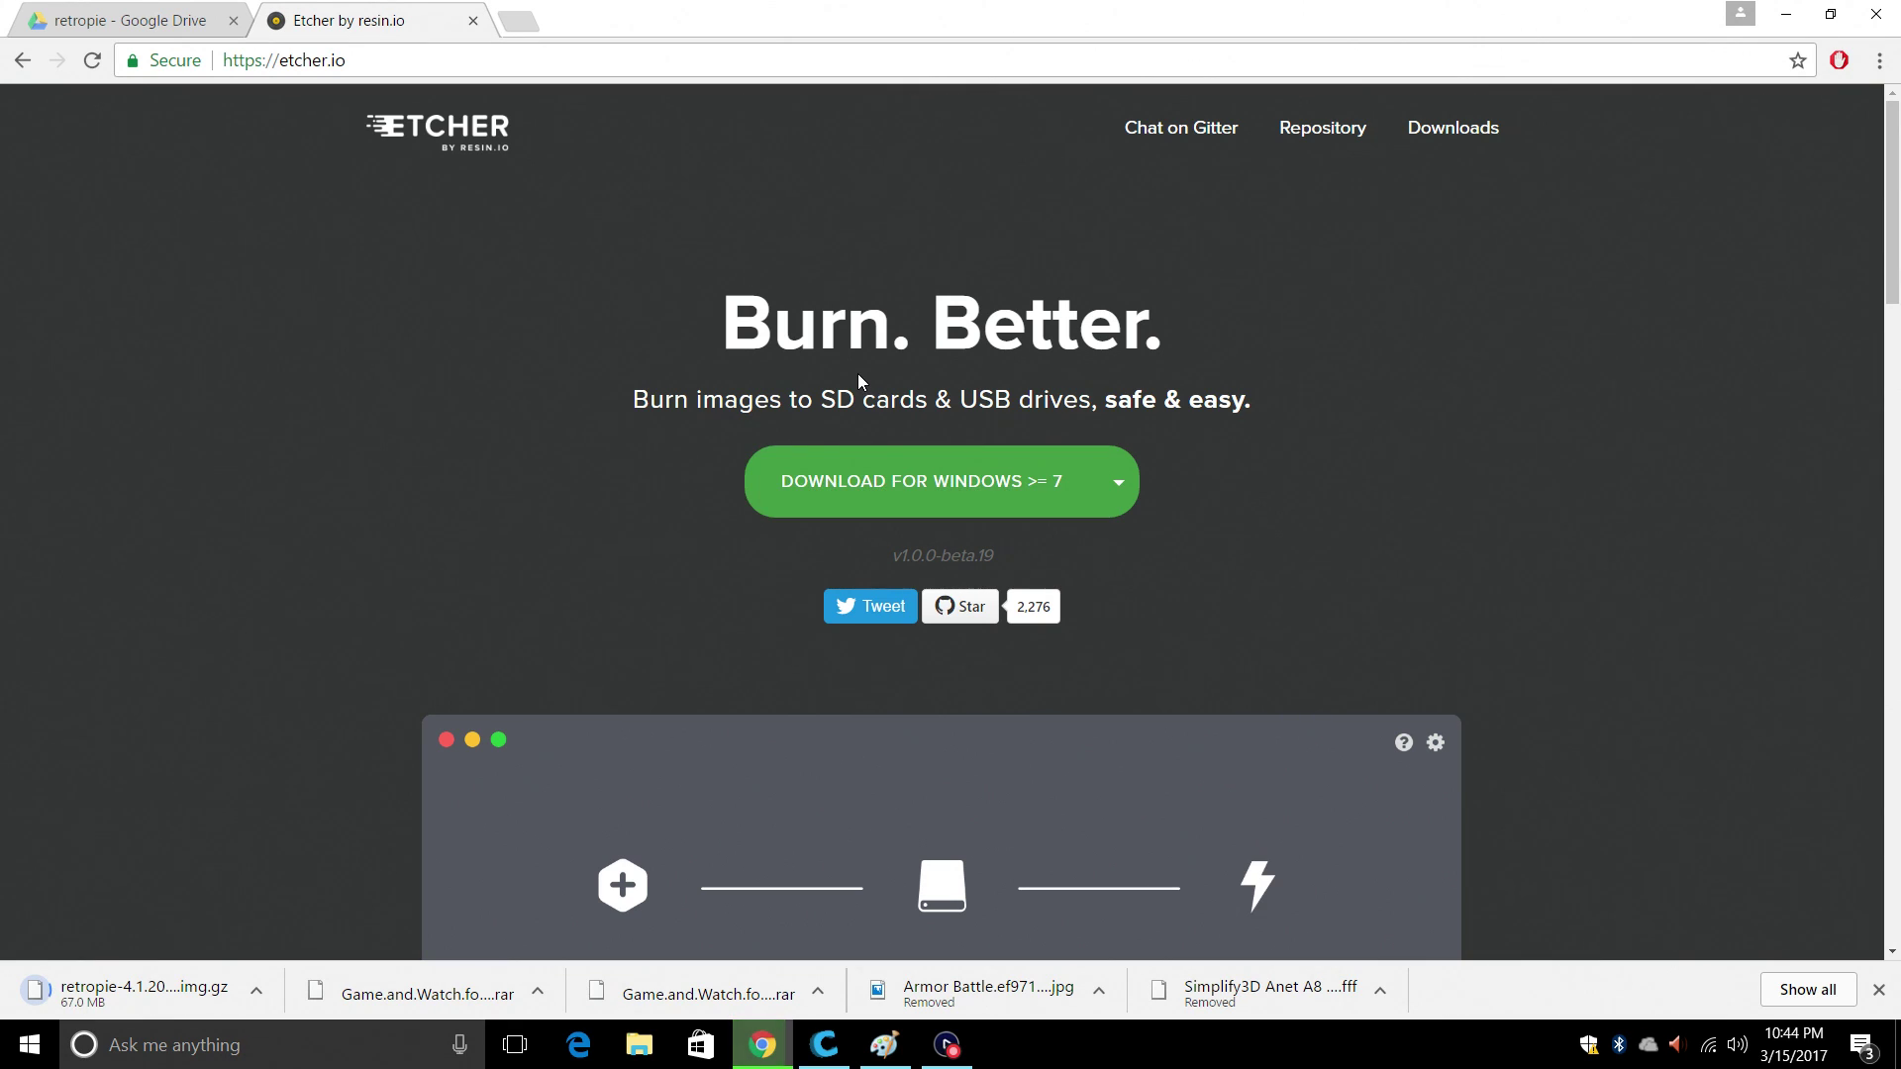
{"action": "left_click", "coordinate": [1122, 495]}
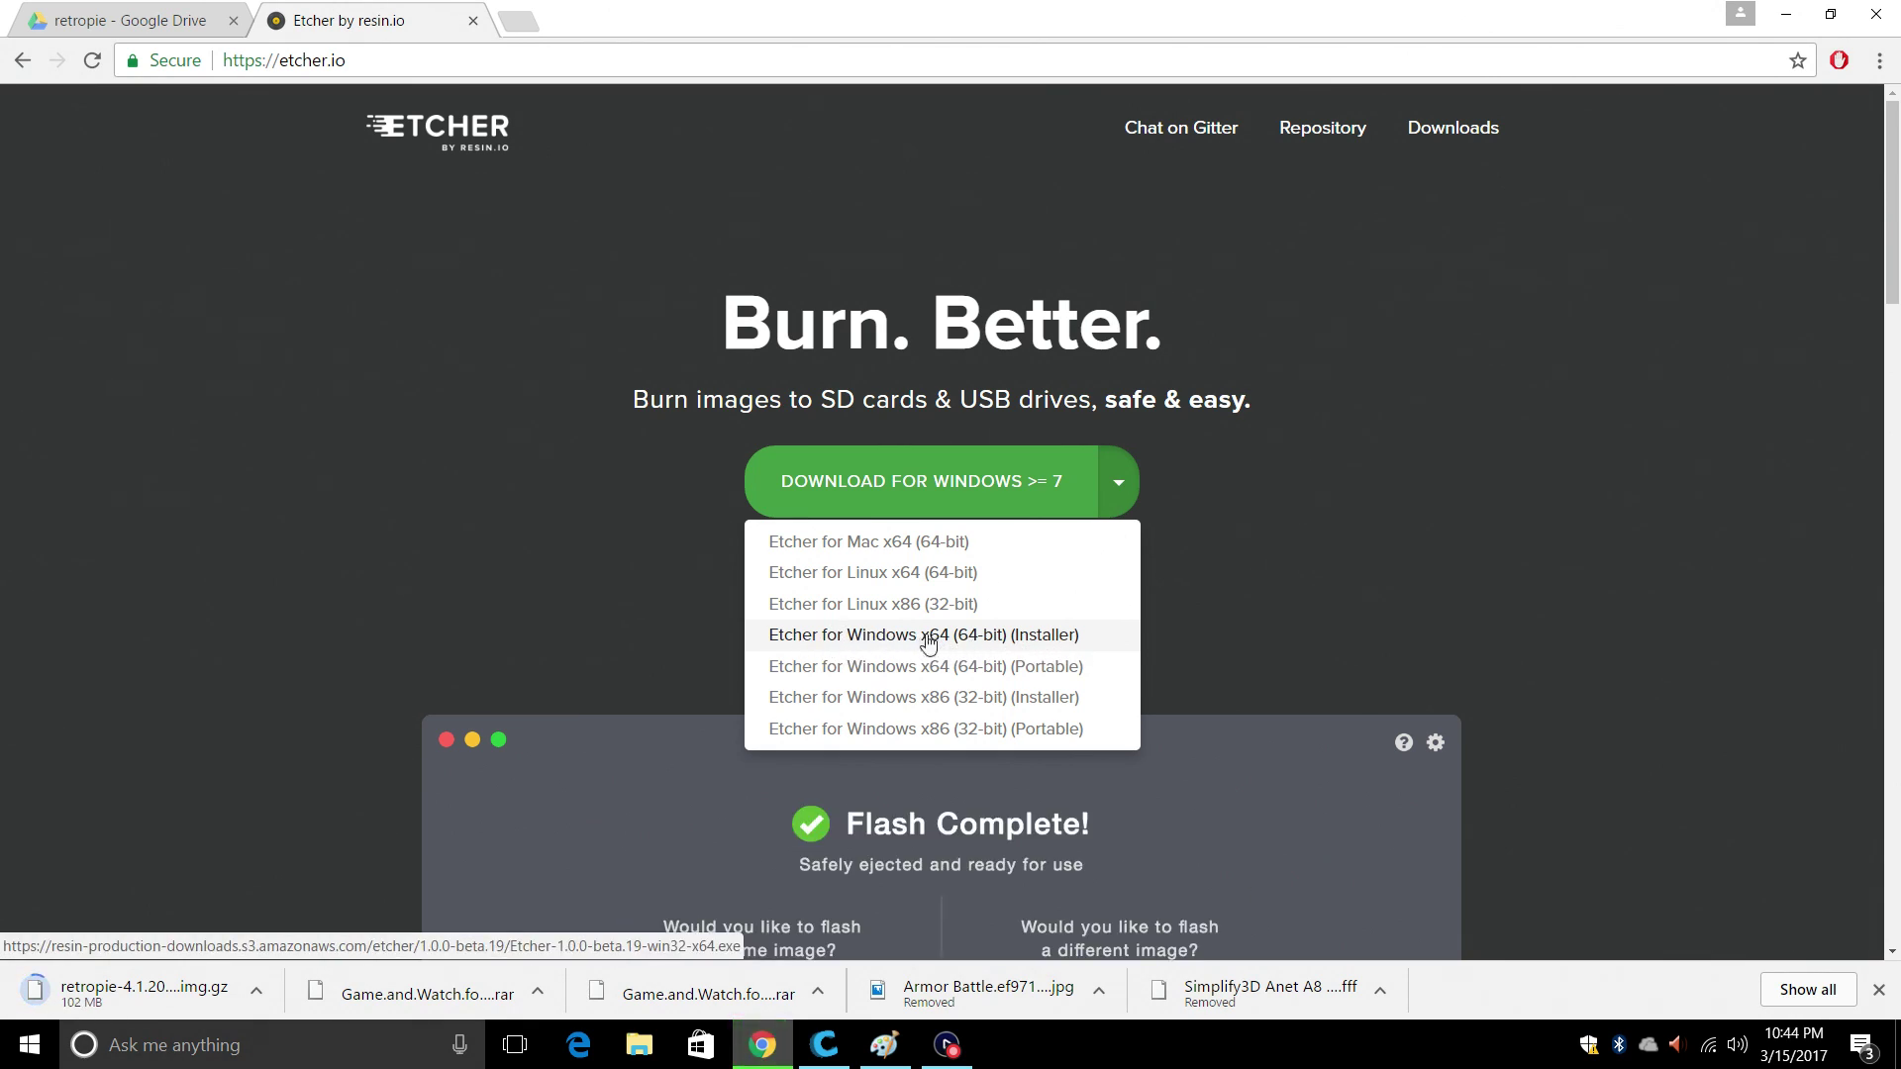
{"action": "left_click", "coordinate": [1035, 646]}
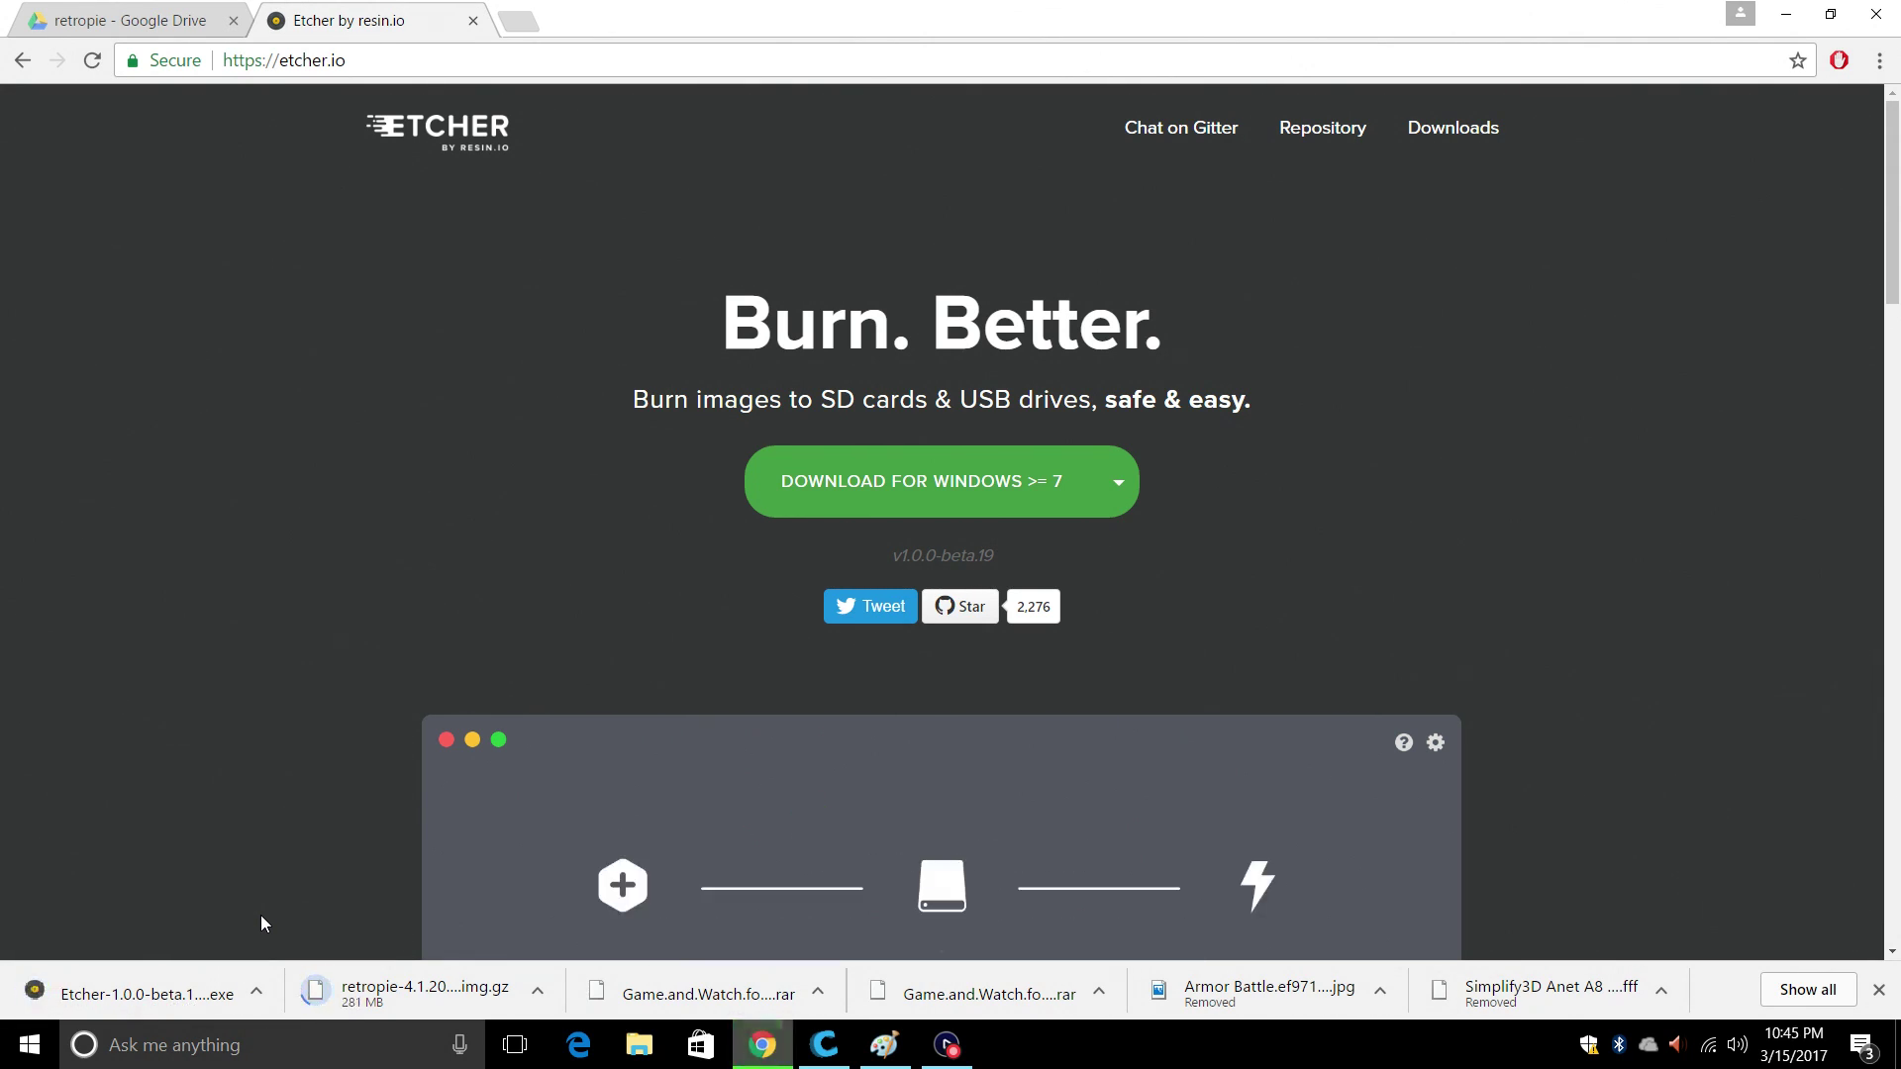
Step: Install and launch Etcher, leaving the desktop visible behind it
{"action": "left_click", "coordinate": [132, 985]}
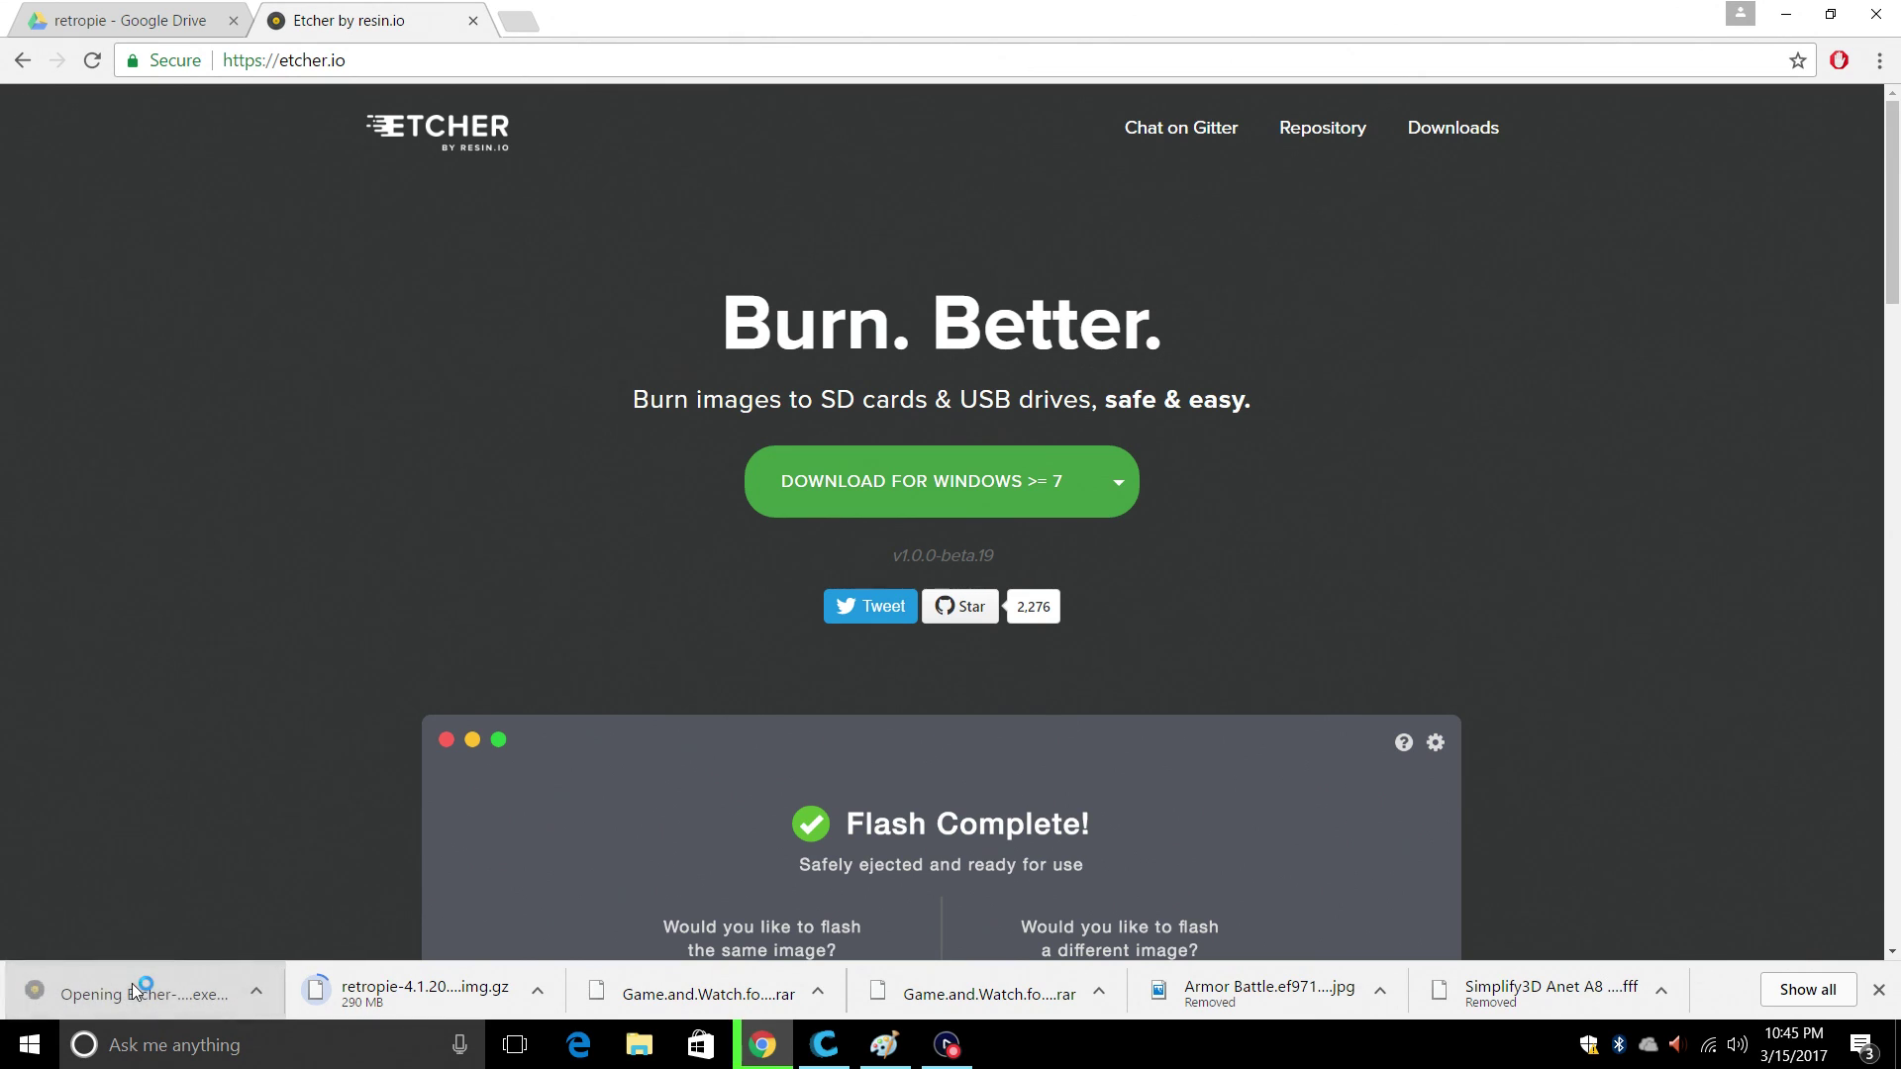
{"action": "left_click", "coordinate": [1099, 721]}
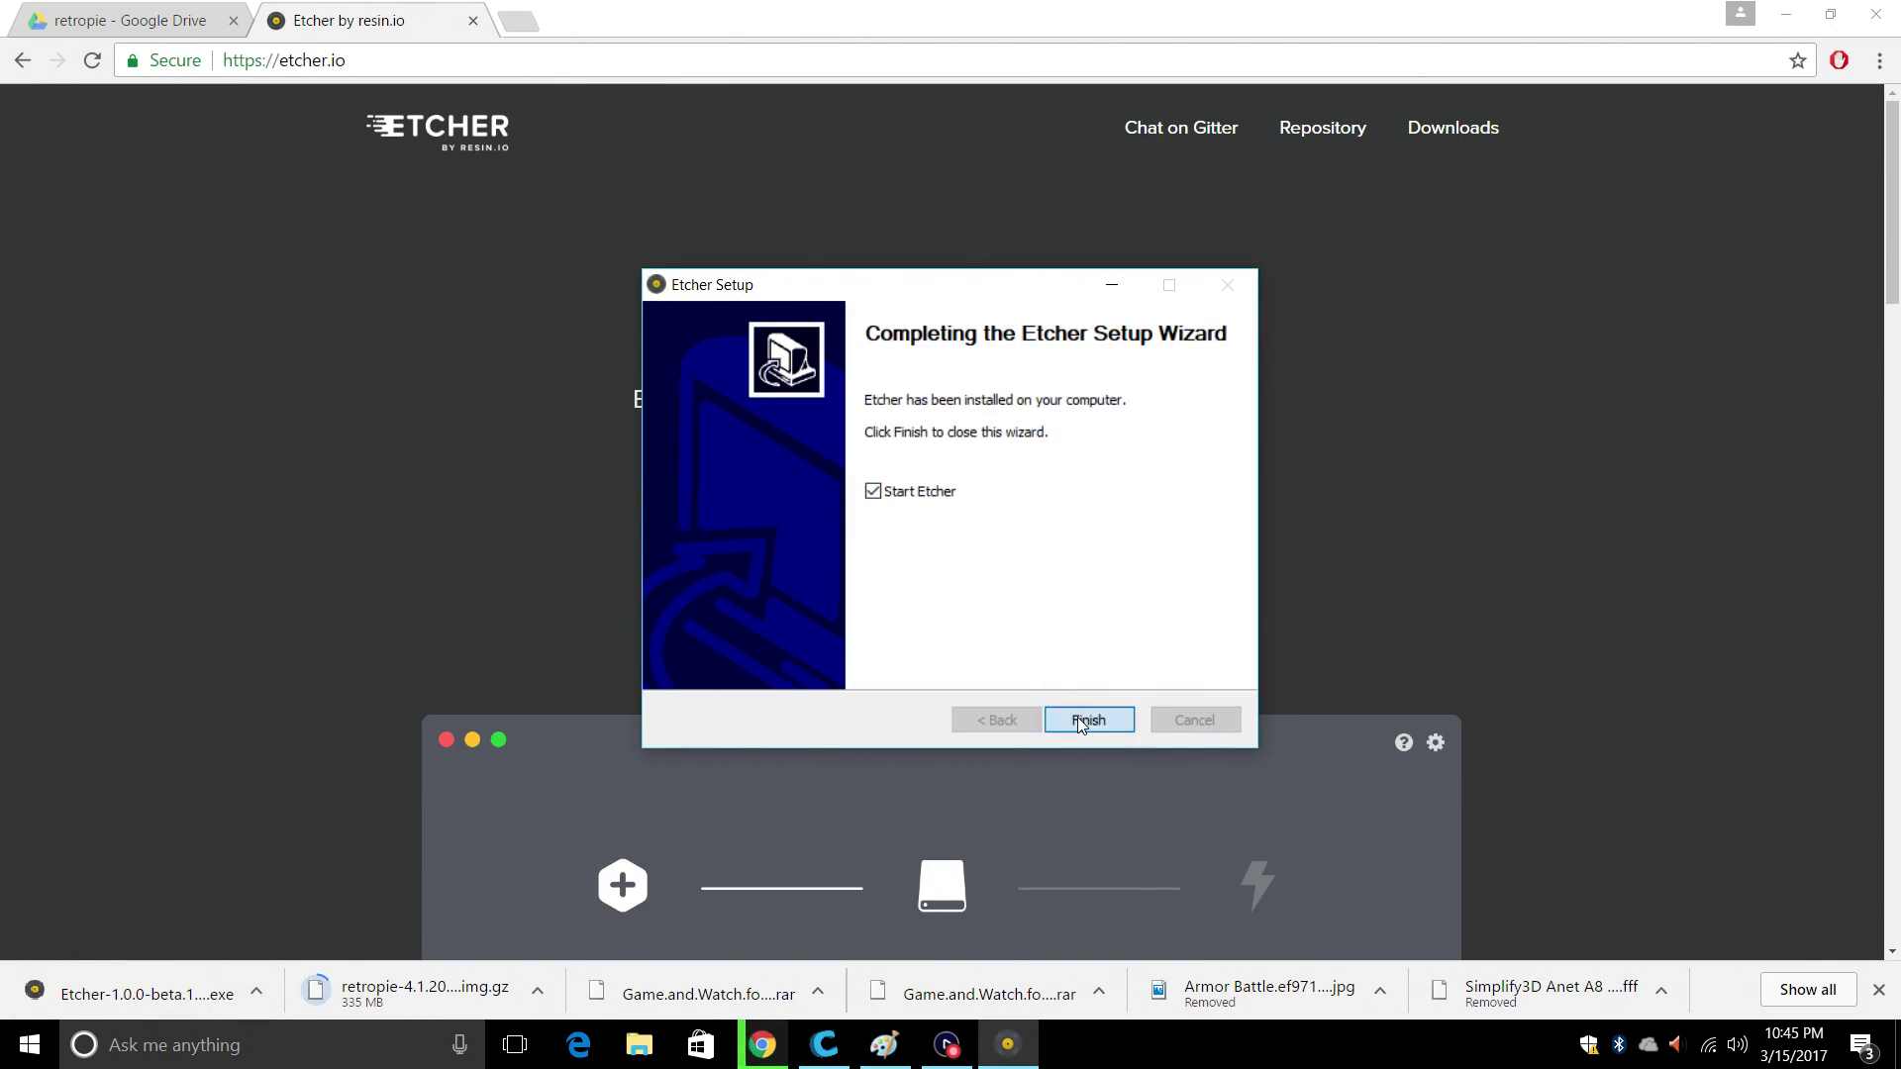
{"action": "left_click", "coordinate": [1086, 719]}
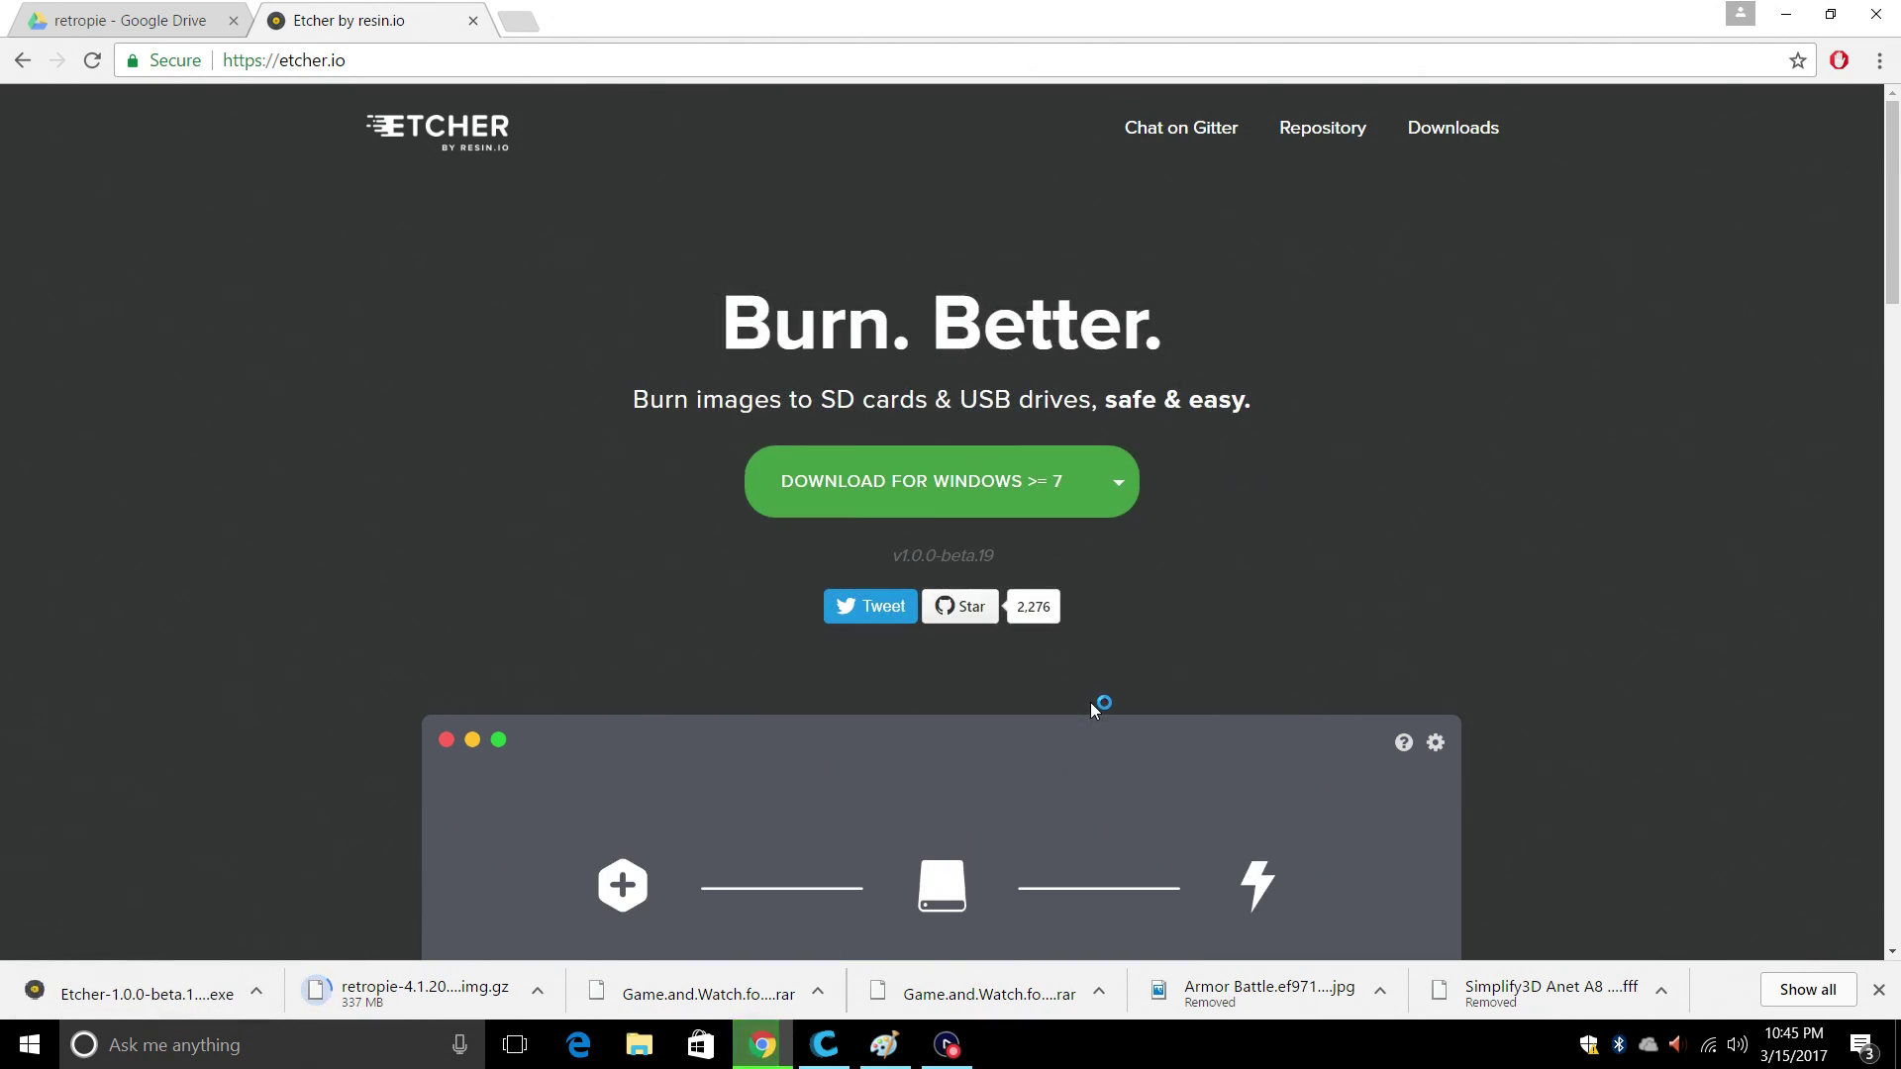
{"action": "left_click", "coordinate": [1794, 12]}
Step: Uncover the retropie image, move it up a row, and check its Properties name as a 603 MB .img
{"action": "left_click_drag", "start_coordinate": [1040, 267], "coordinate": [1092, 383]}
{"action": "left_click_drag", "start_coordinate": [960, 332], "coordinate": [961, 208]}
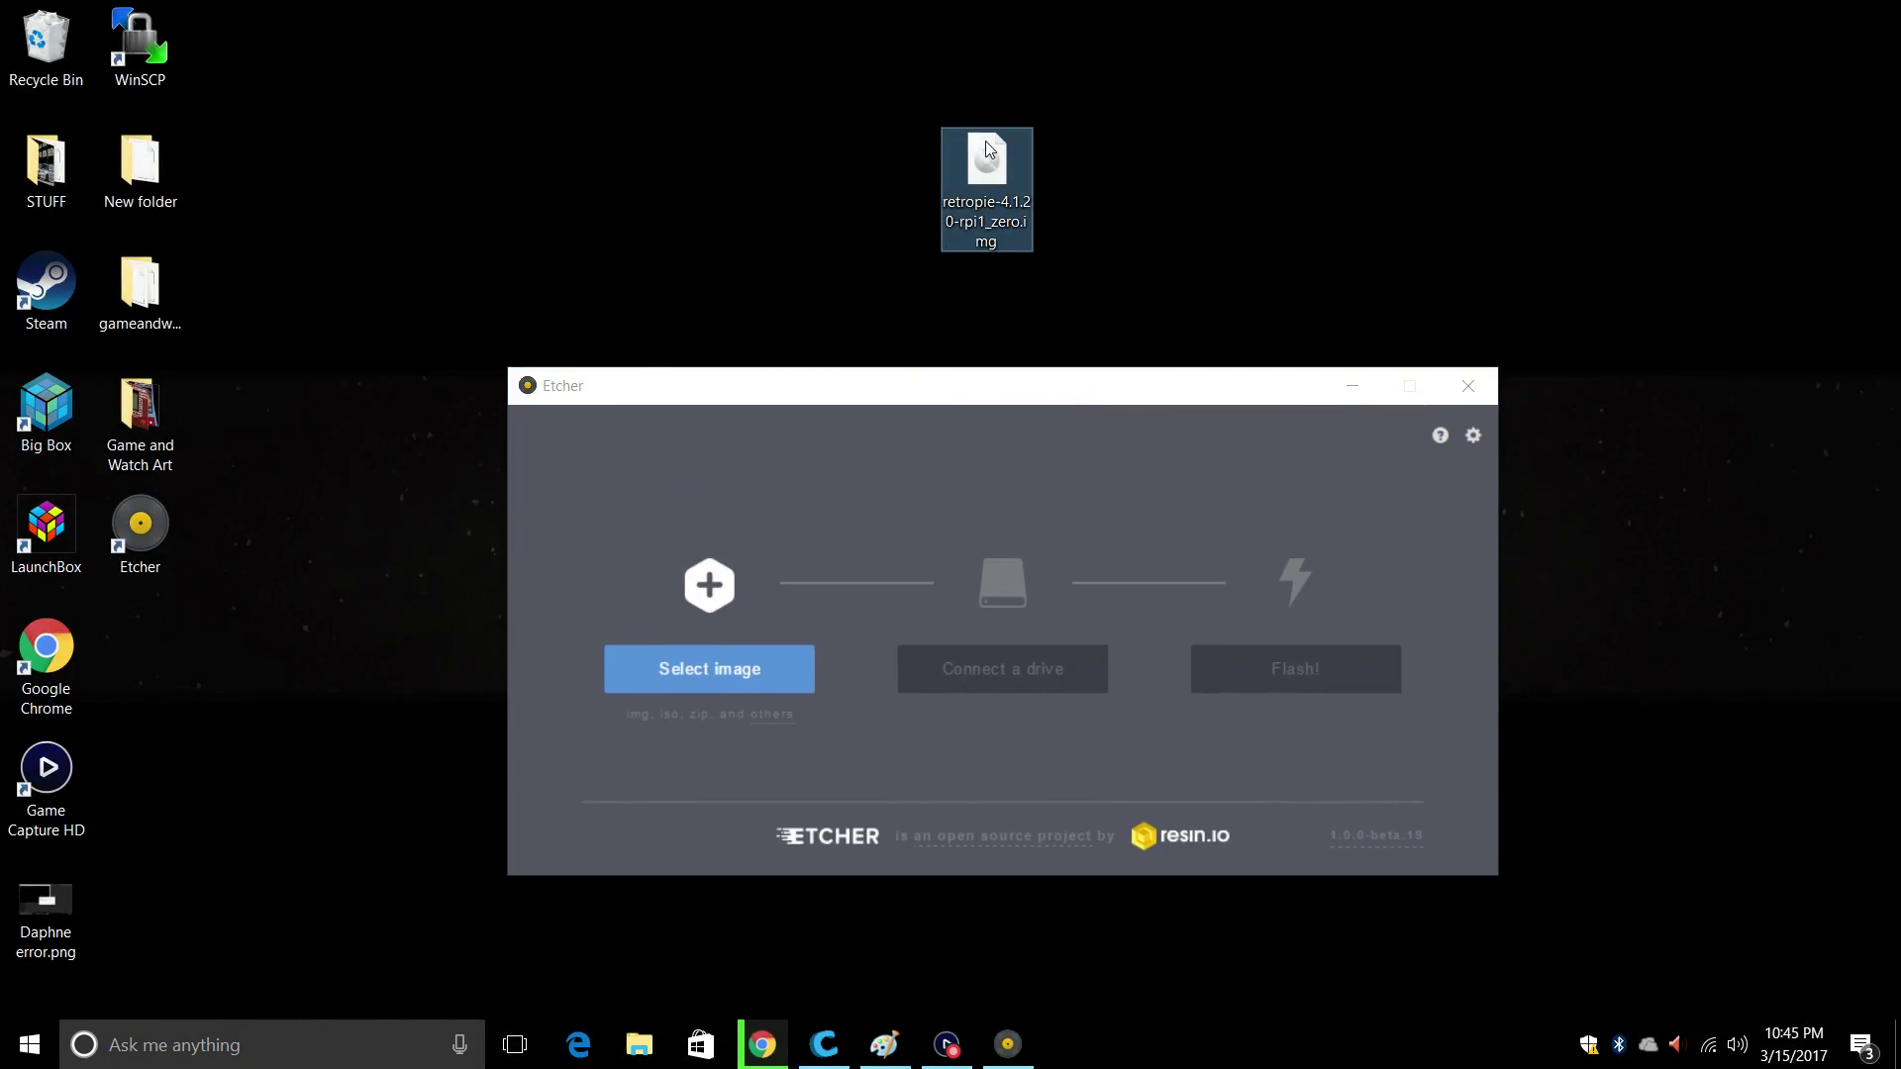
{"action": "right_click", "coordinate": [1009, 180]}
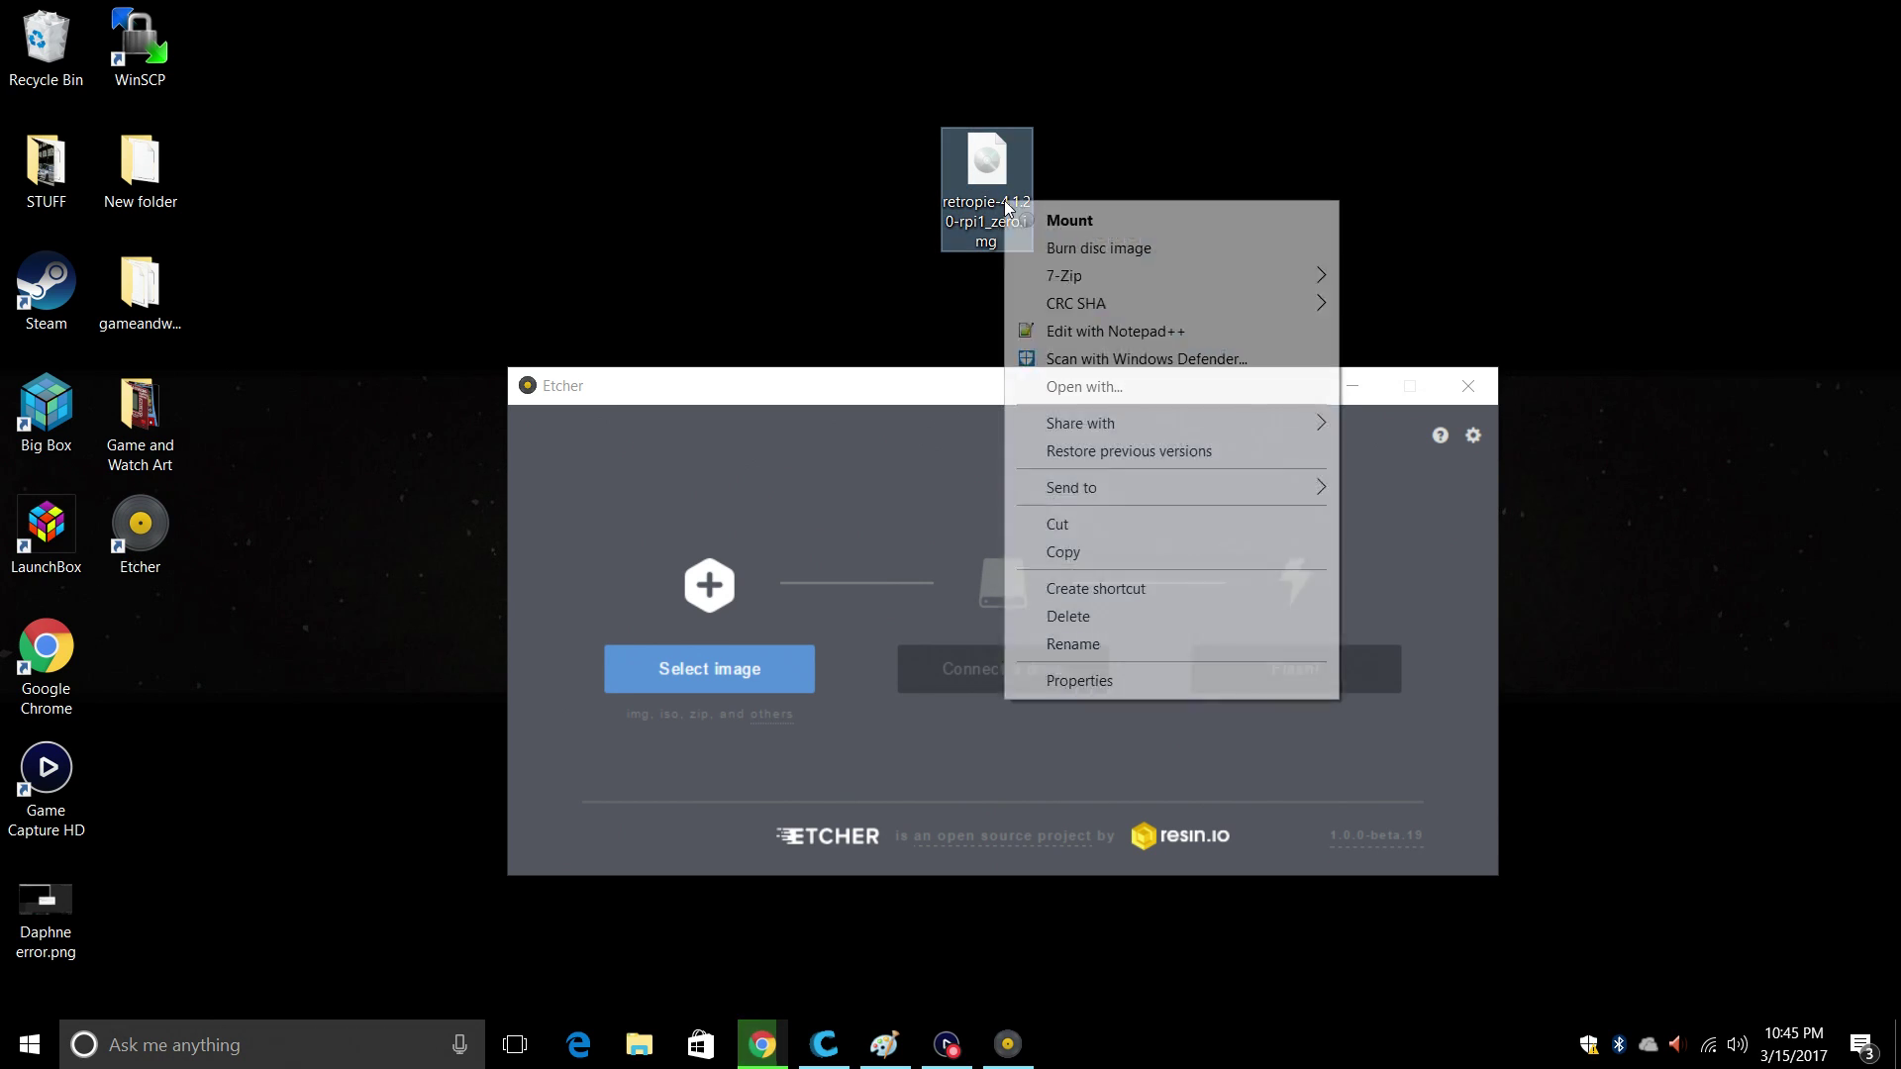
{"action": "left_click", "coordinate": [1089, 659]}
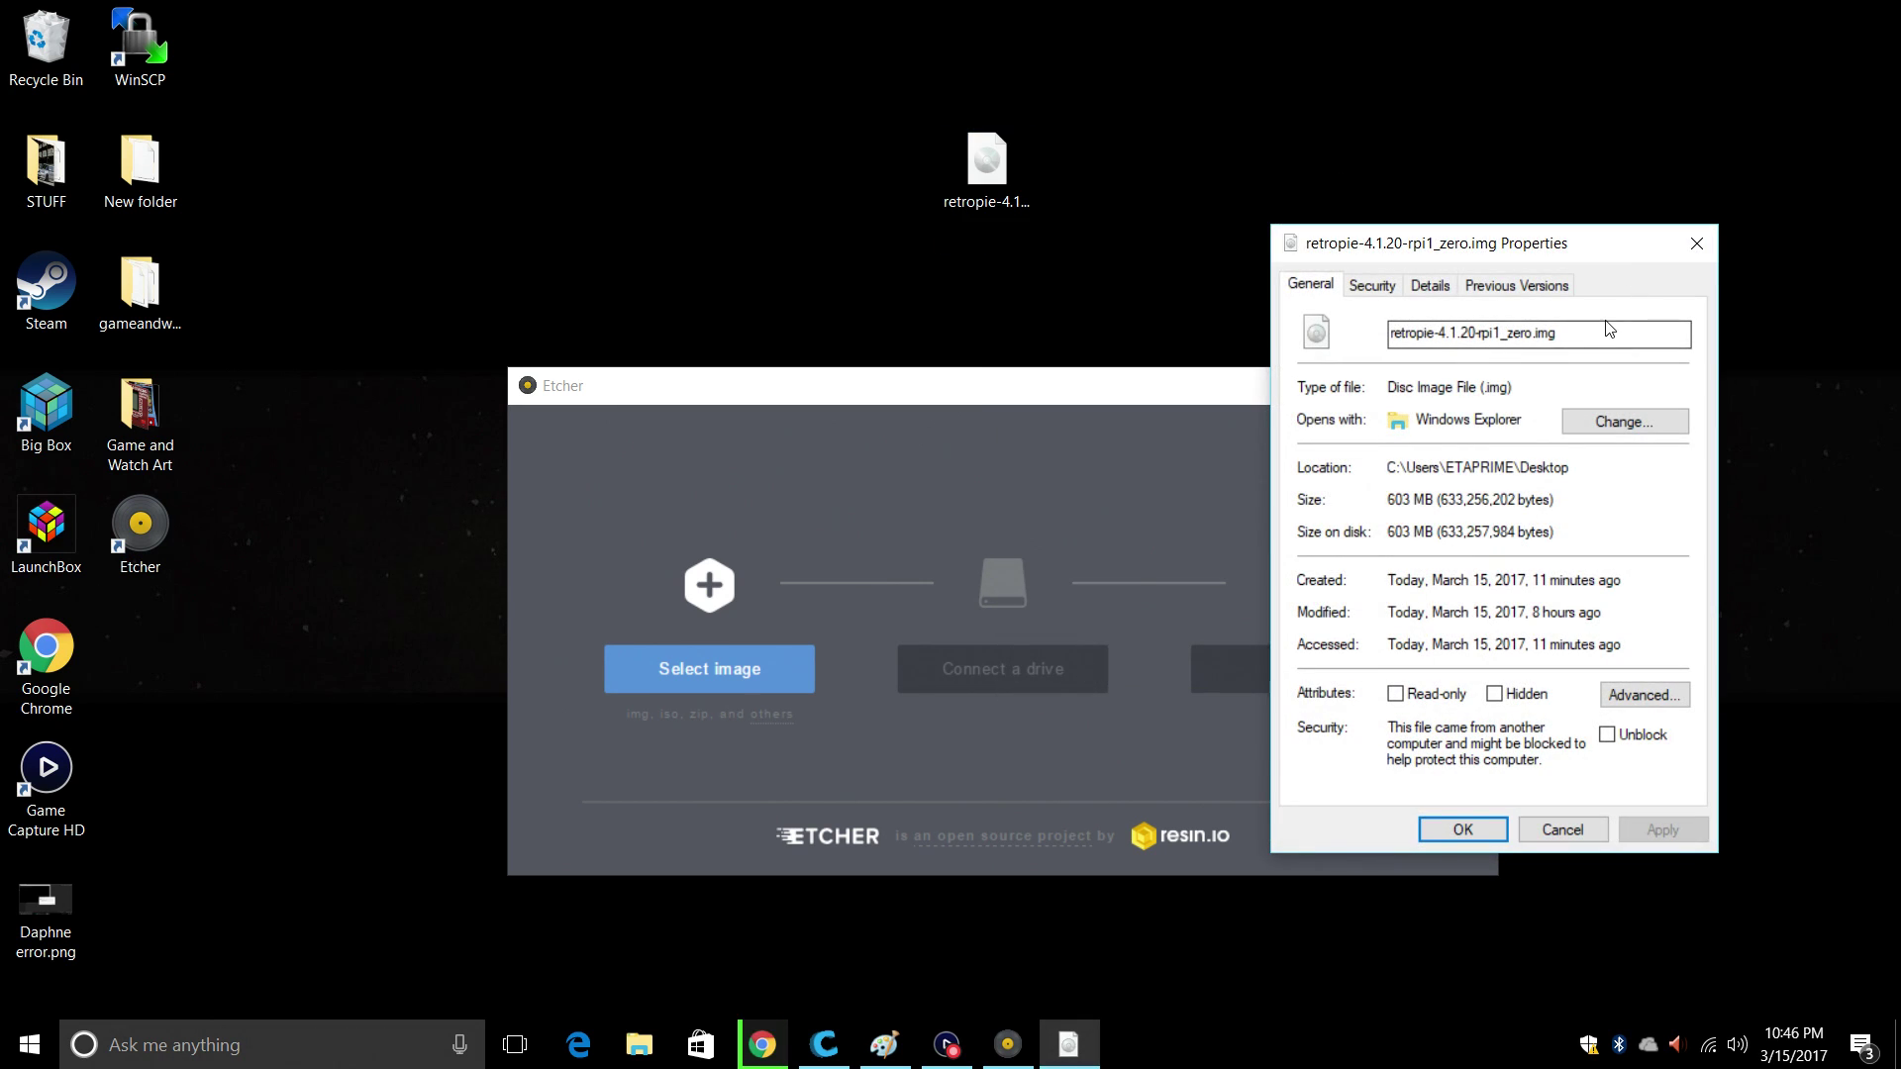
{"action": "left_click", "coordinate": [1589, 334]}
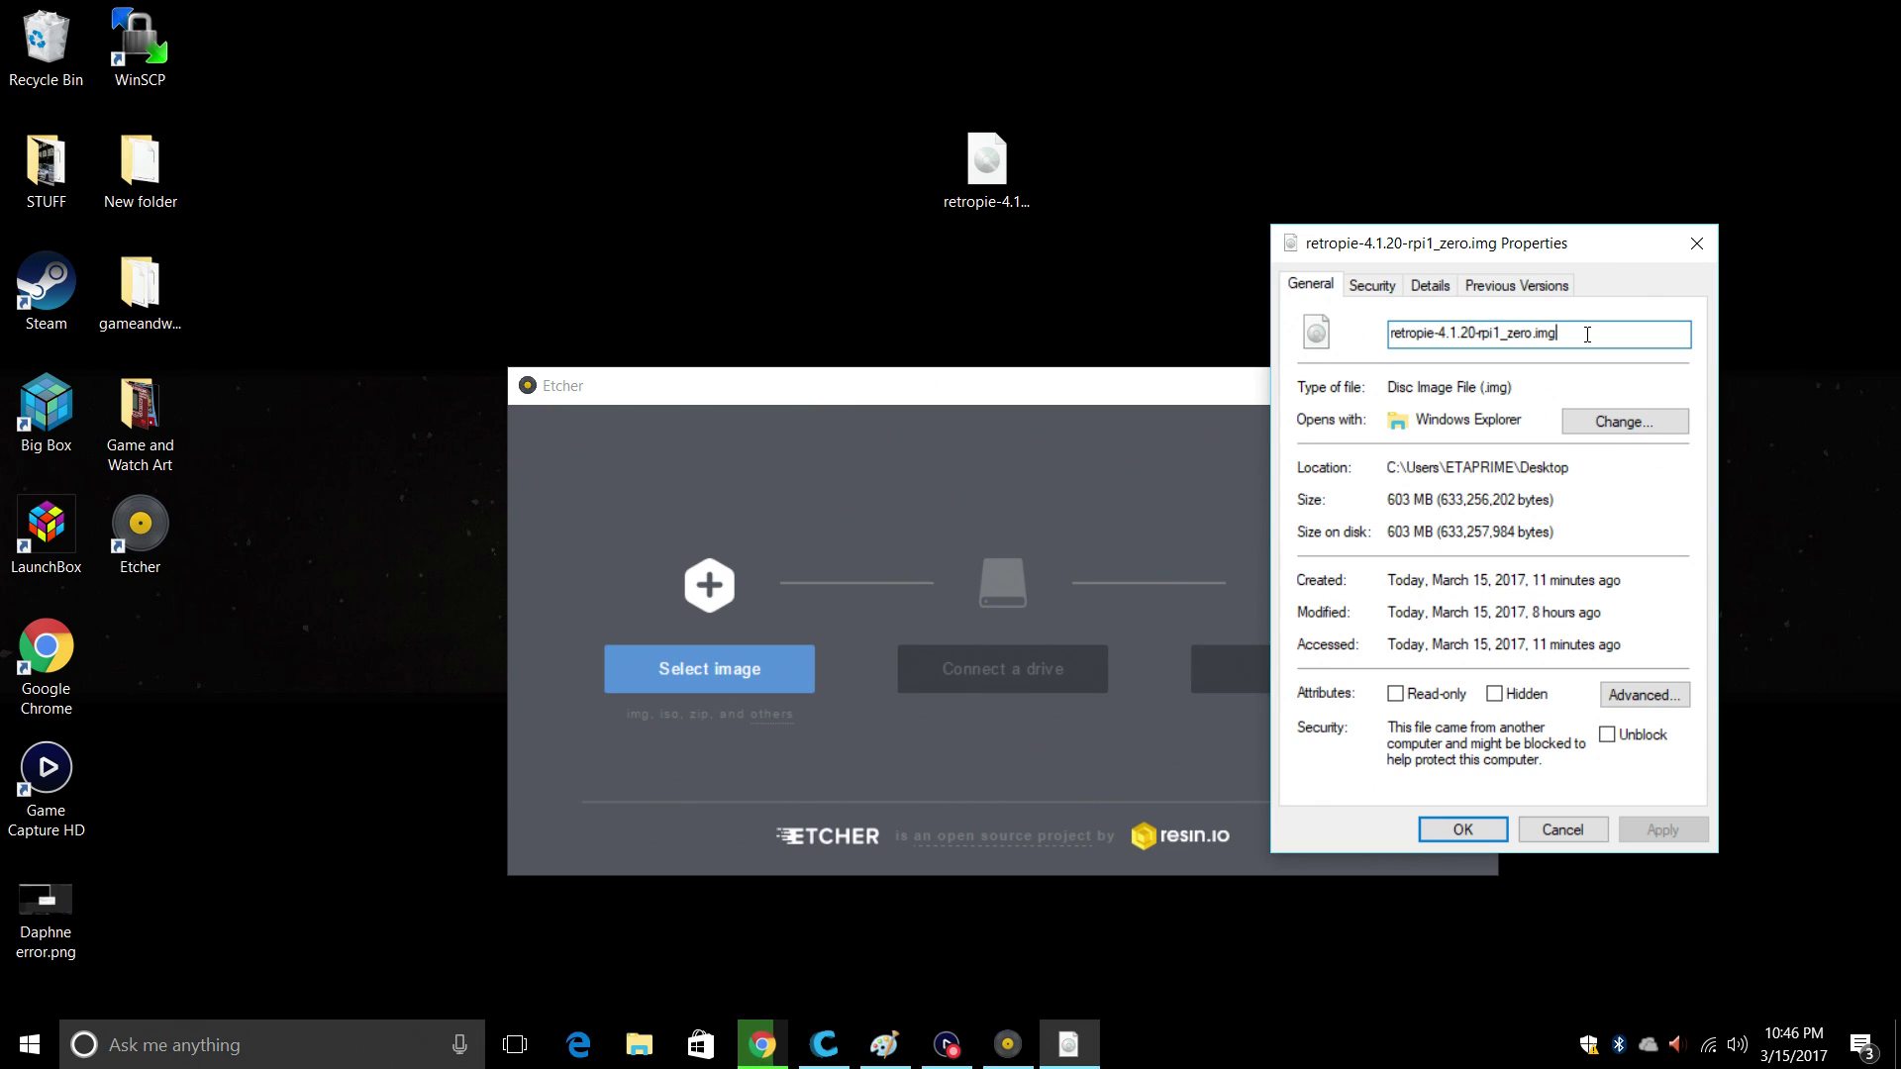
{"action": "type", "text": ".gz"}
{"action": "key", "text": "BackSpace"}
{"action": "key", "text": "BackSpace"}
{"action": "key", "text": "Return"}
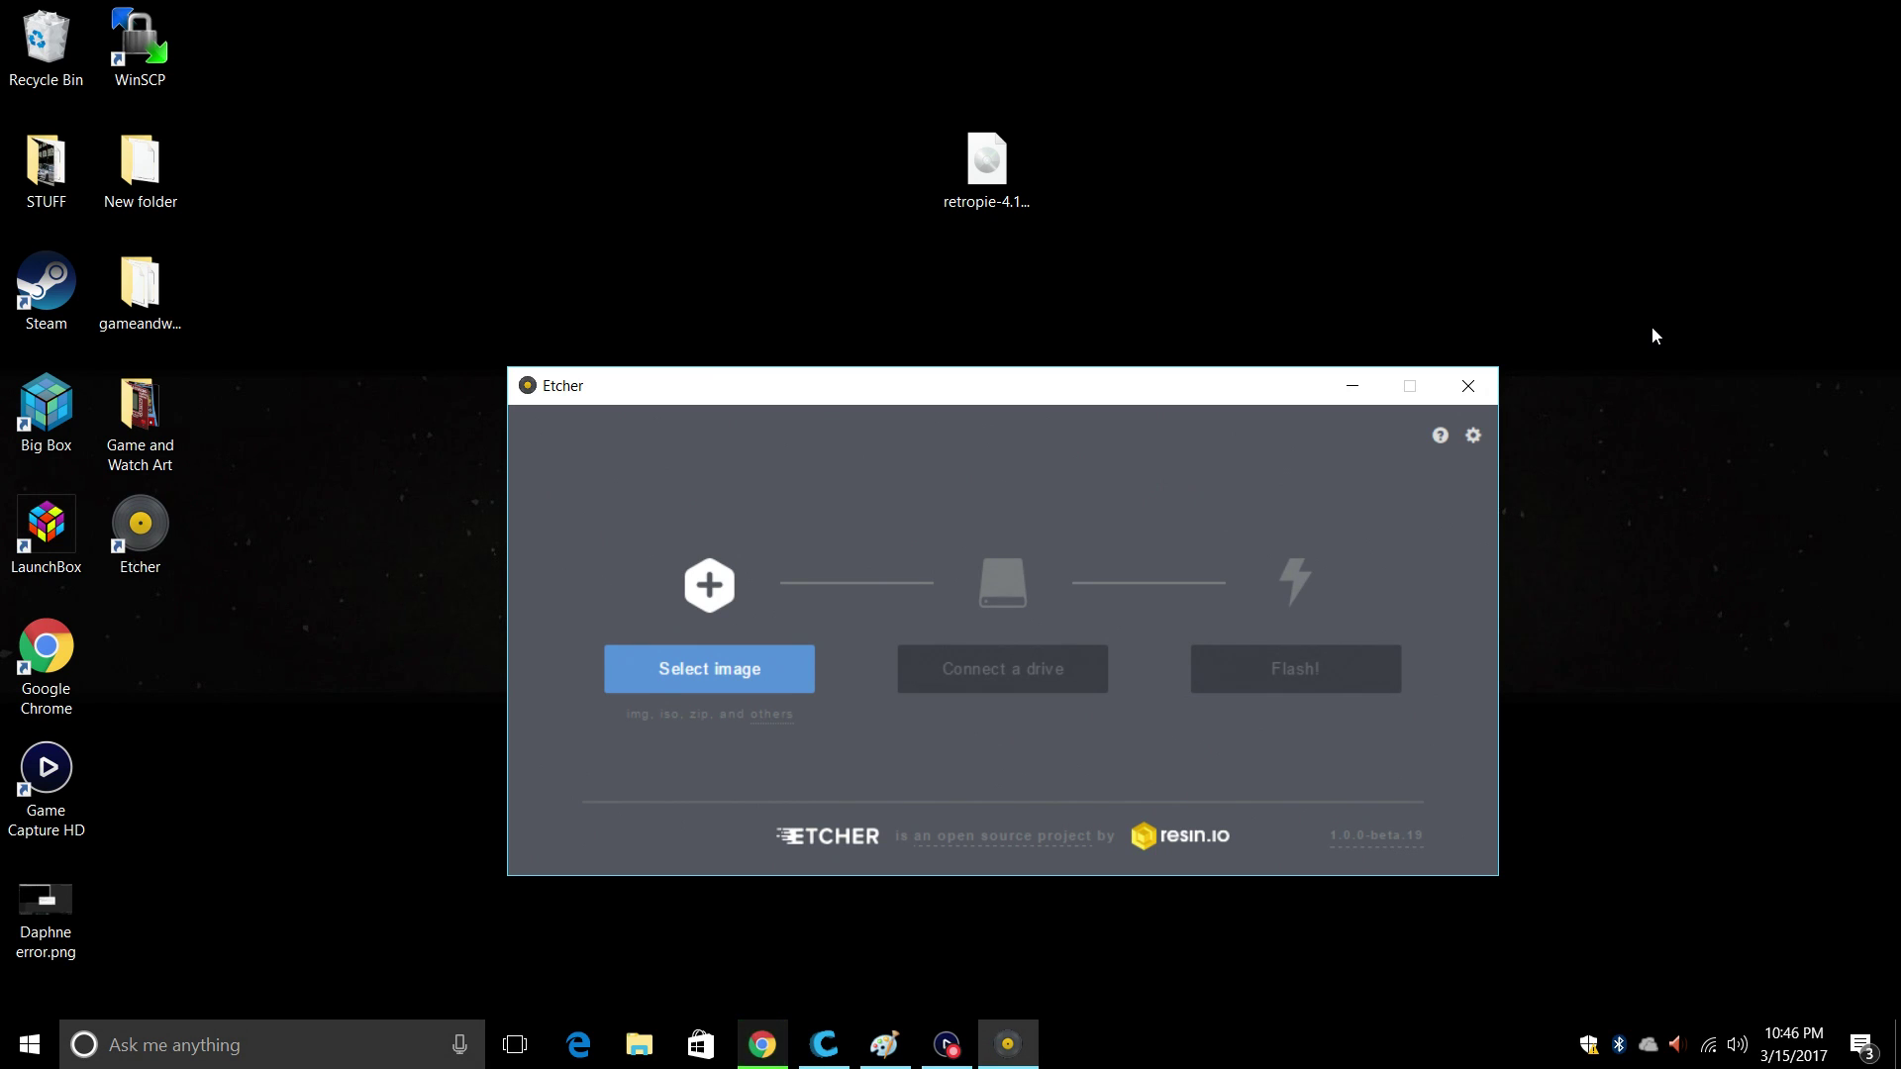
Step: Select retropie-4.1.20-rpi1_zero.img from the Desktop as Etcher's image
{"action": "left_click", "coordinate": [774, 683]}
{"action": "scroll", "coordinate": [697, 592], "scroll_direction": "up", "scroll_amount": 2}
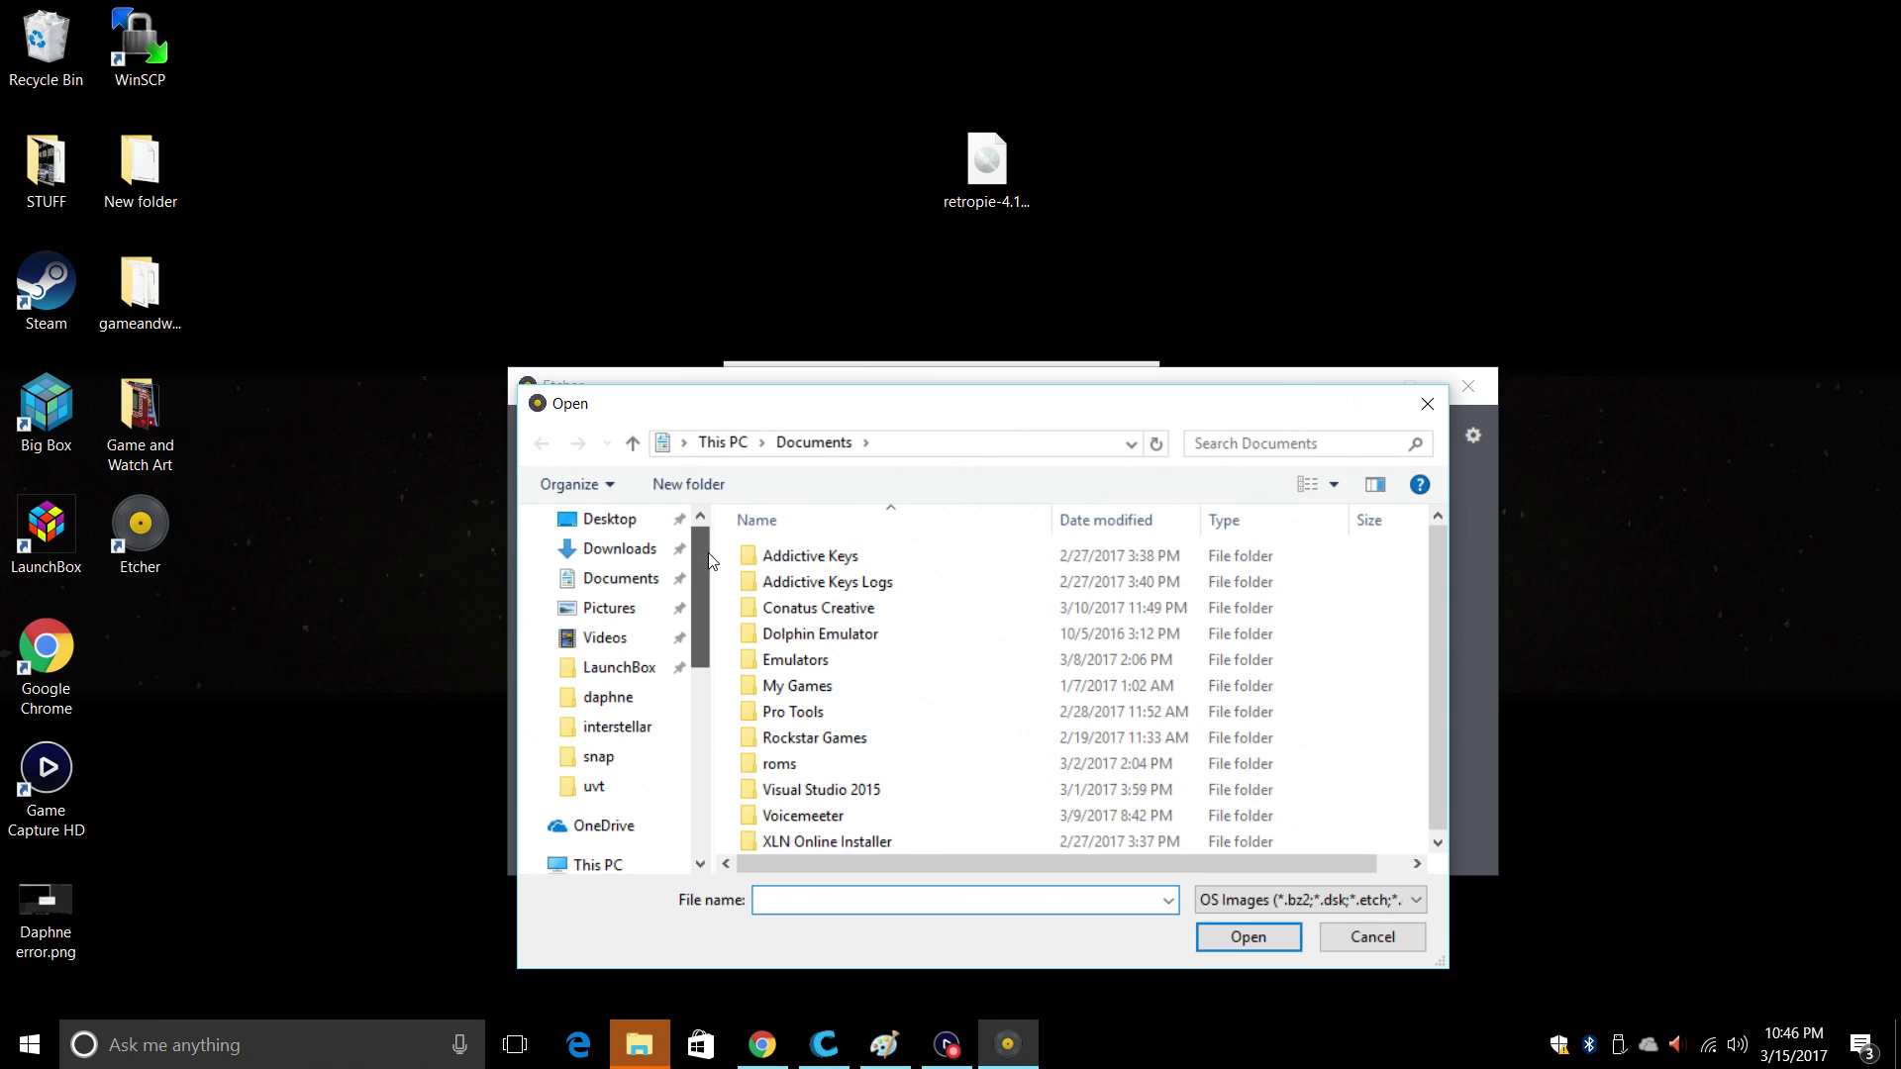
{"action": "left_click", "coordinate": [609, 568]}
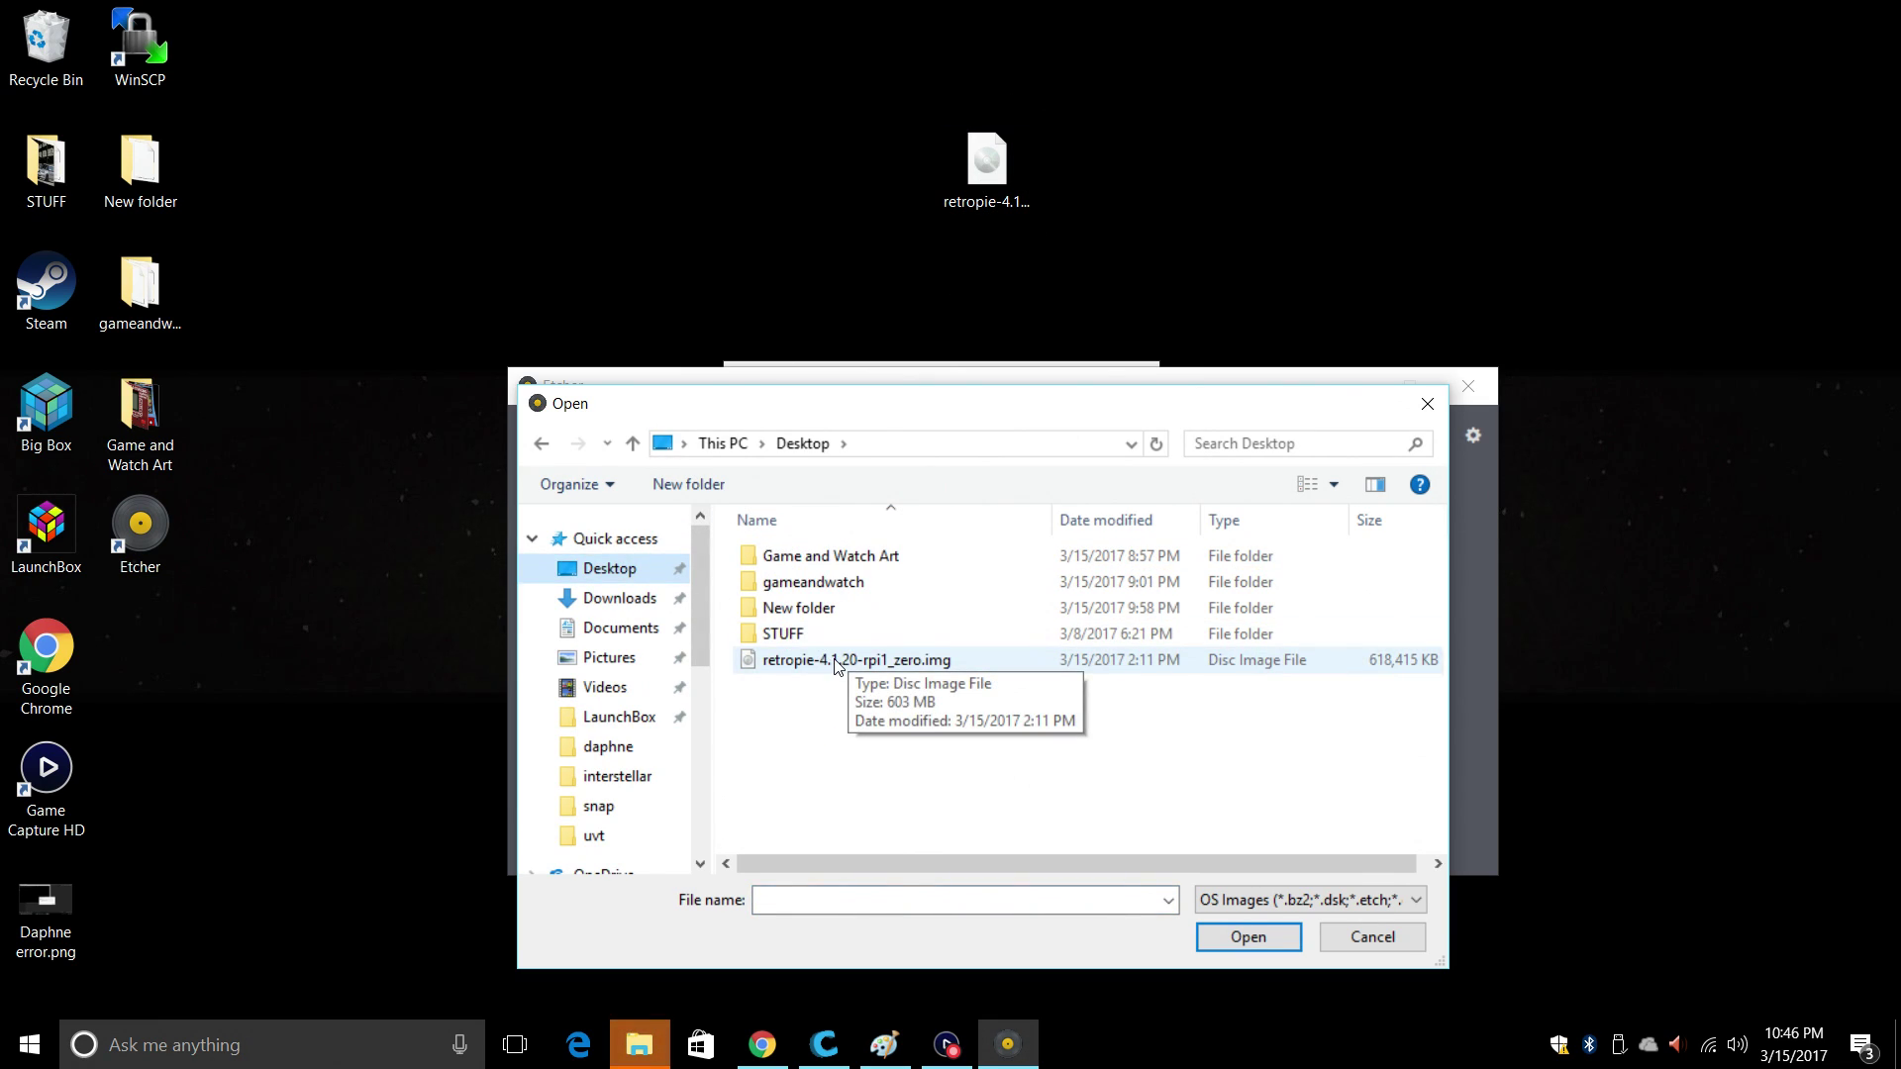
{"action": "double_click", "coordinate": [887, 661]}
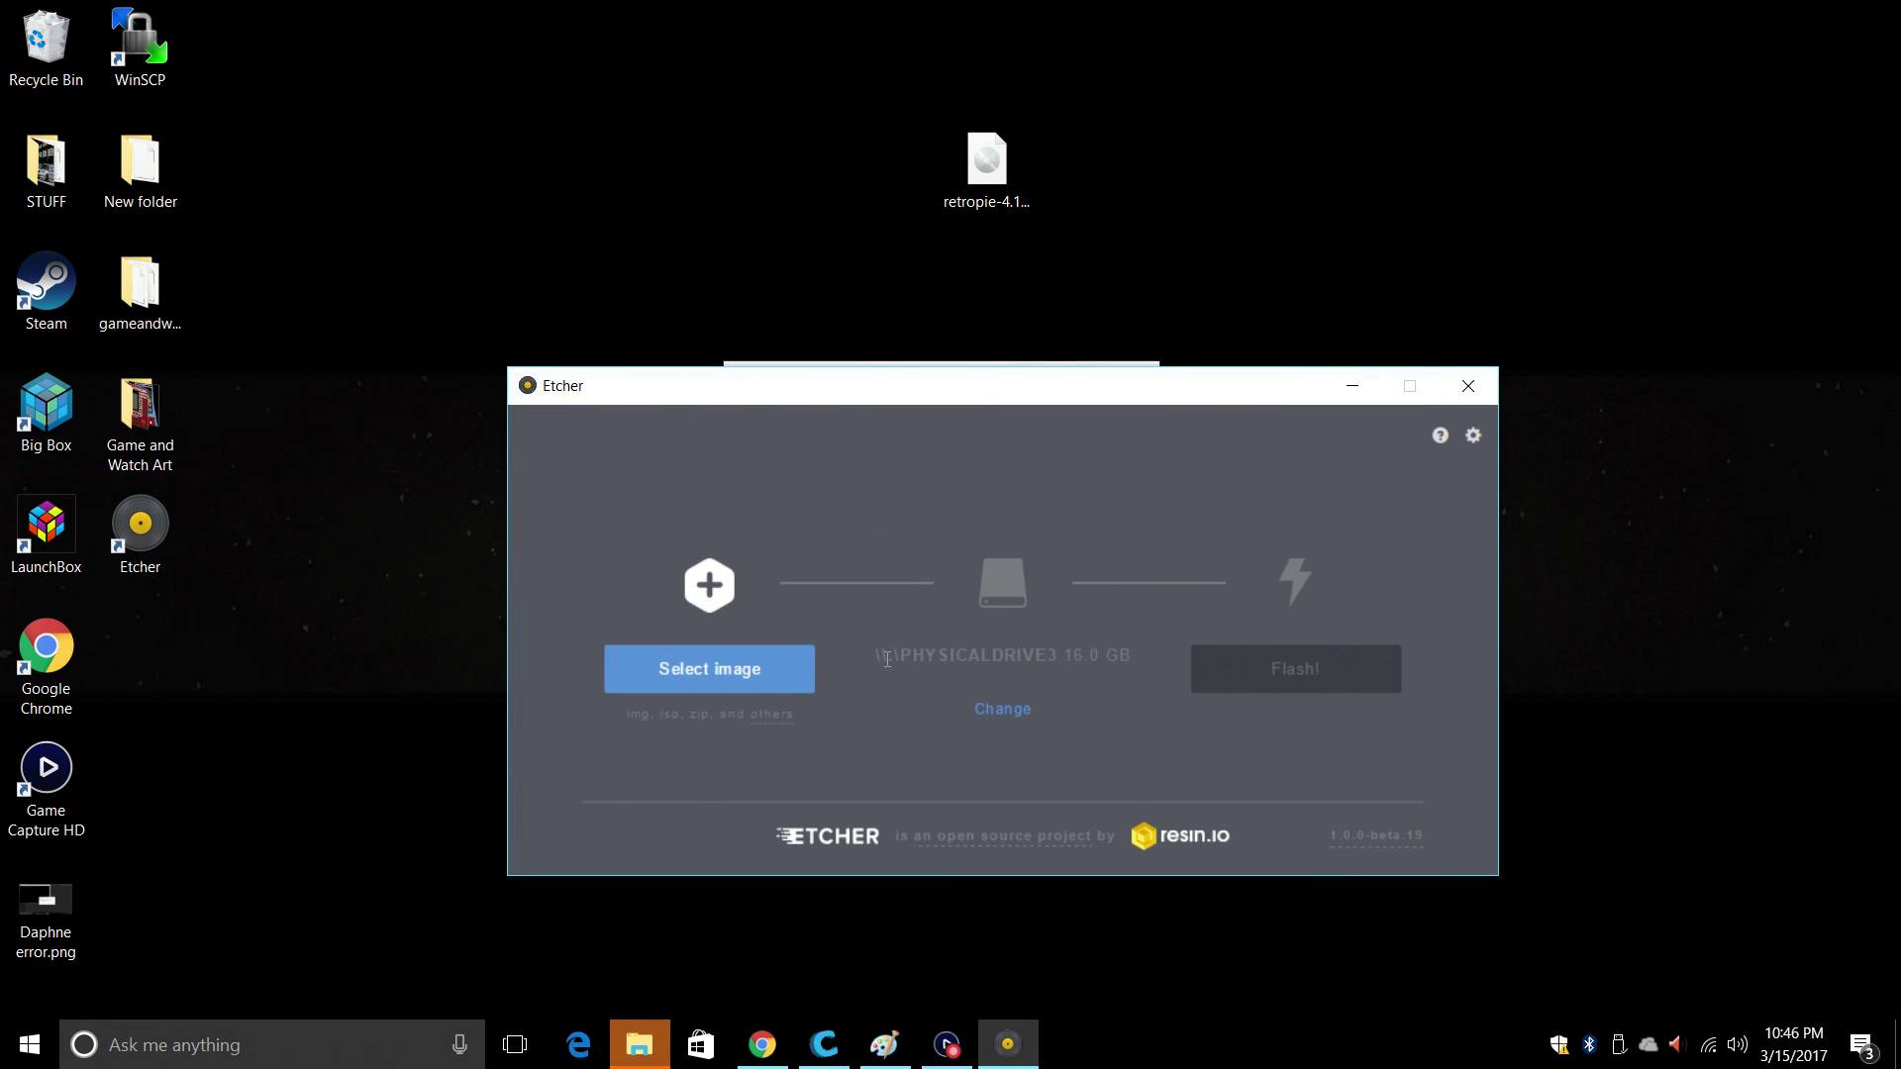
Step: Target the 16.0 GB USB drive and start flashing
{"action": "left_click", "coordinate": [1016, 720]}
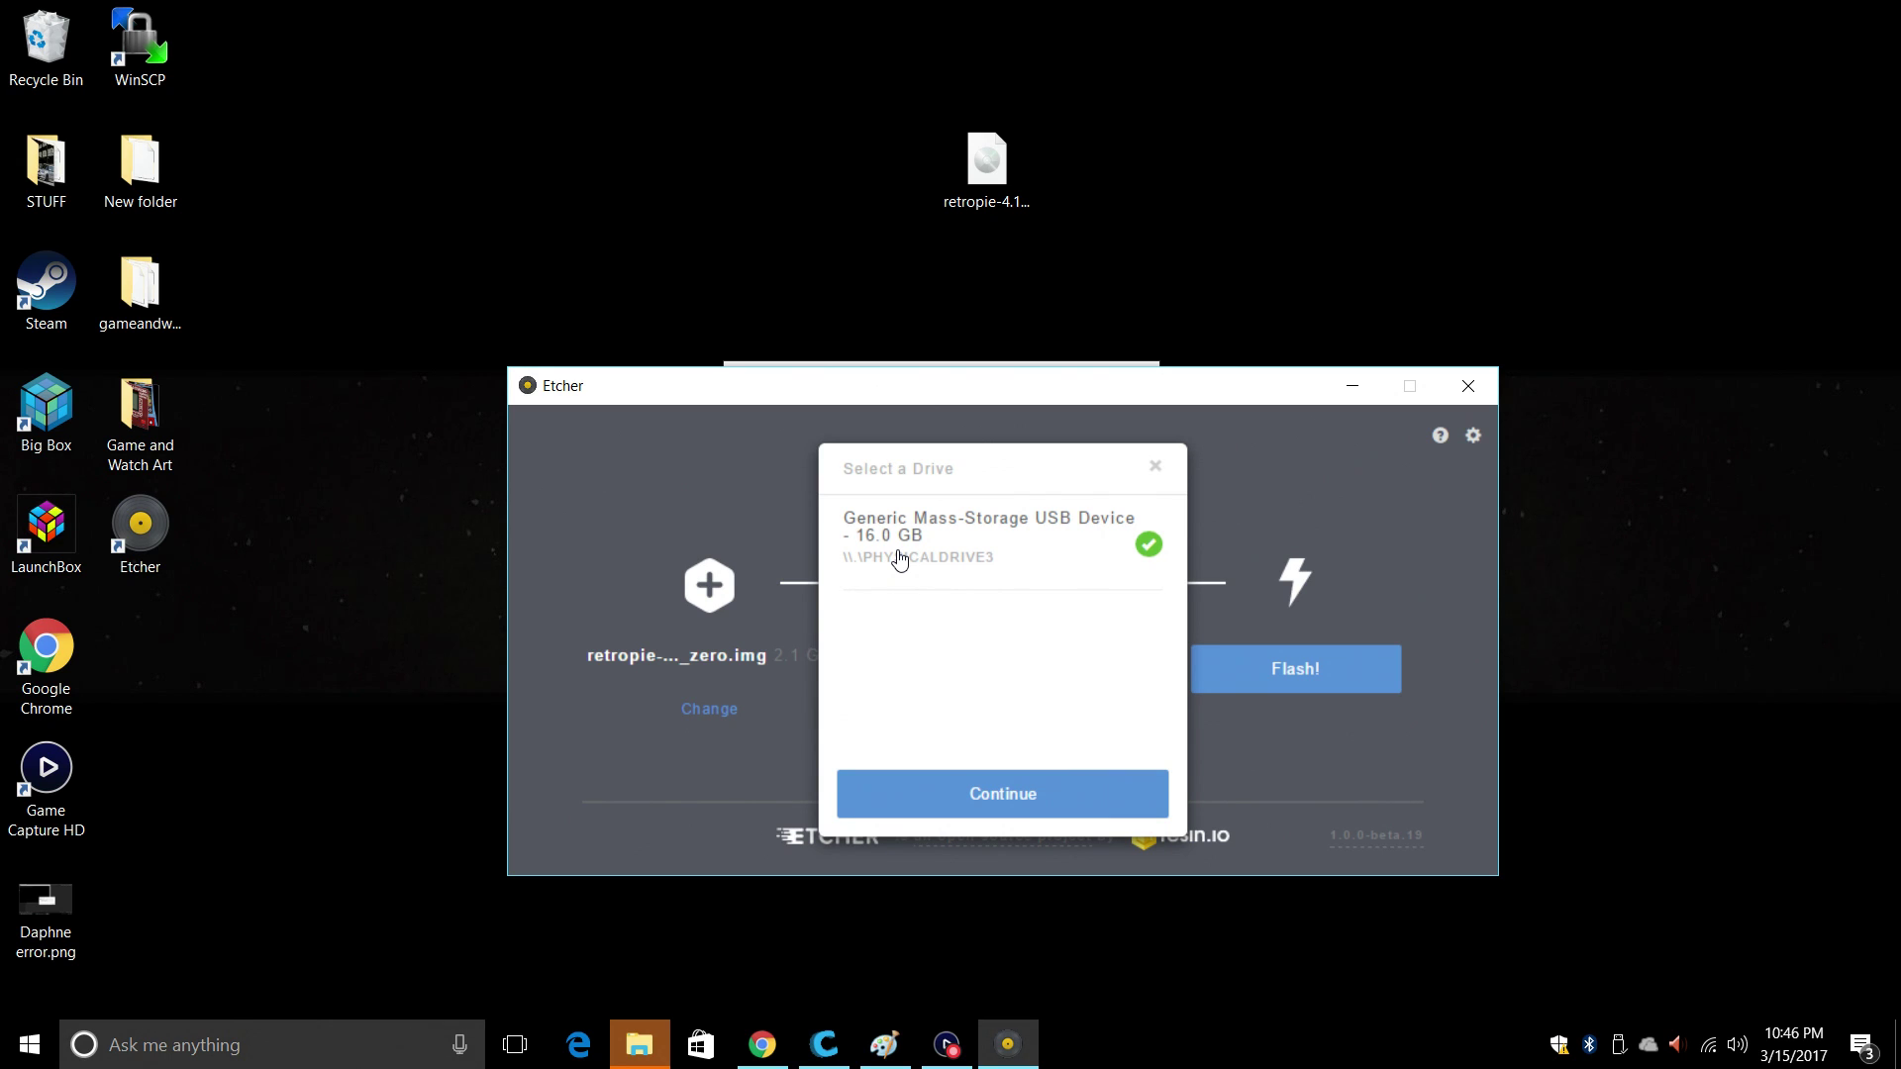
{"action": "left_click", "coordinate": [997, 797]}
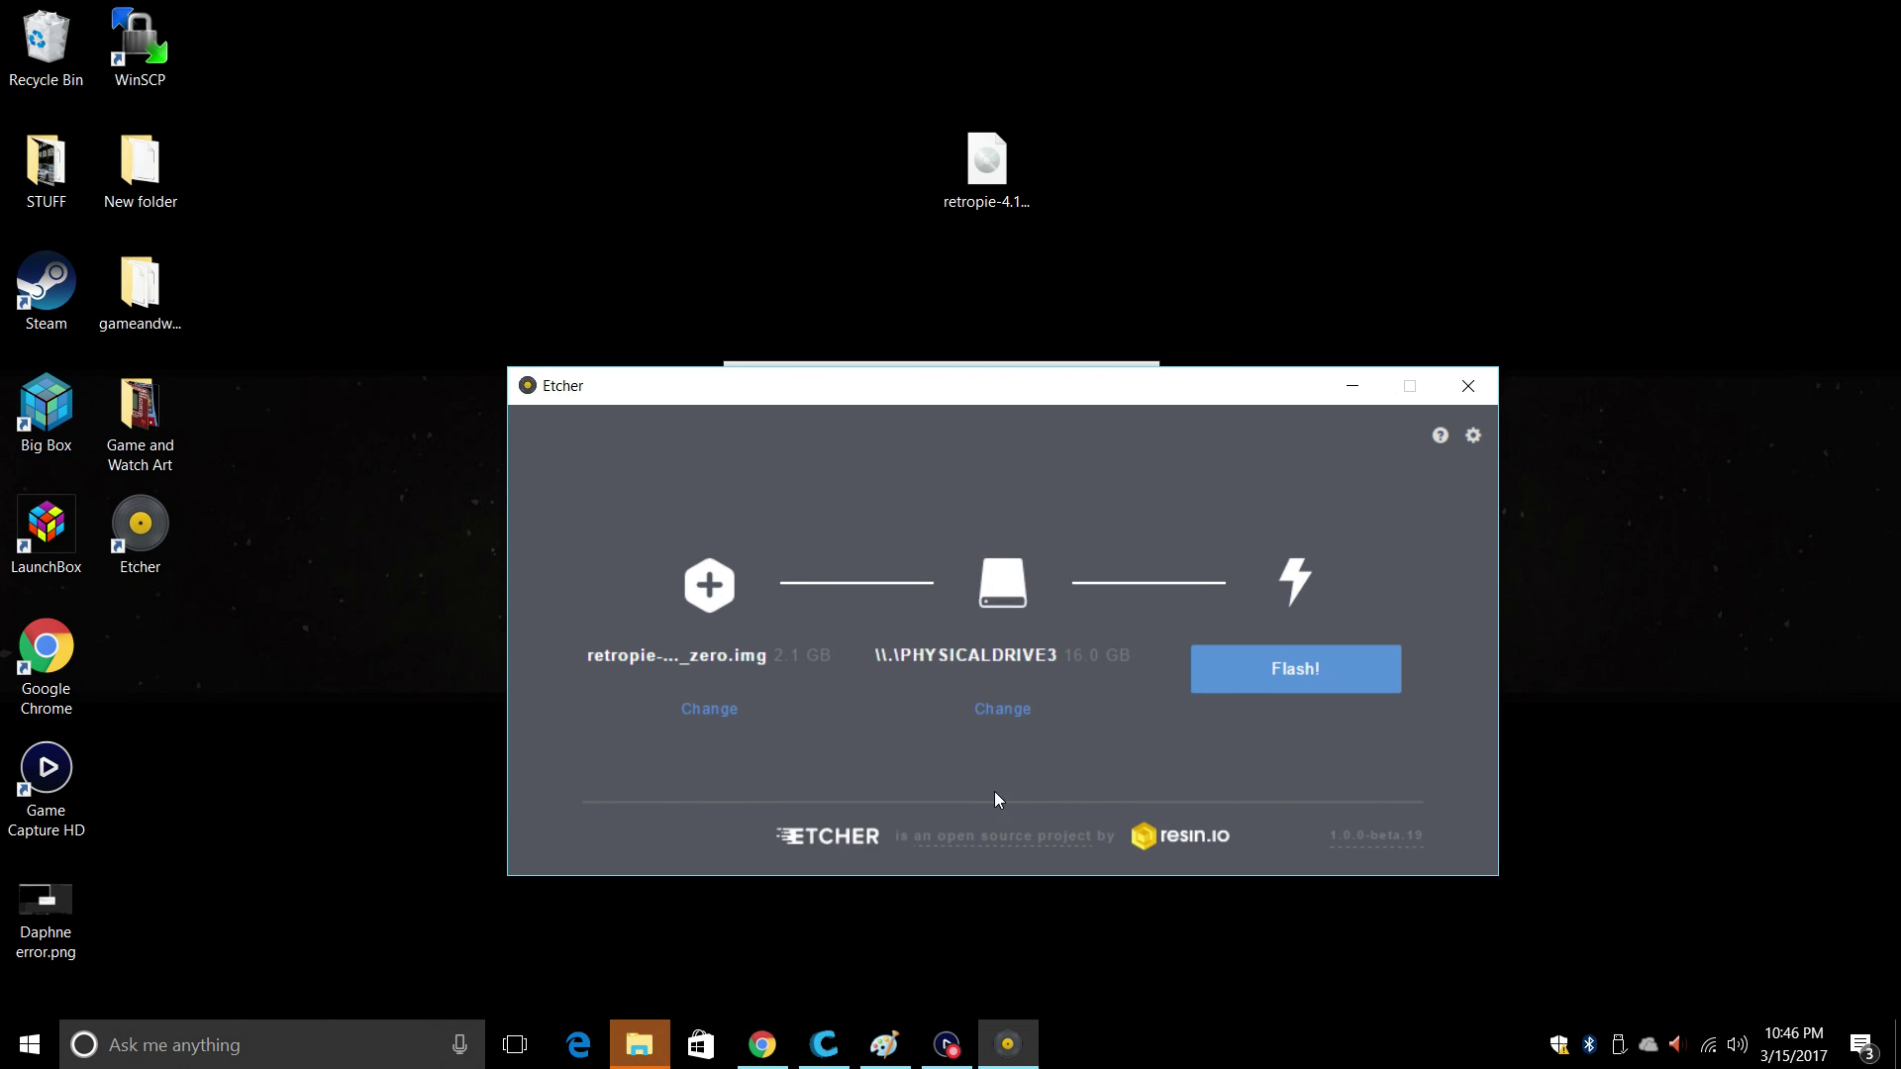
{"action": "left_click", "coordinate": [1326, 672]}
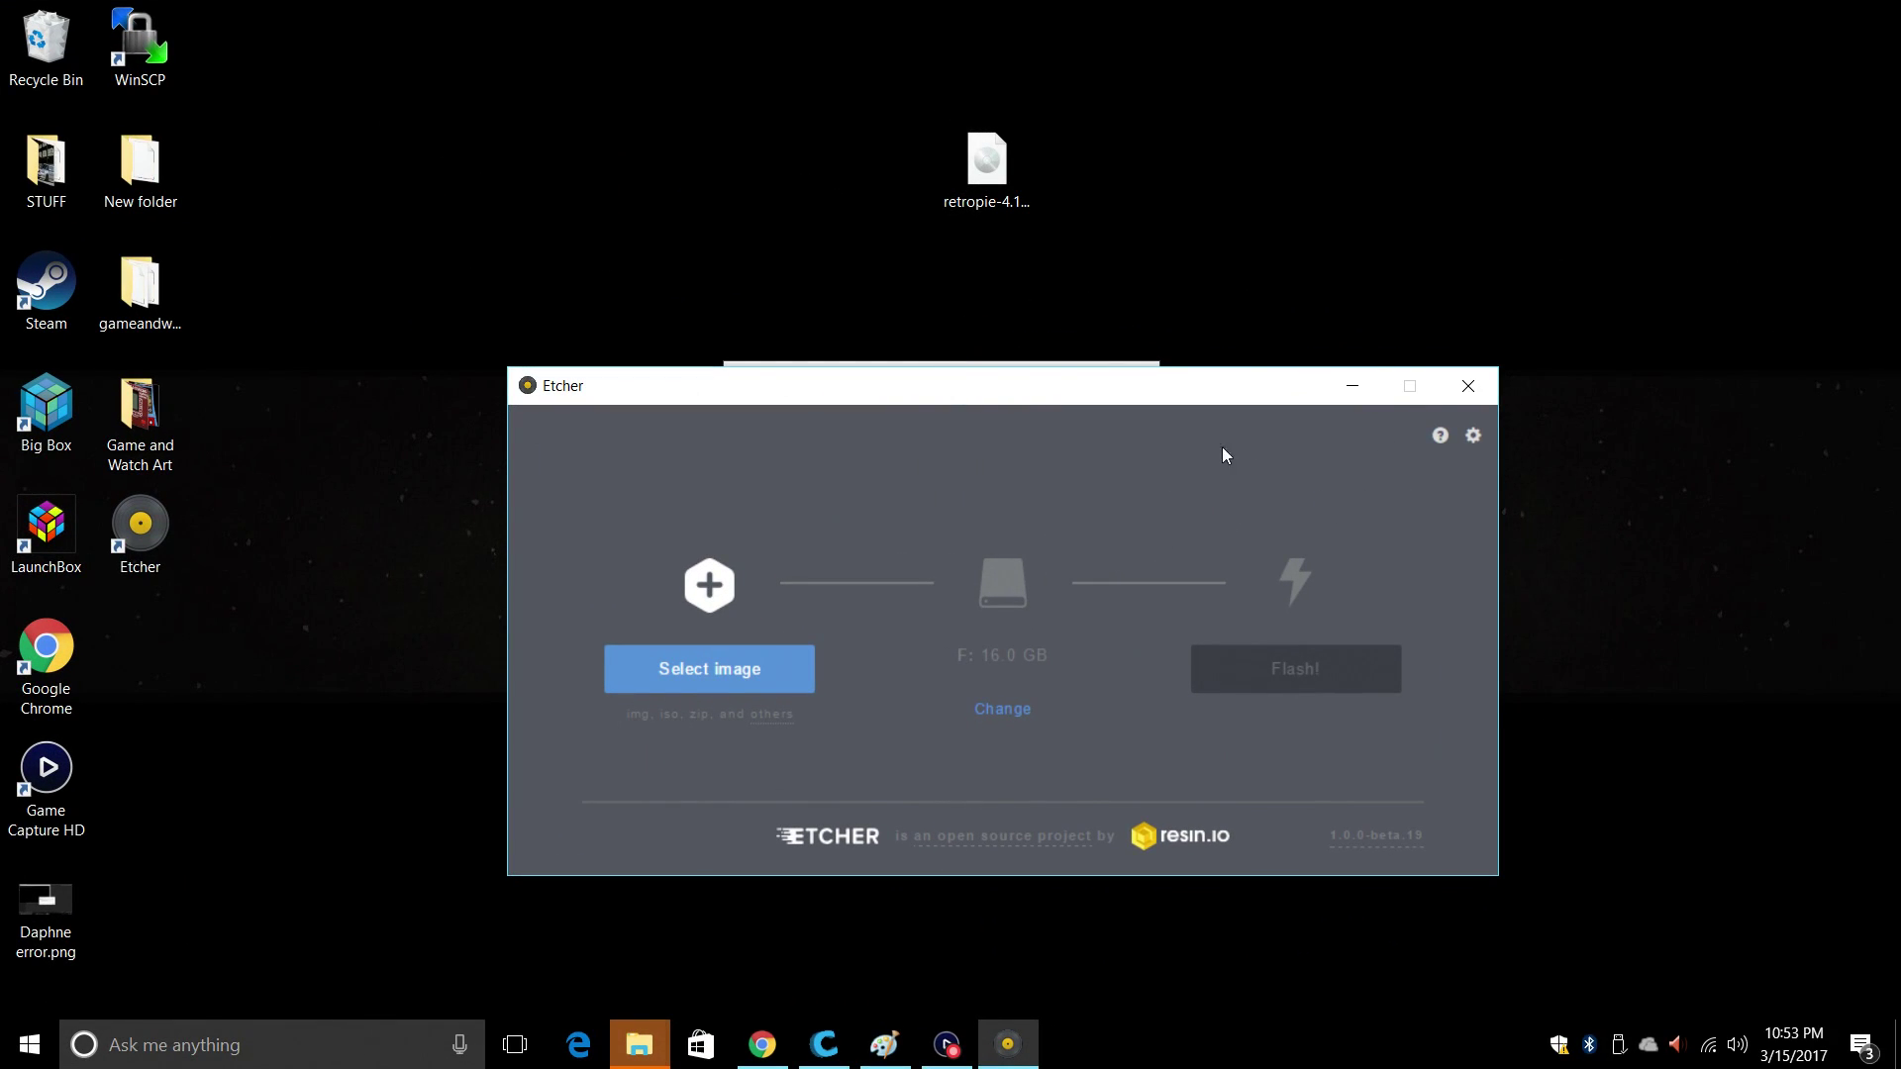
Step: Close Etcher and dismiss the format prompts for drives G: and F: without formatting
{"action": "left_click", "coordinate": [1476, 393]}
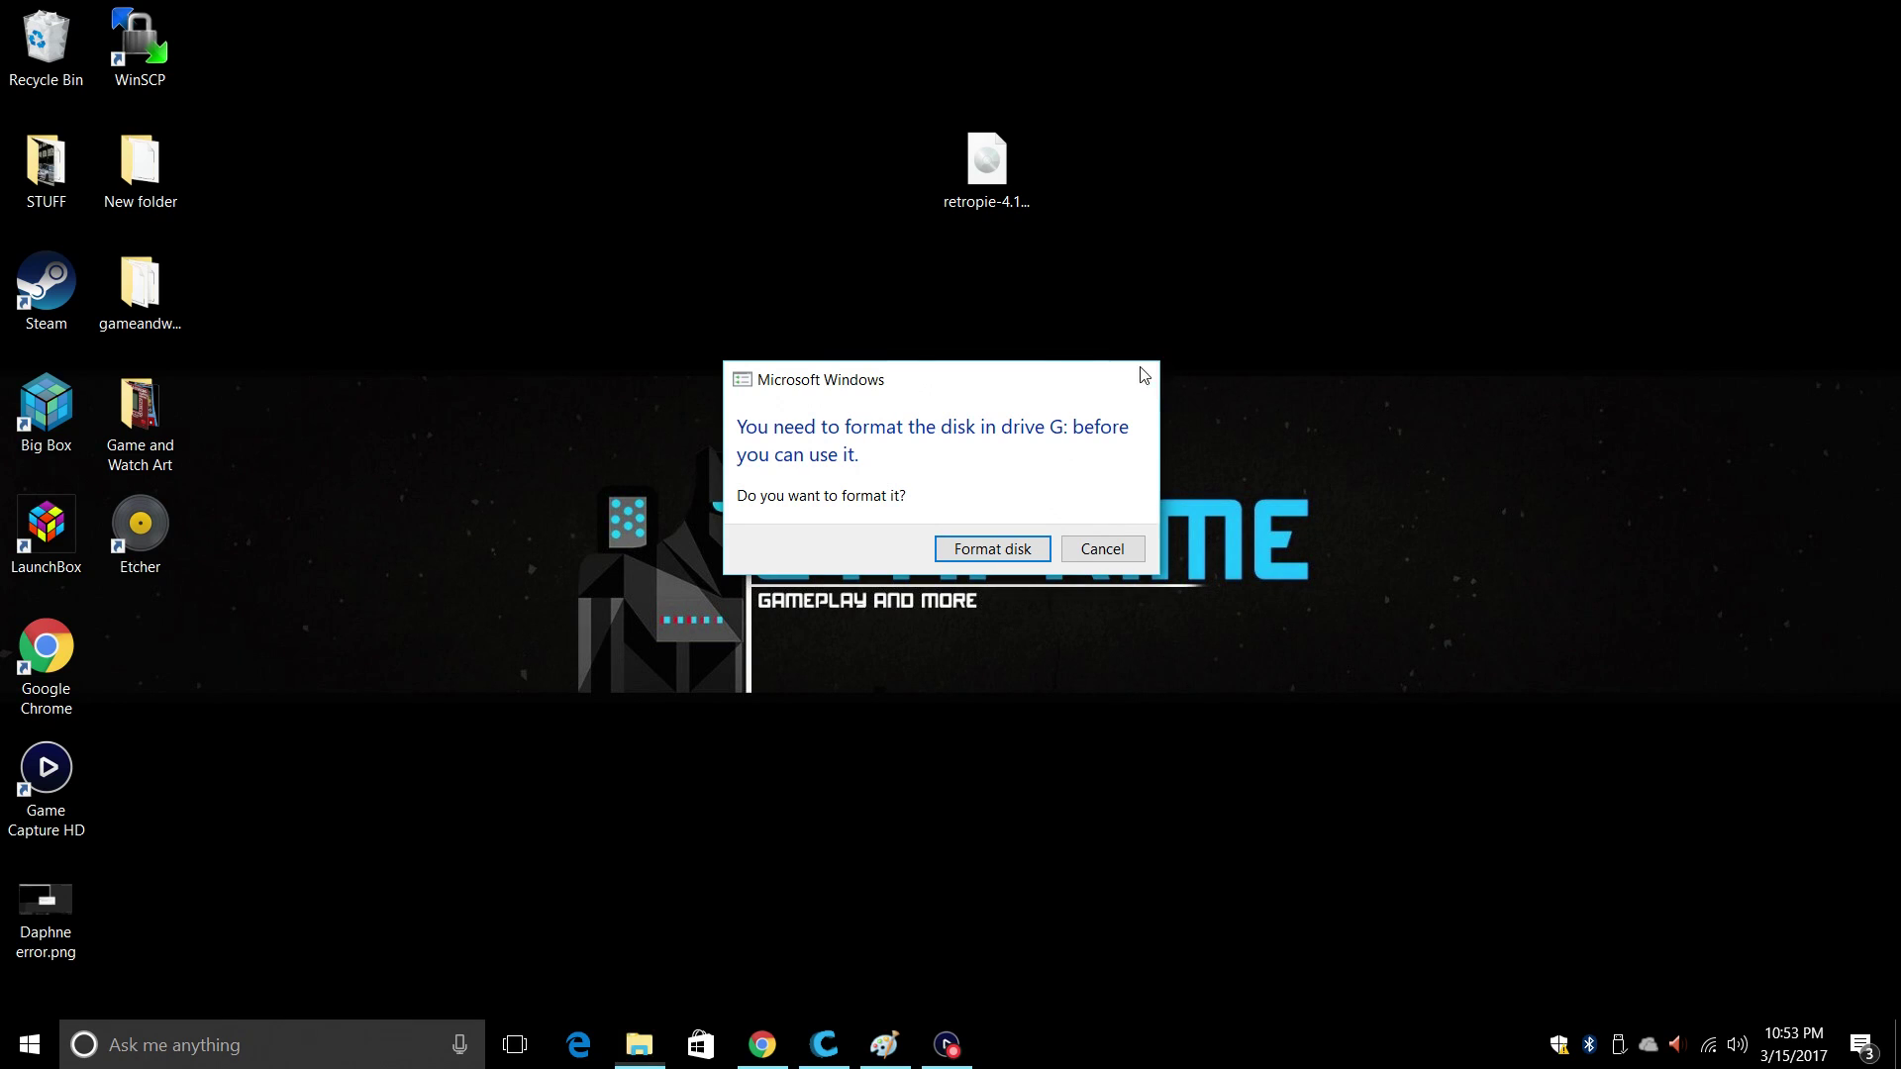
{"action": "left_click", "coordinate": [1139, 372]}
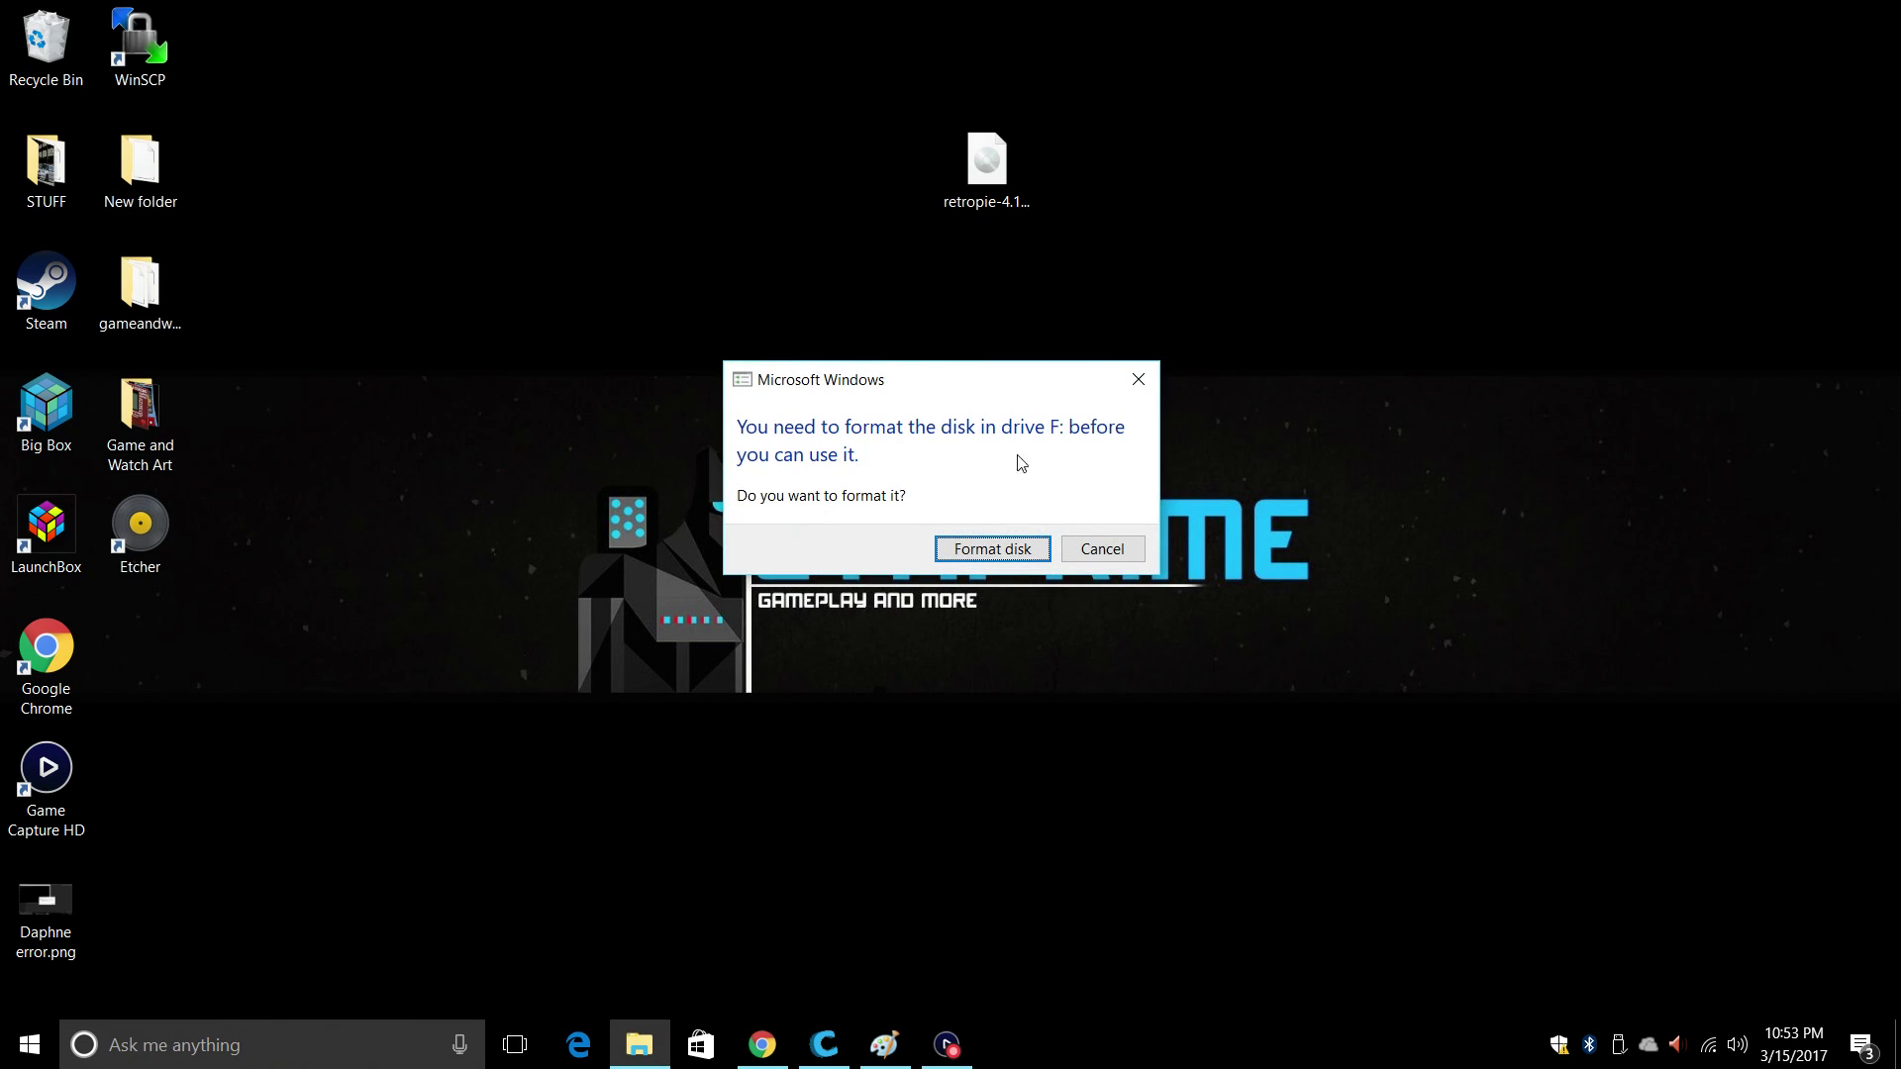
{"action": "left_click", "coordinate": [1156, 381]}
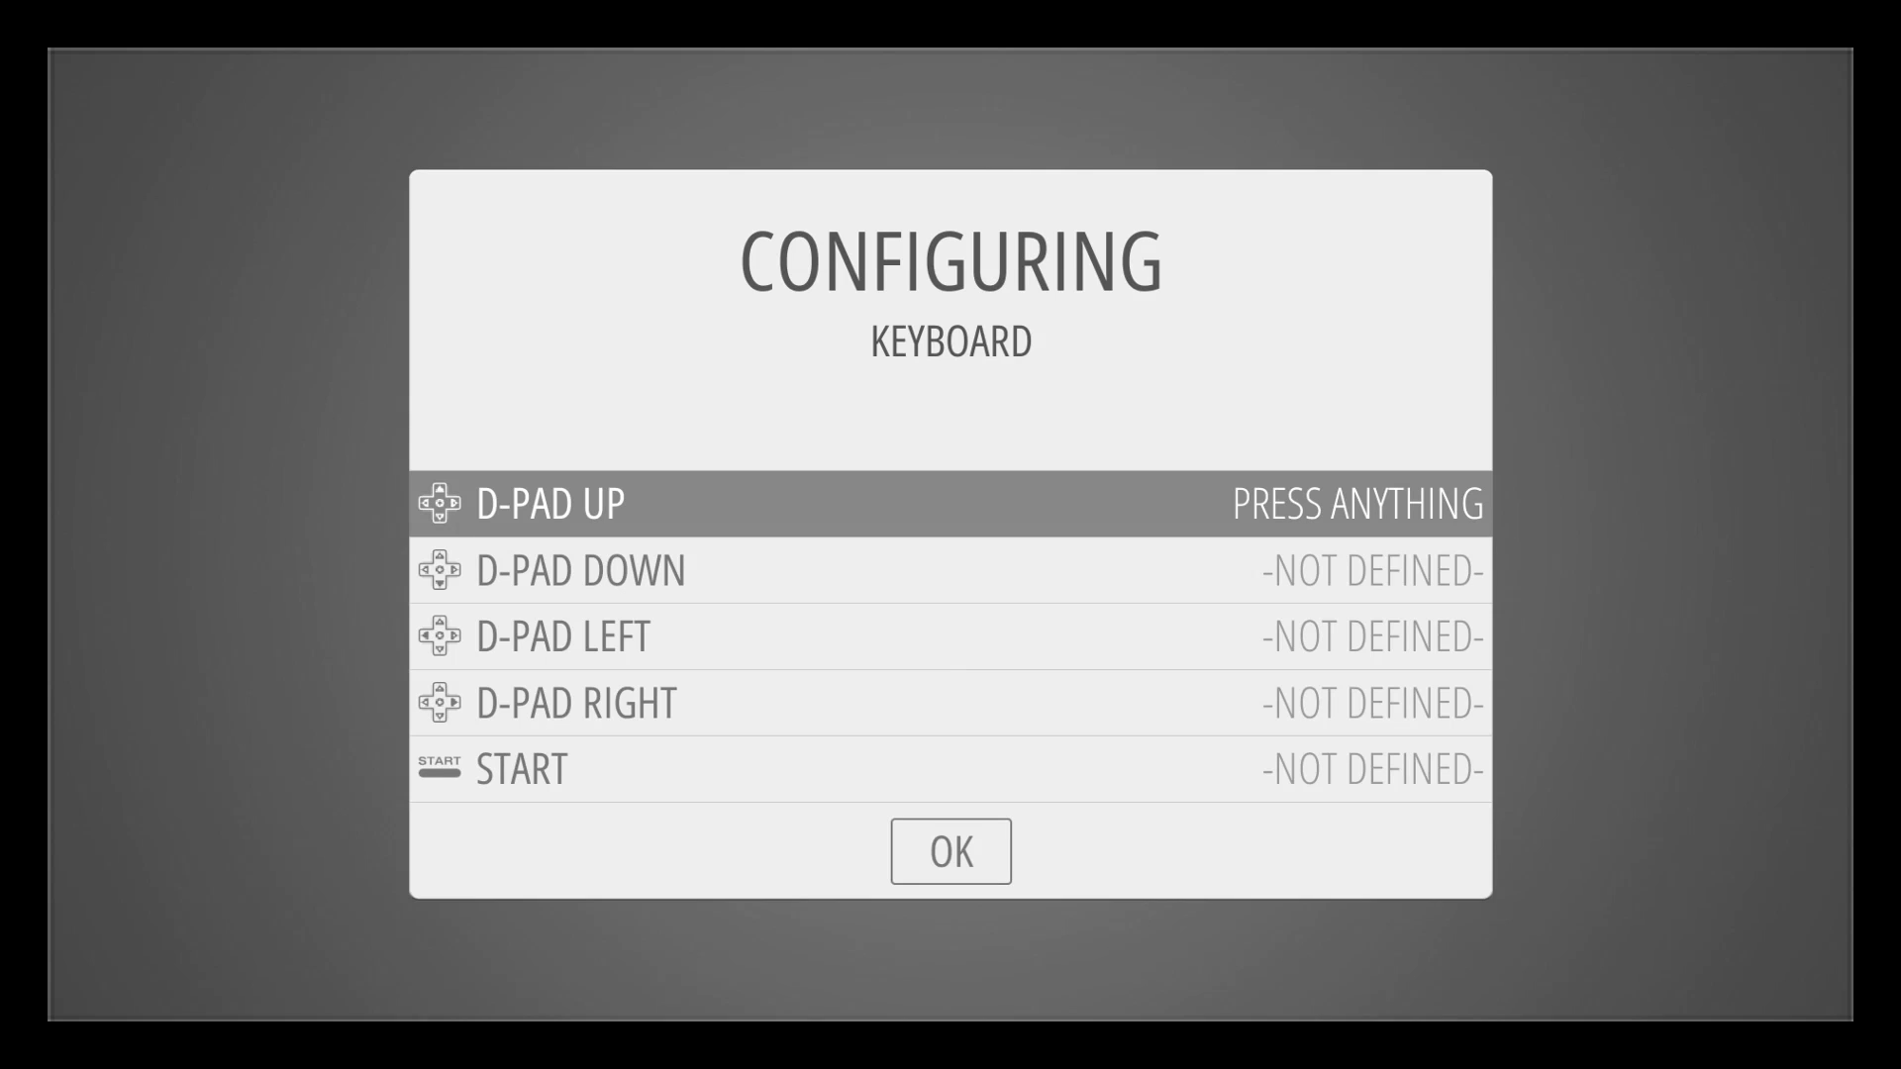
Step: Map the D-pad to the arrow keys, START to Q, SELECT to W, A to A and B to S
{"action": "key", "text": "Up"}
{"action": "key", "text": "Down"}
{"action": "key", "text": "Left"}
{"action": "key", "text": "Right"}
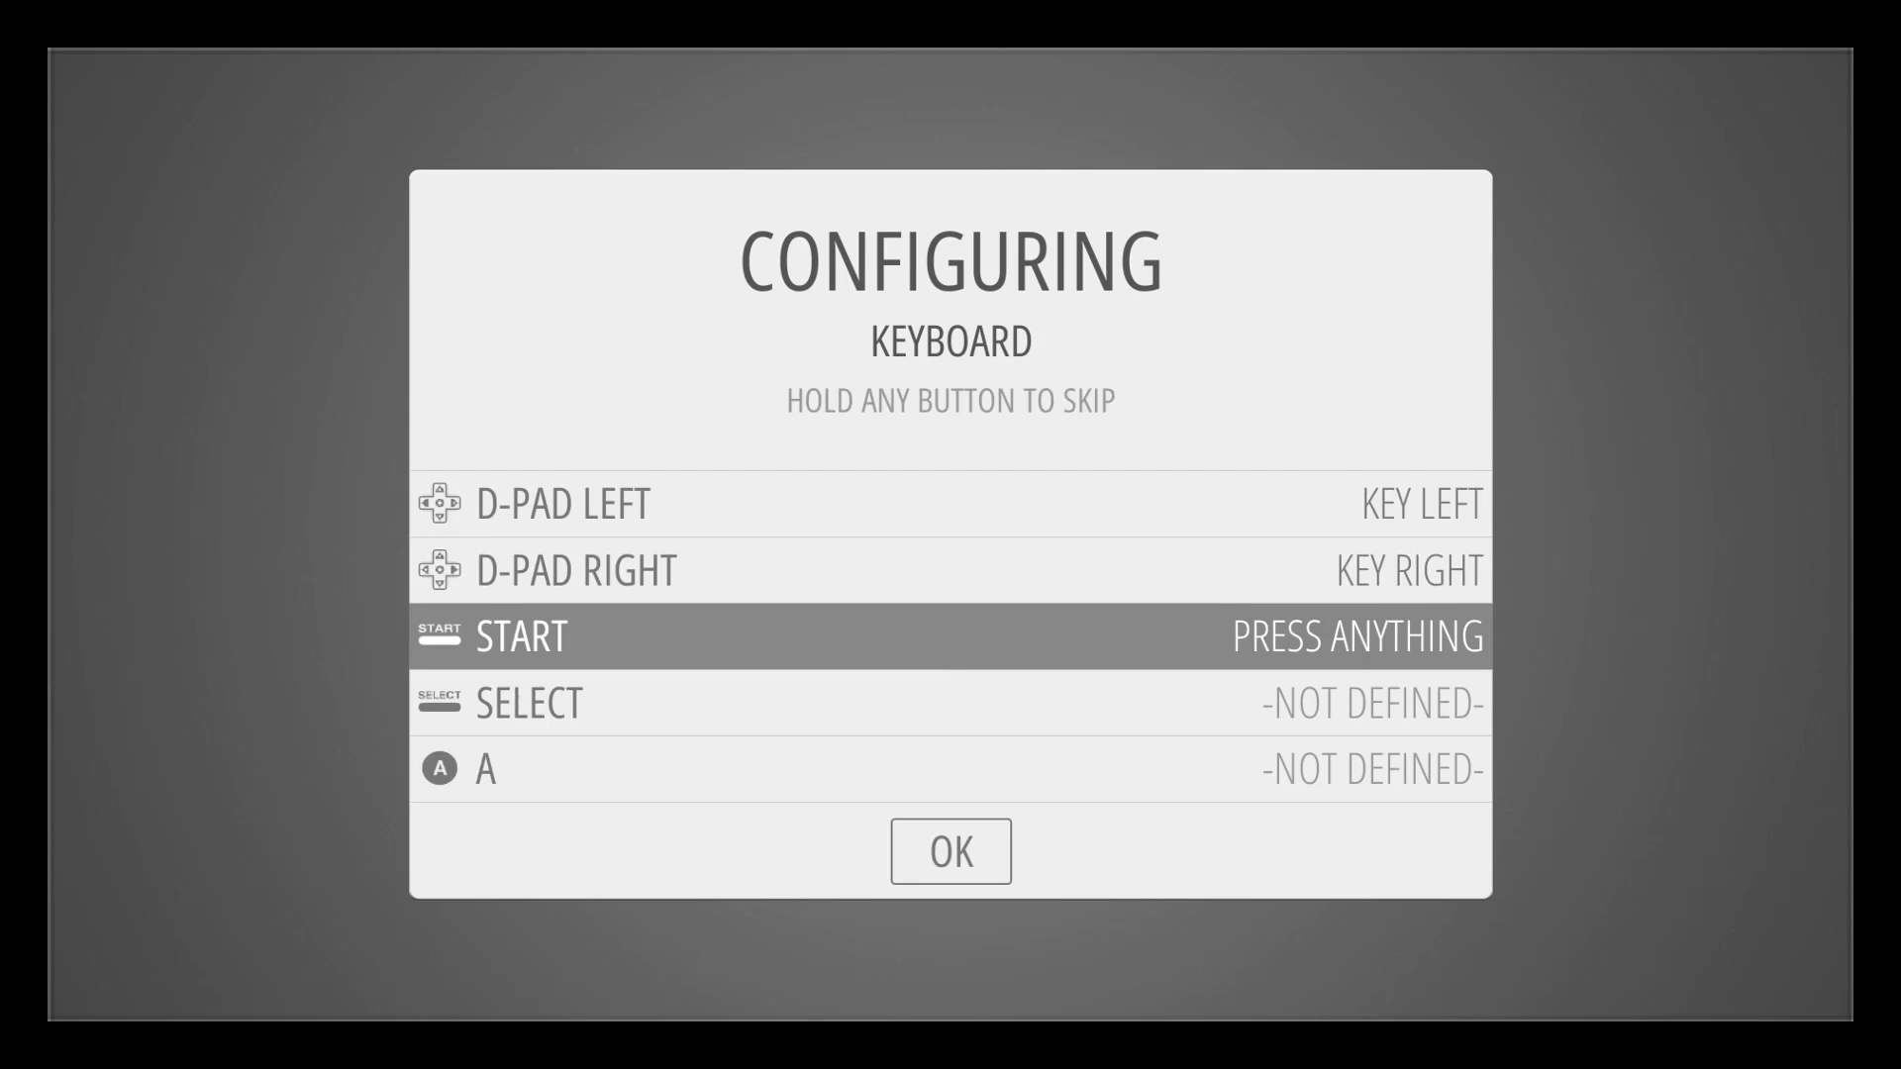
{"action": "key", "text": "q"}
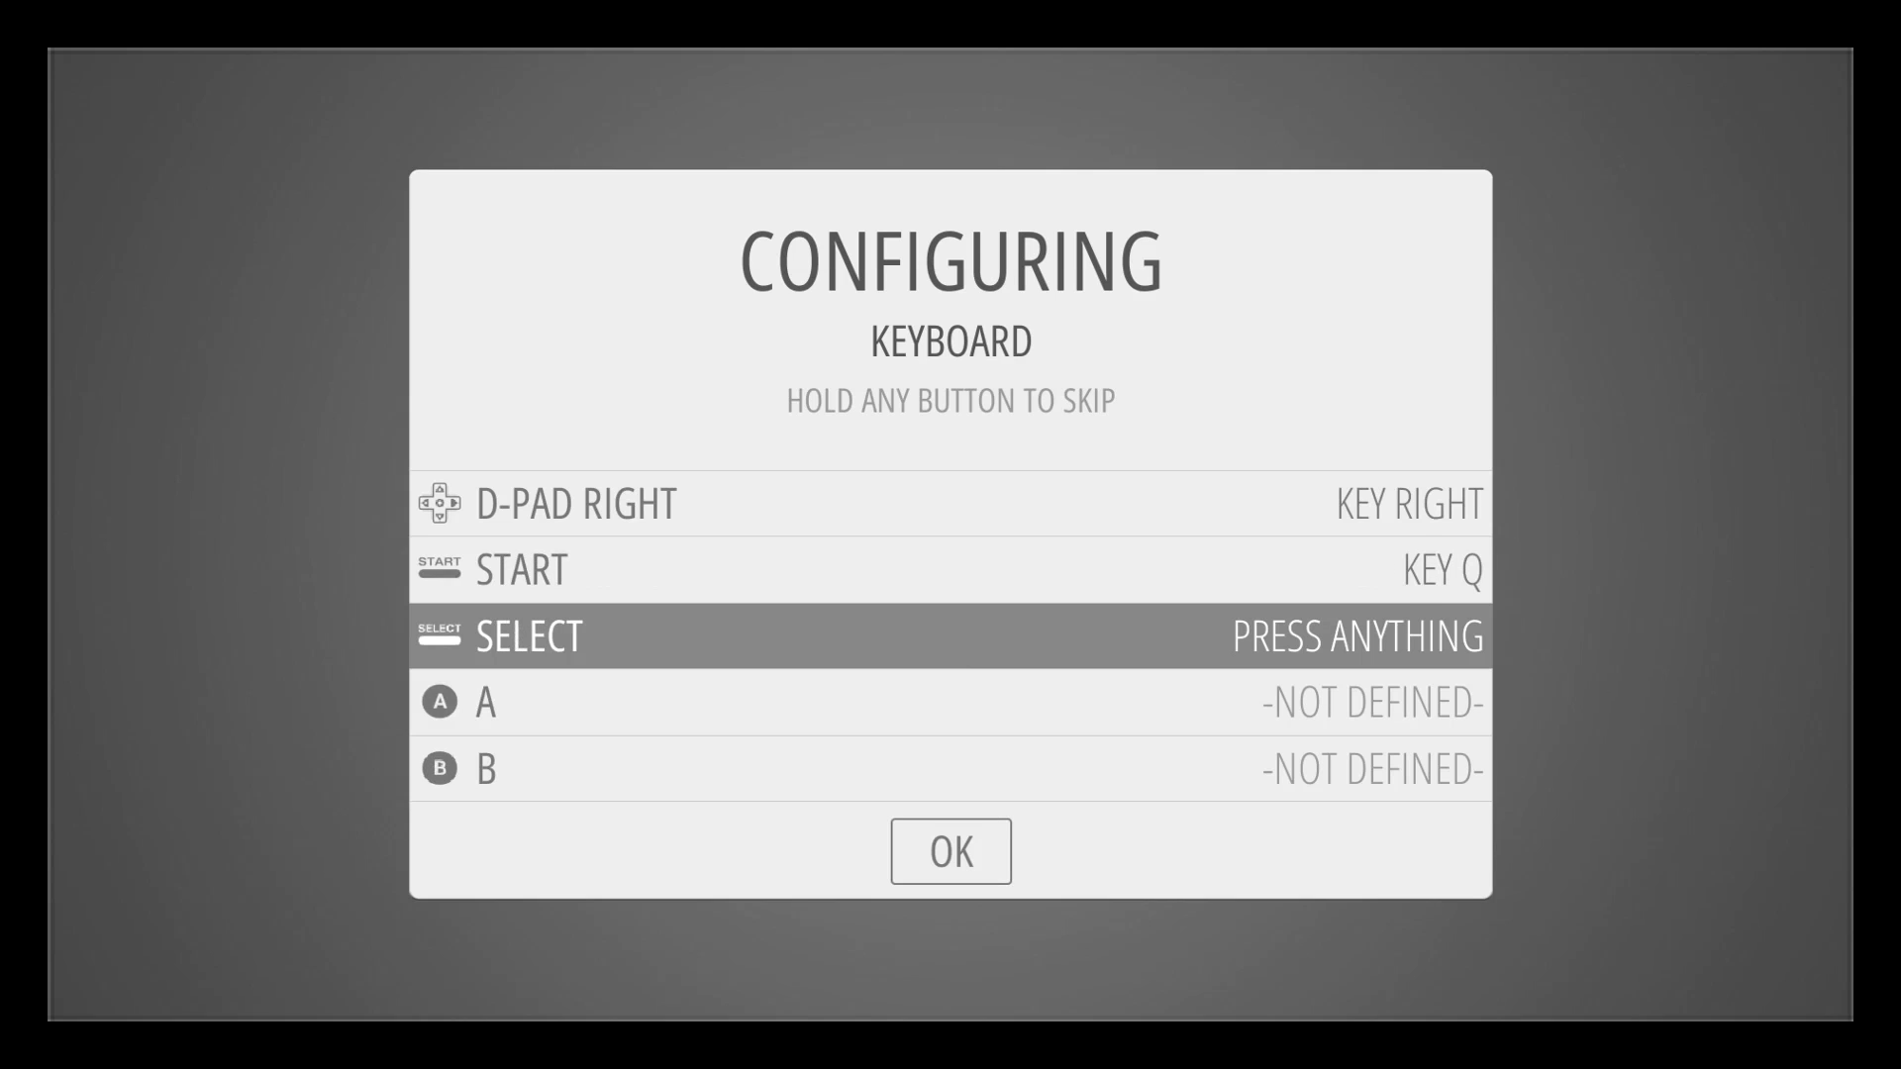
{"action": "key", "text": "w"}
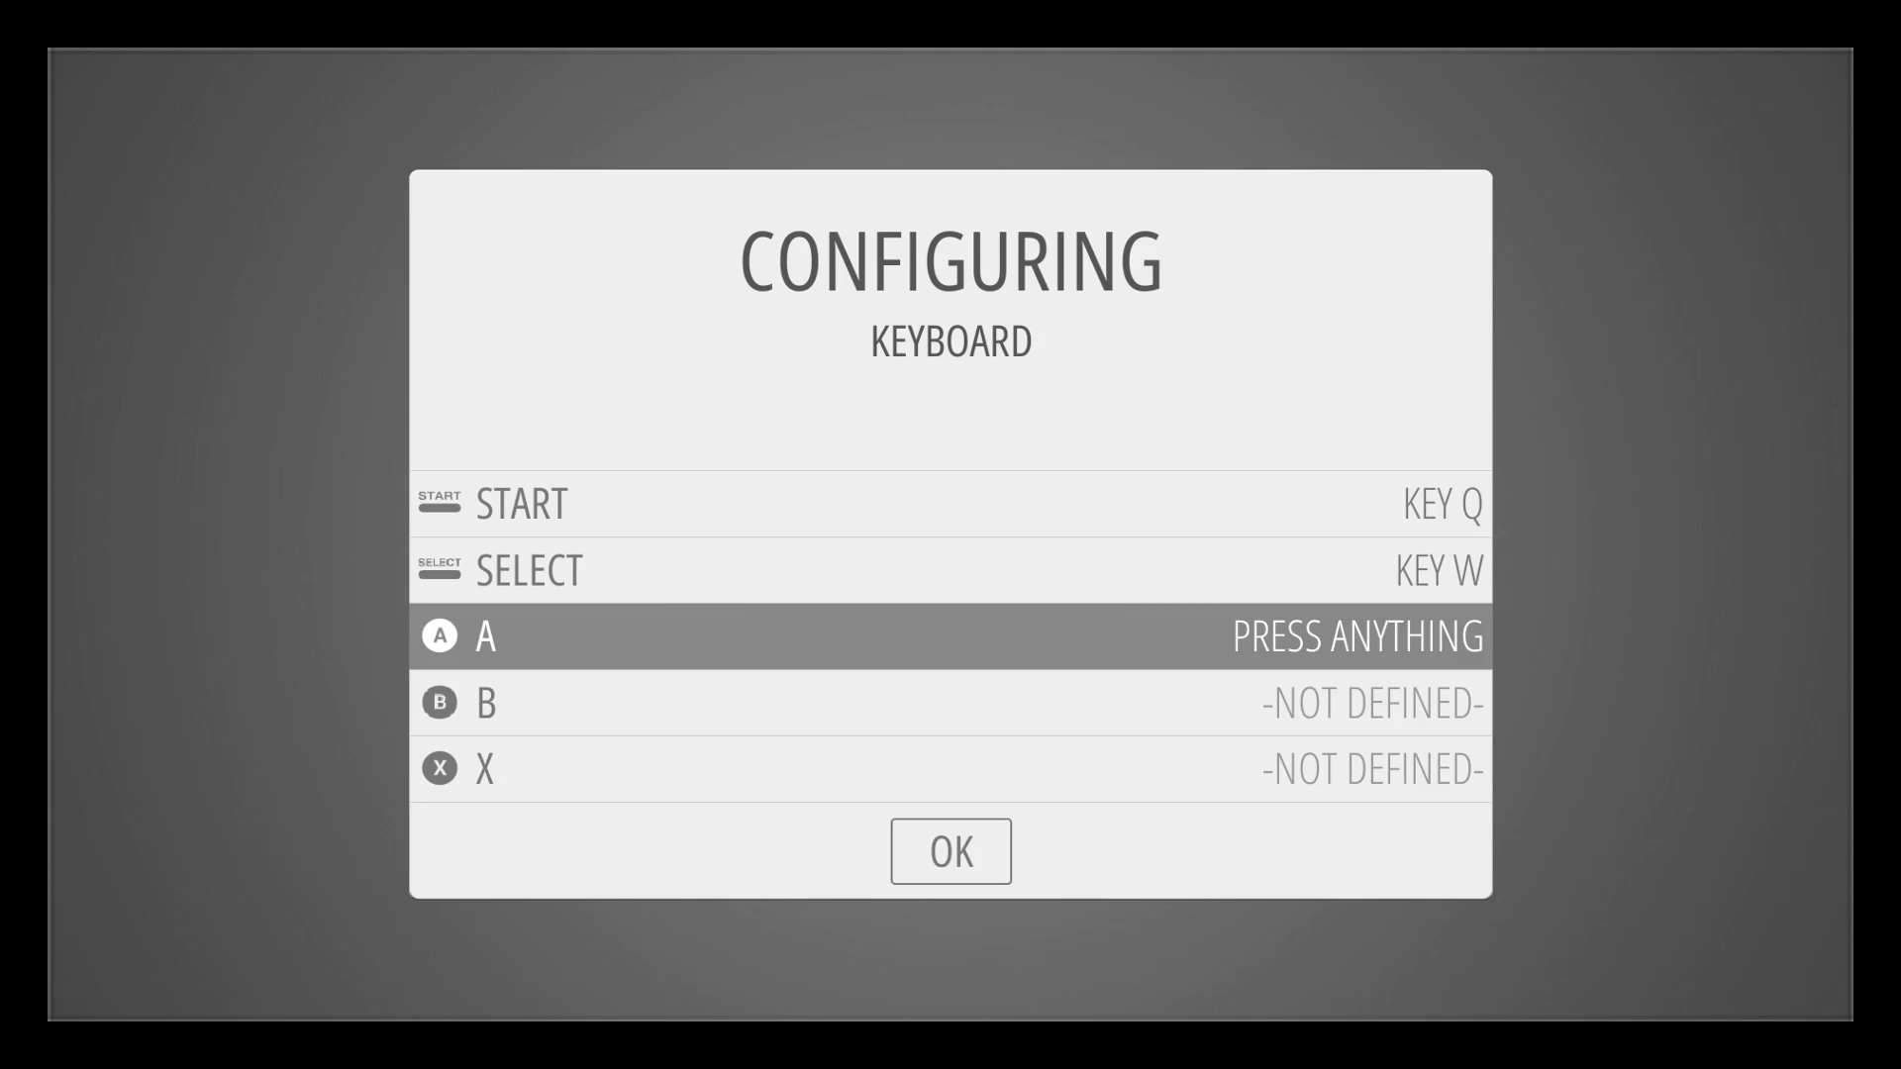
{"action": "key", "text": "a"}
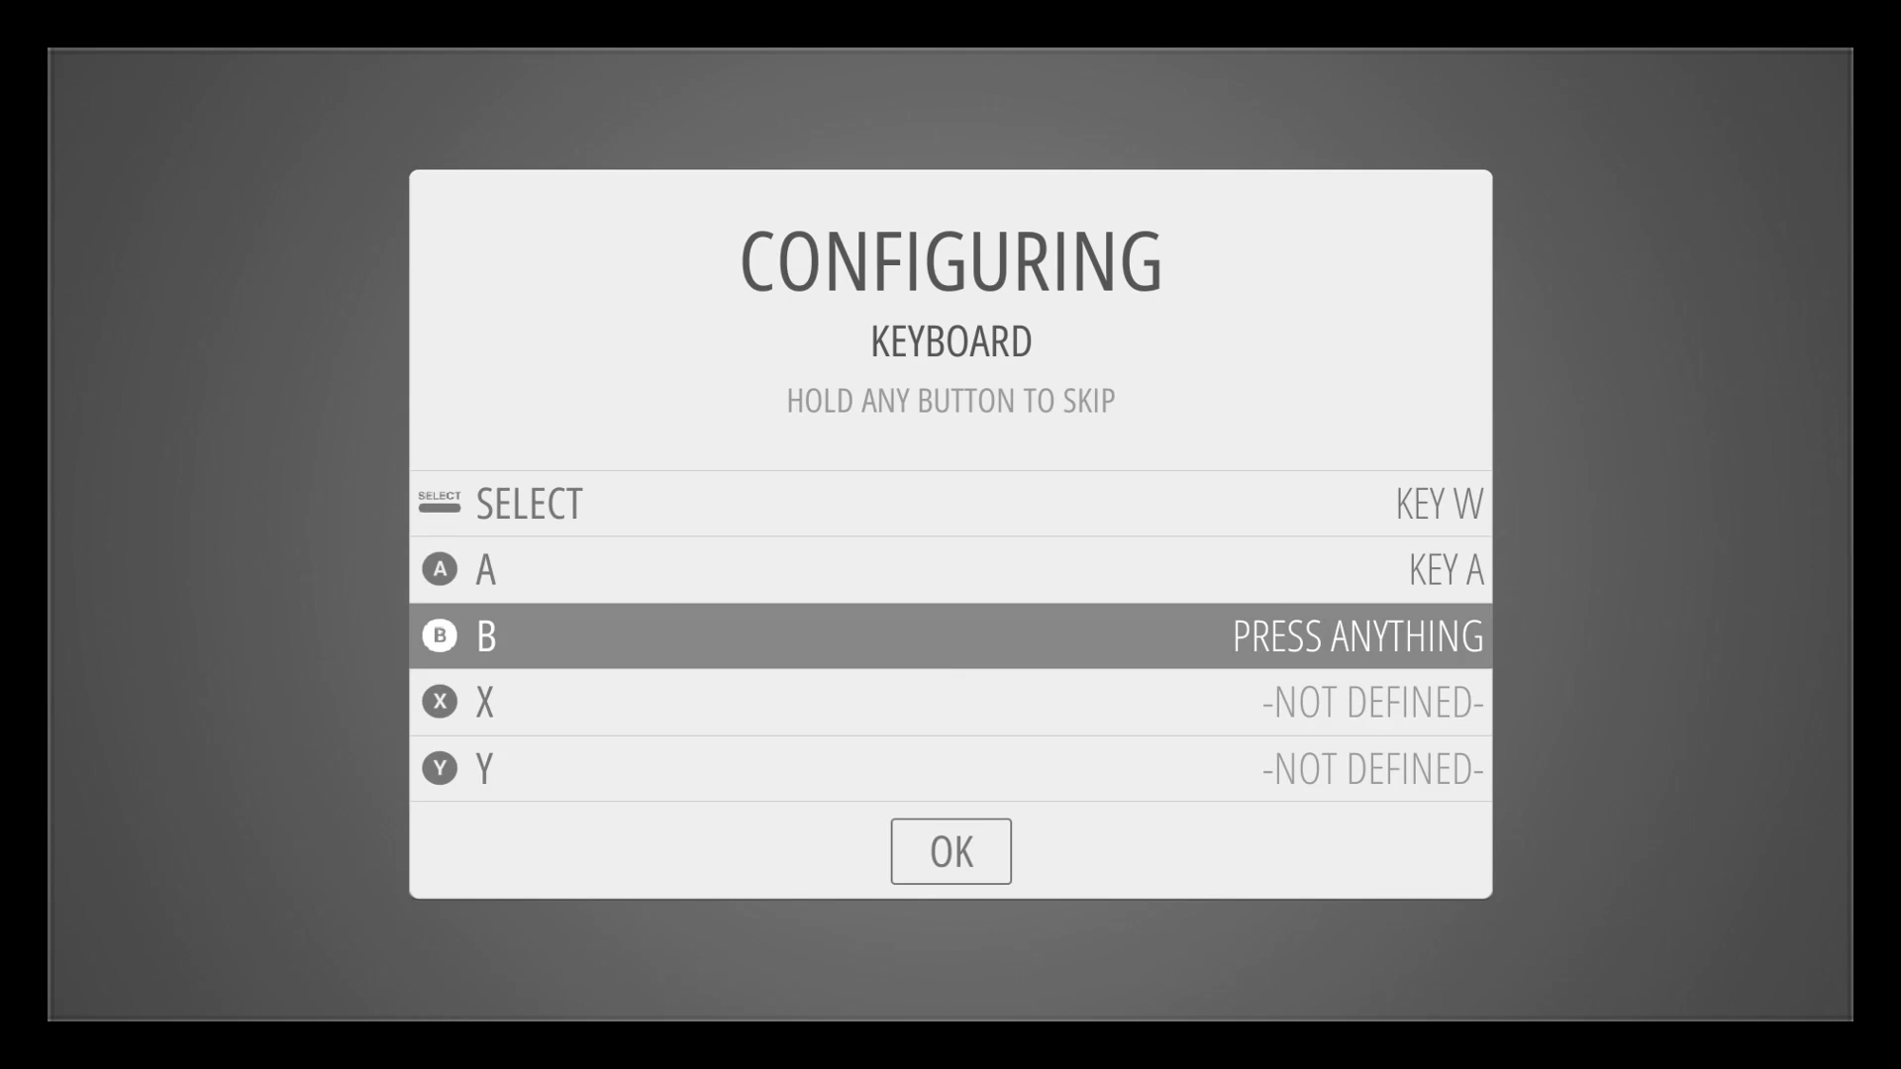
{"action": "key", "text": "s"}
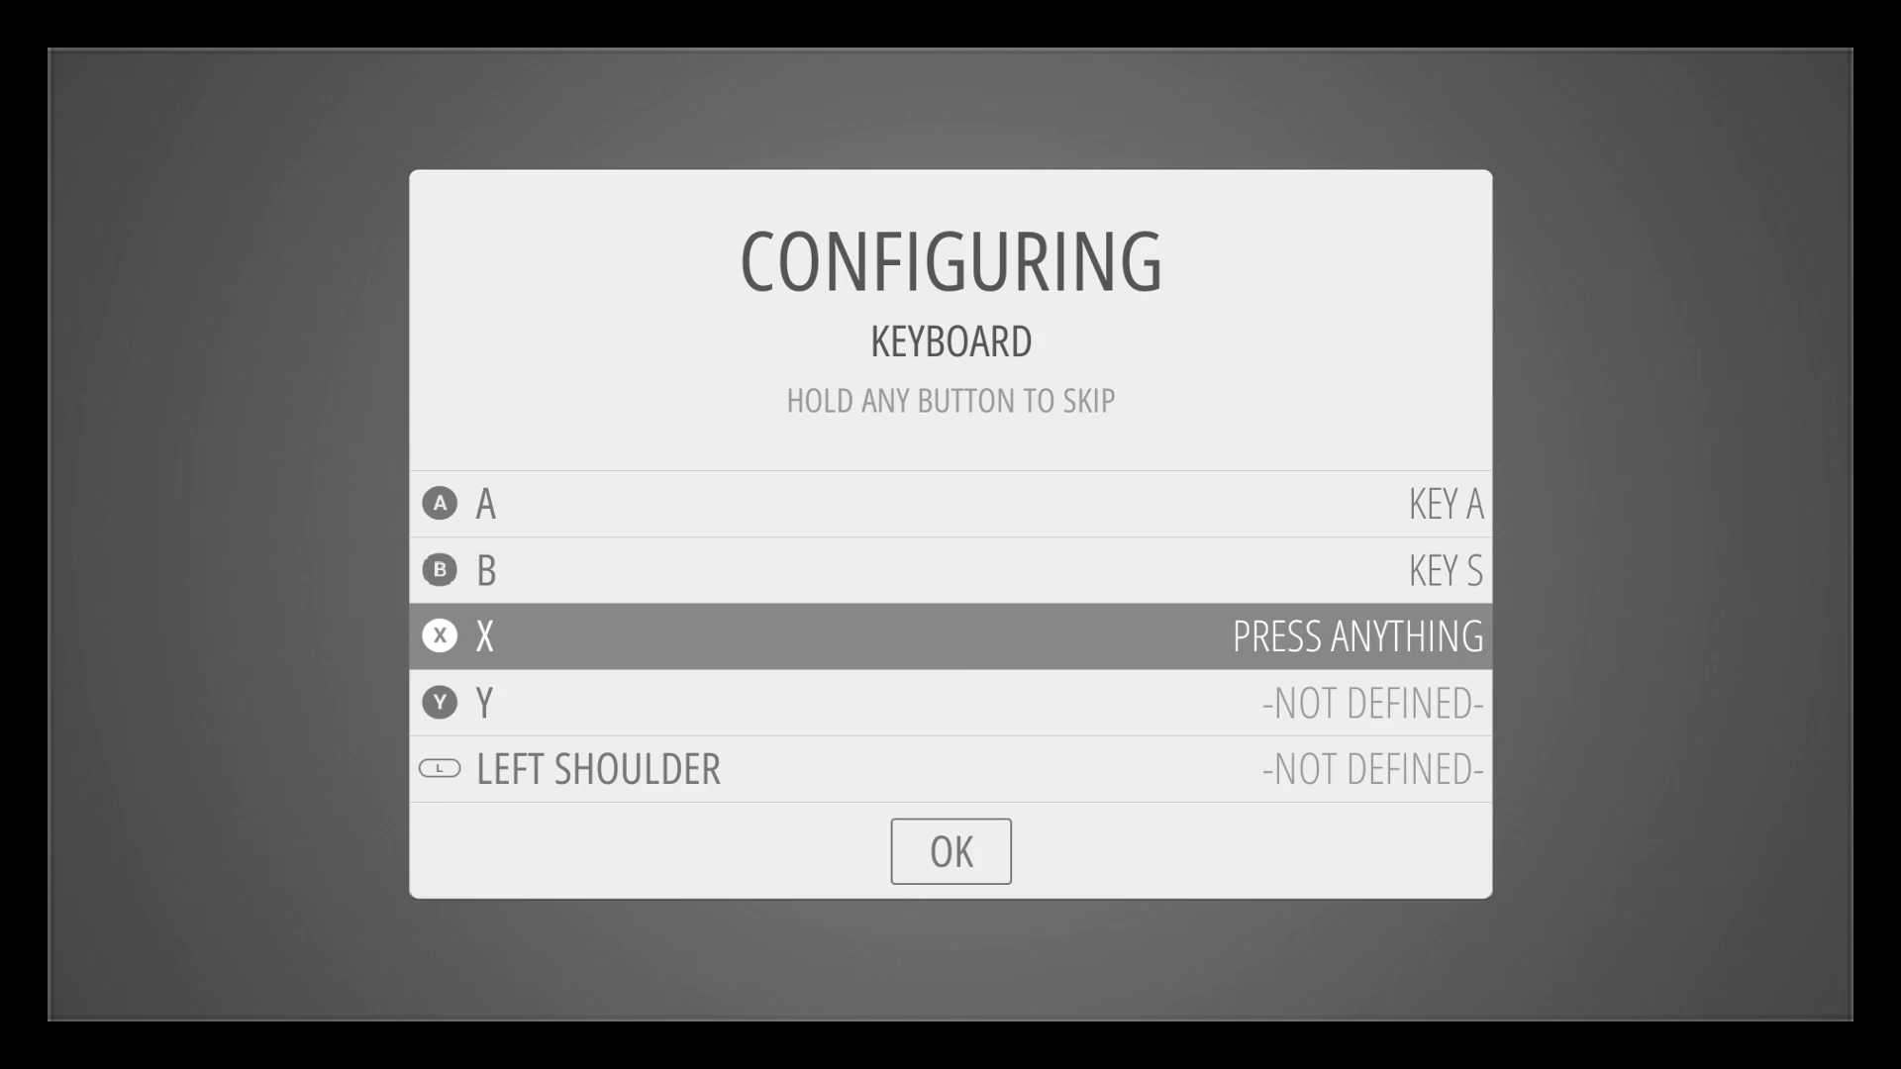
Step: Skip X, Y, shoulders, triggers, thumbs and analog inputs to finish the keyboard setup
{"action": "key", "text": "a"}
{"action": "key", "text": "a"}
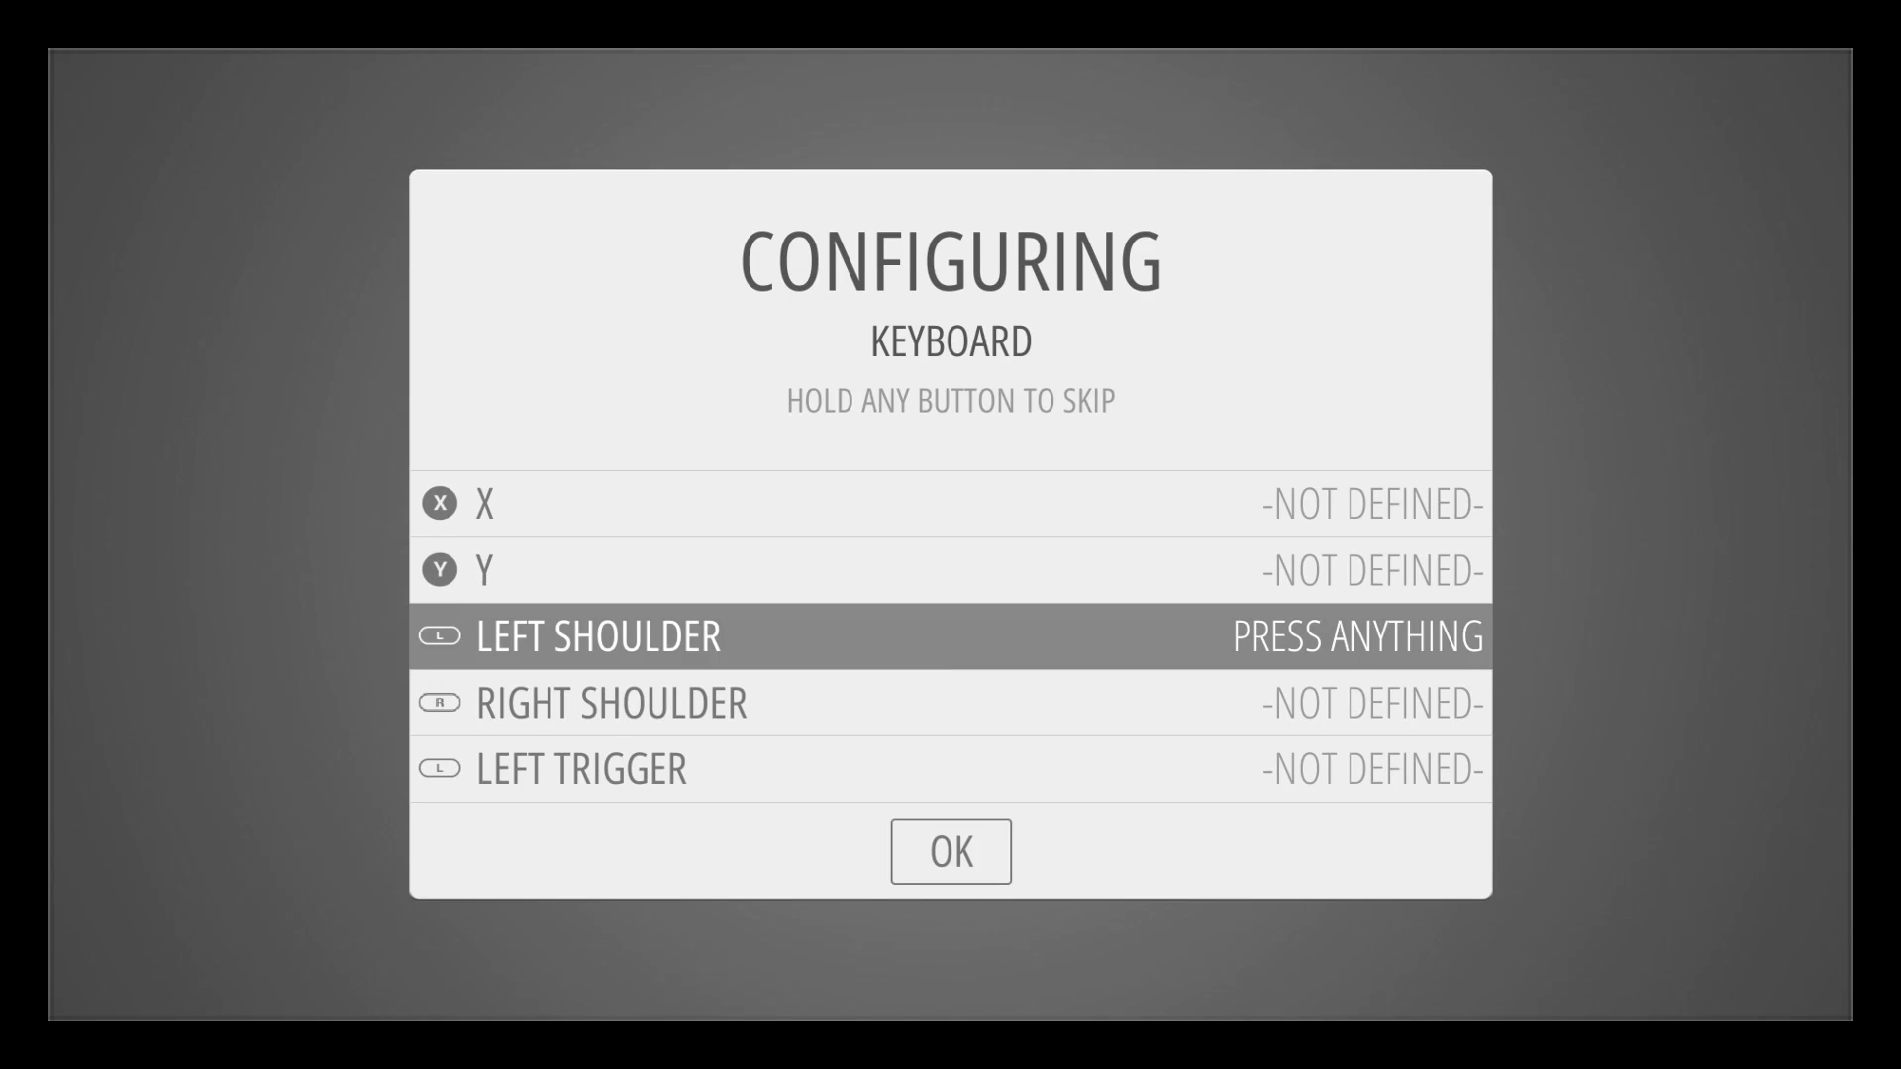
{"action": "key", "text": "a"}
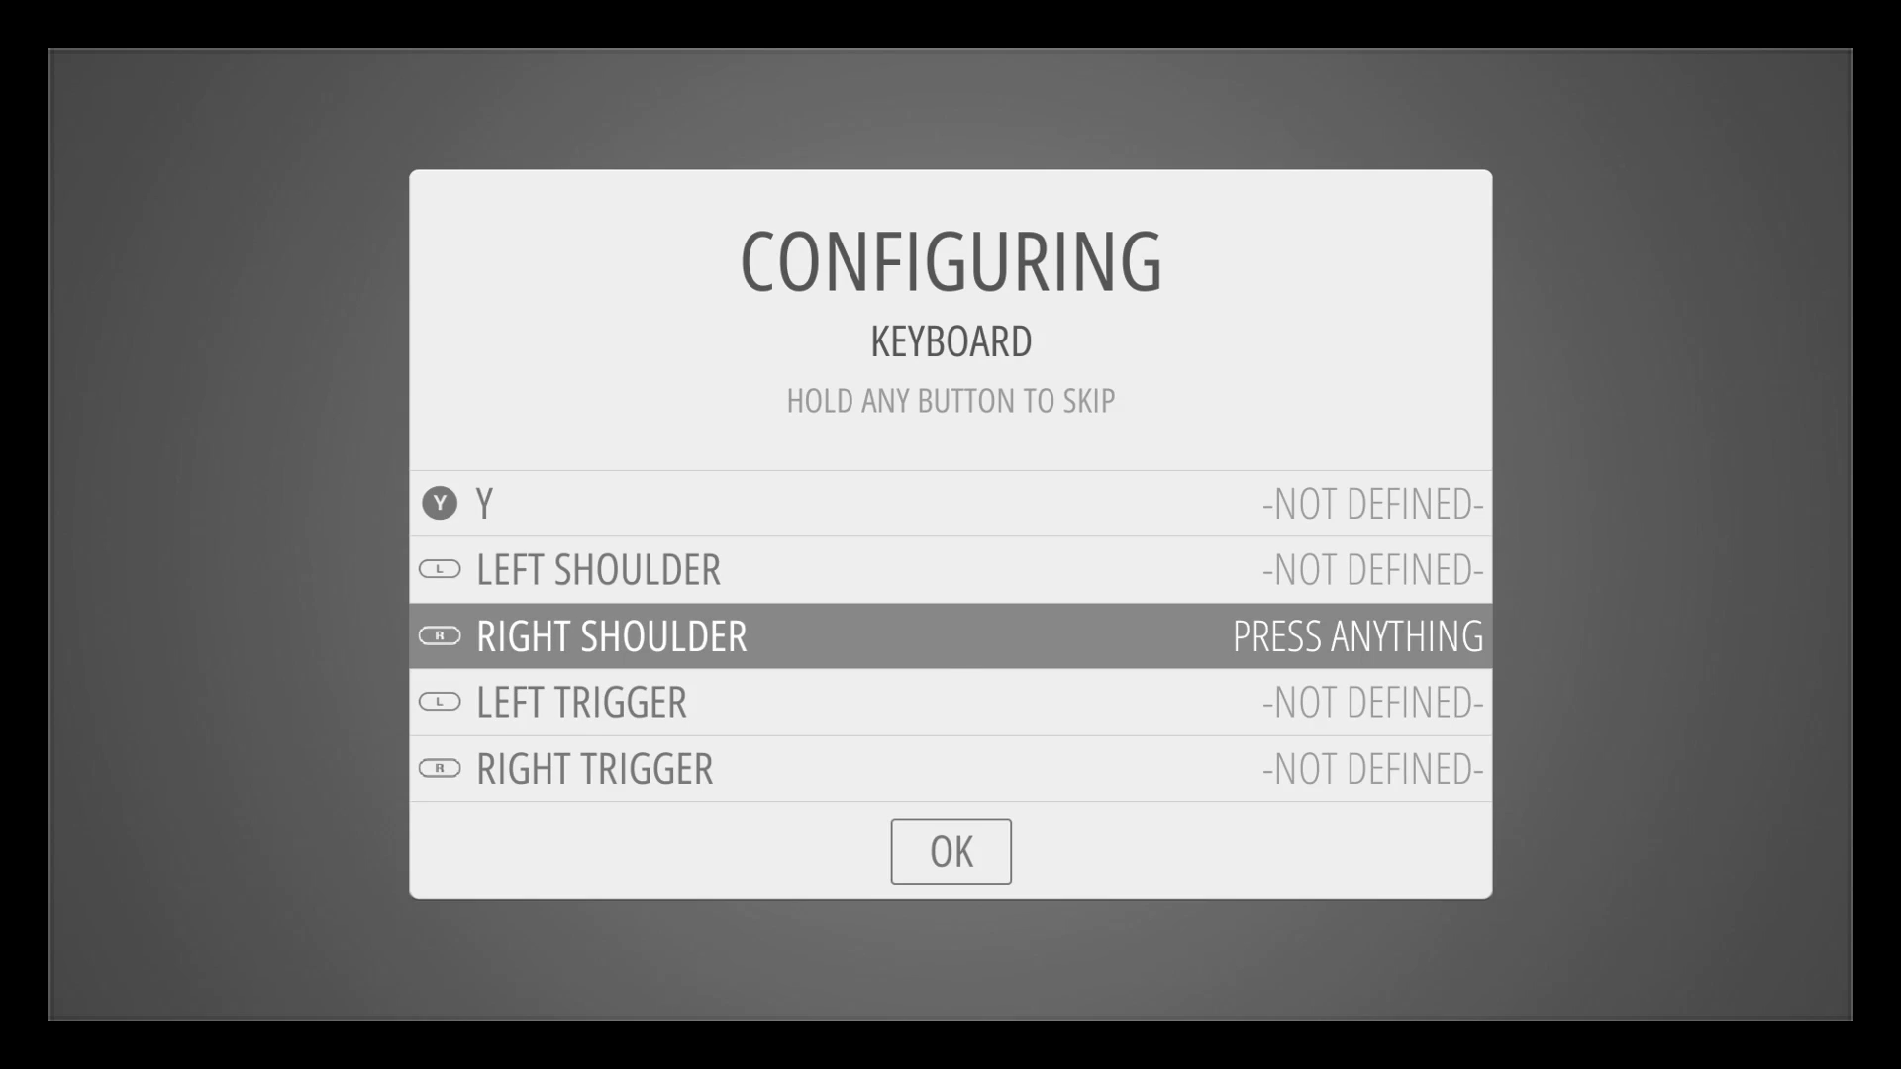
{"action": "key", "text": "a"}
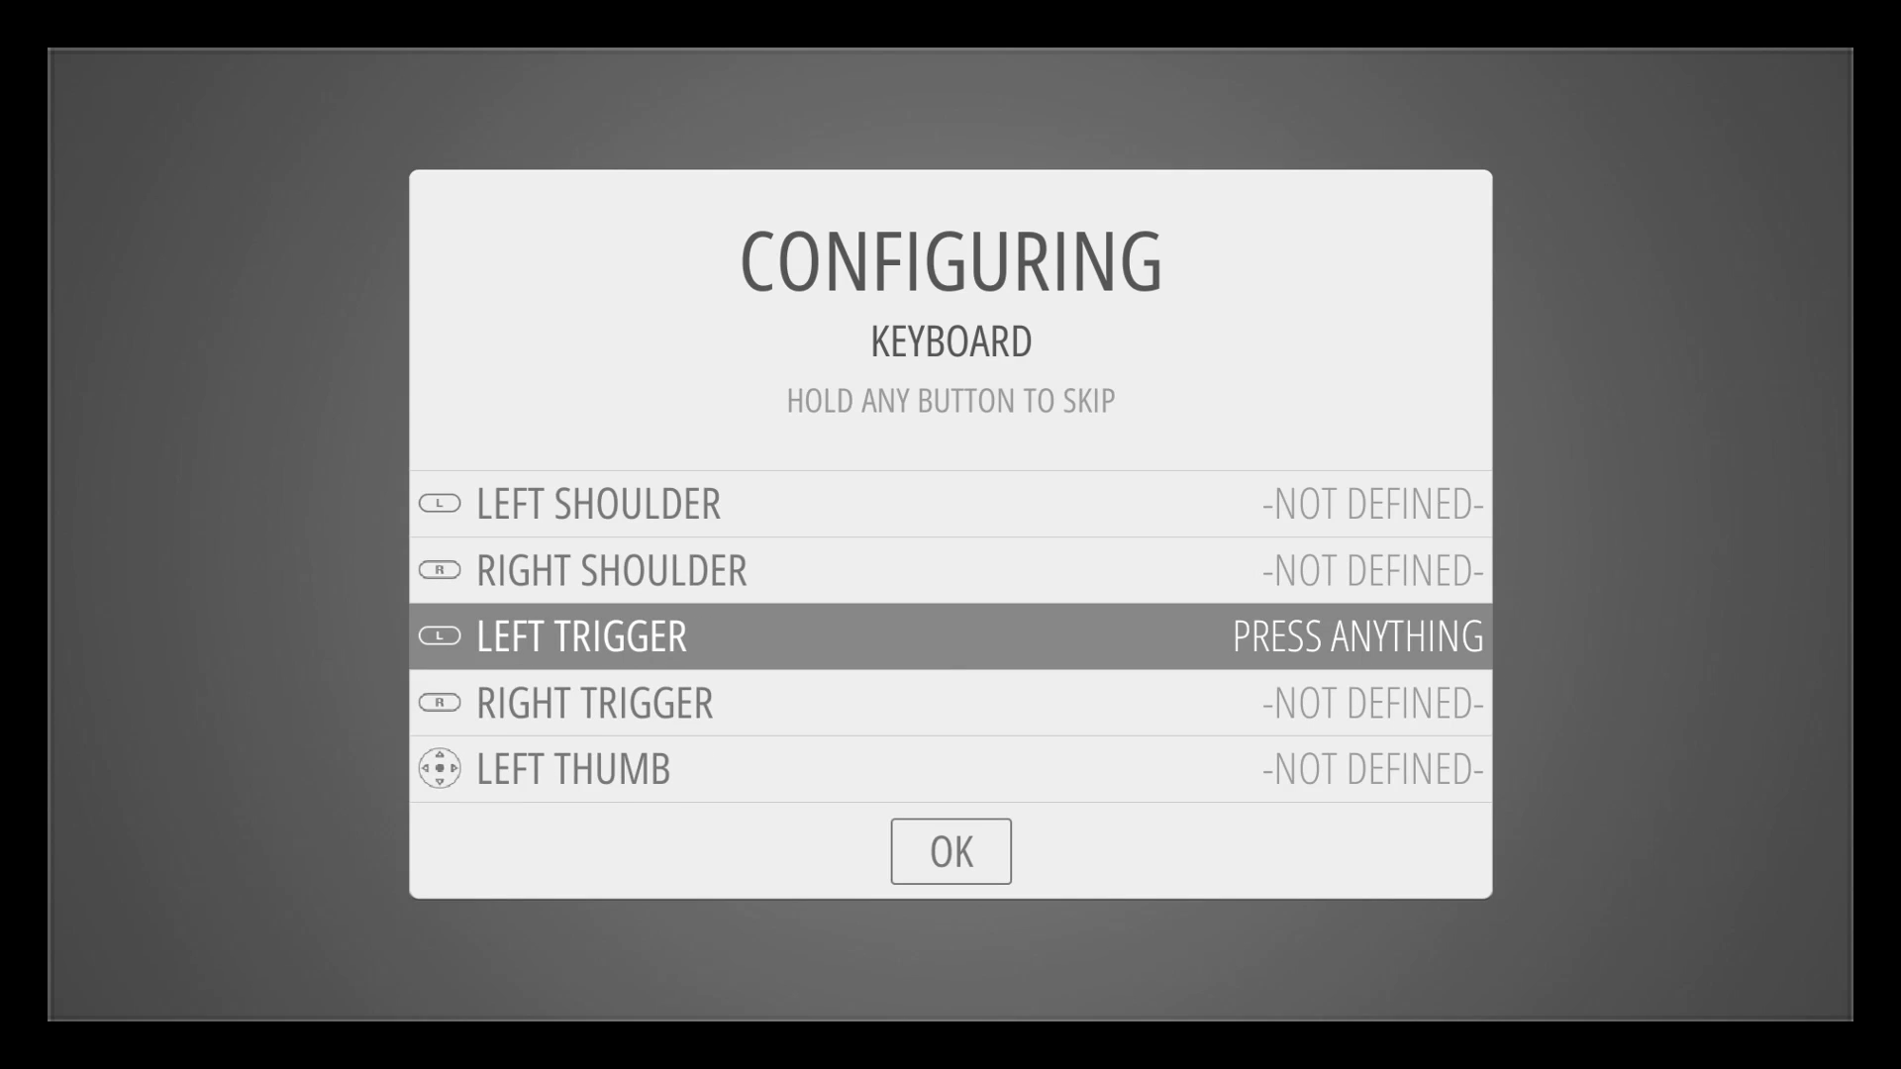
{"action": "key", "text": "a"}
{"action": "key", "text": "a"}
{"action": "key", "text": "a"}
{"action": "key", "text": "a"}
{"action": "key", "text": "a"}
{"action": "key", "text": "a"}
{"action": "key", "text": "a"}
{"action": "key", "text": "a"}
{"action": "key", "text": "a"}
{"action": "key", "text": "a"}
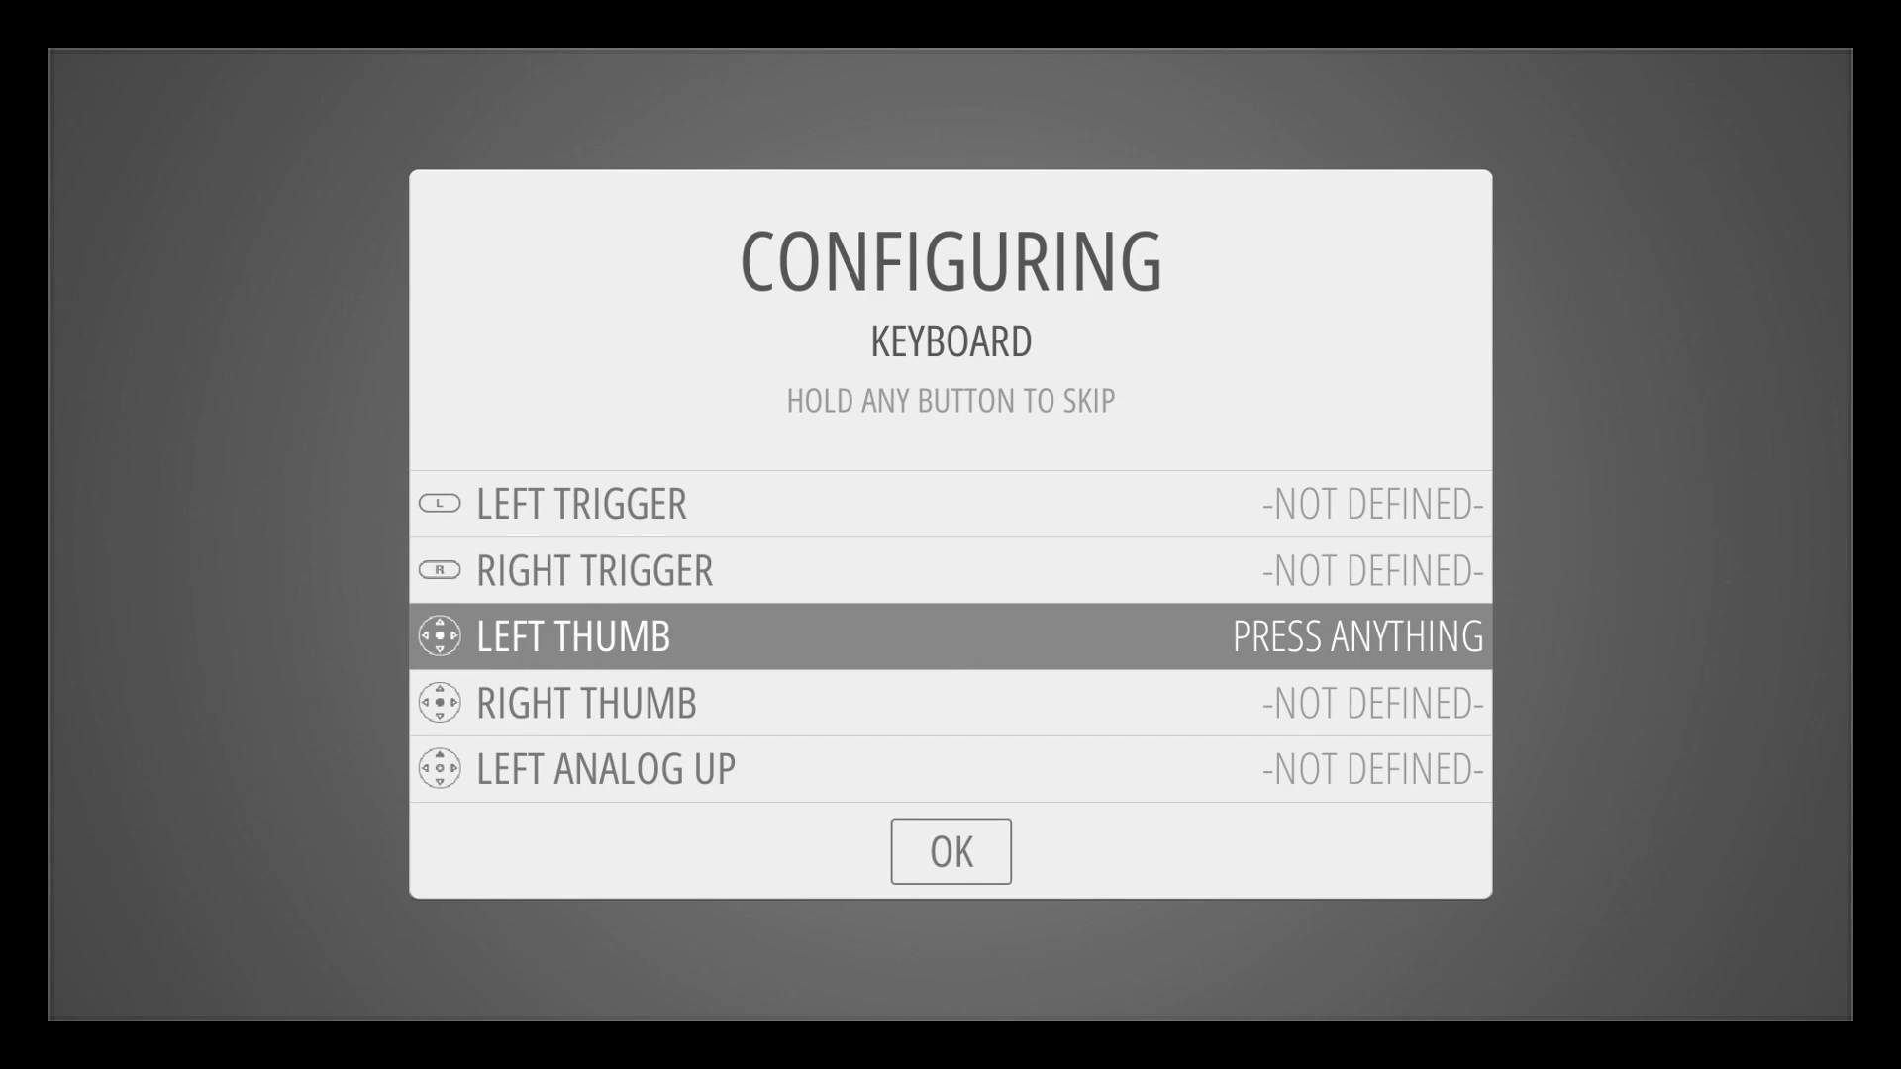
{"action": "key", "text": "a"}
{"action": "key", "text": "a"}
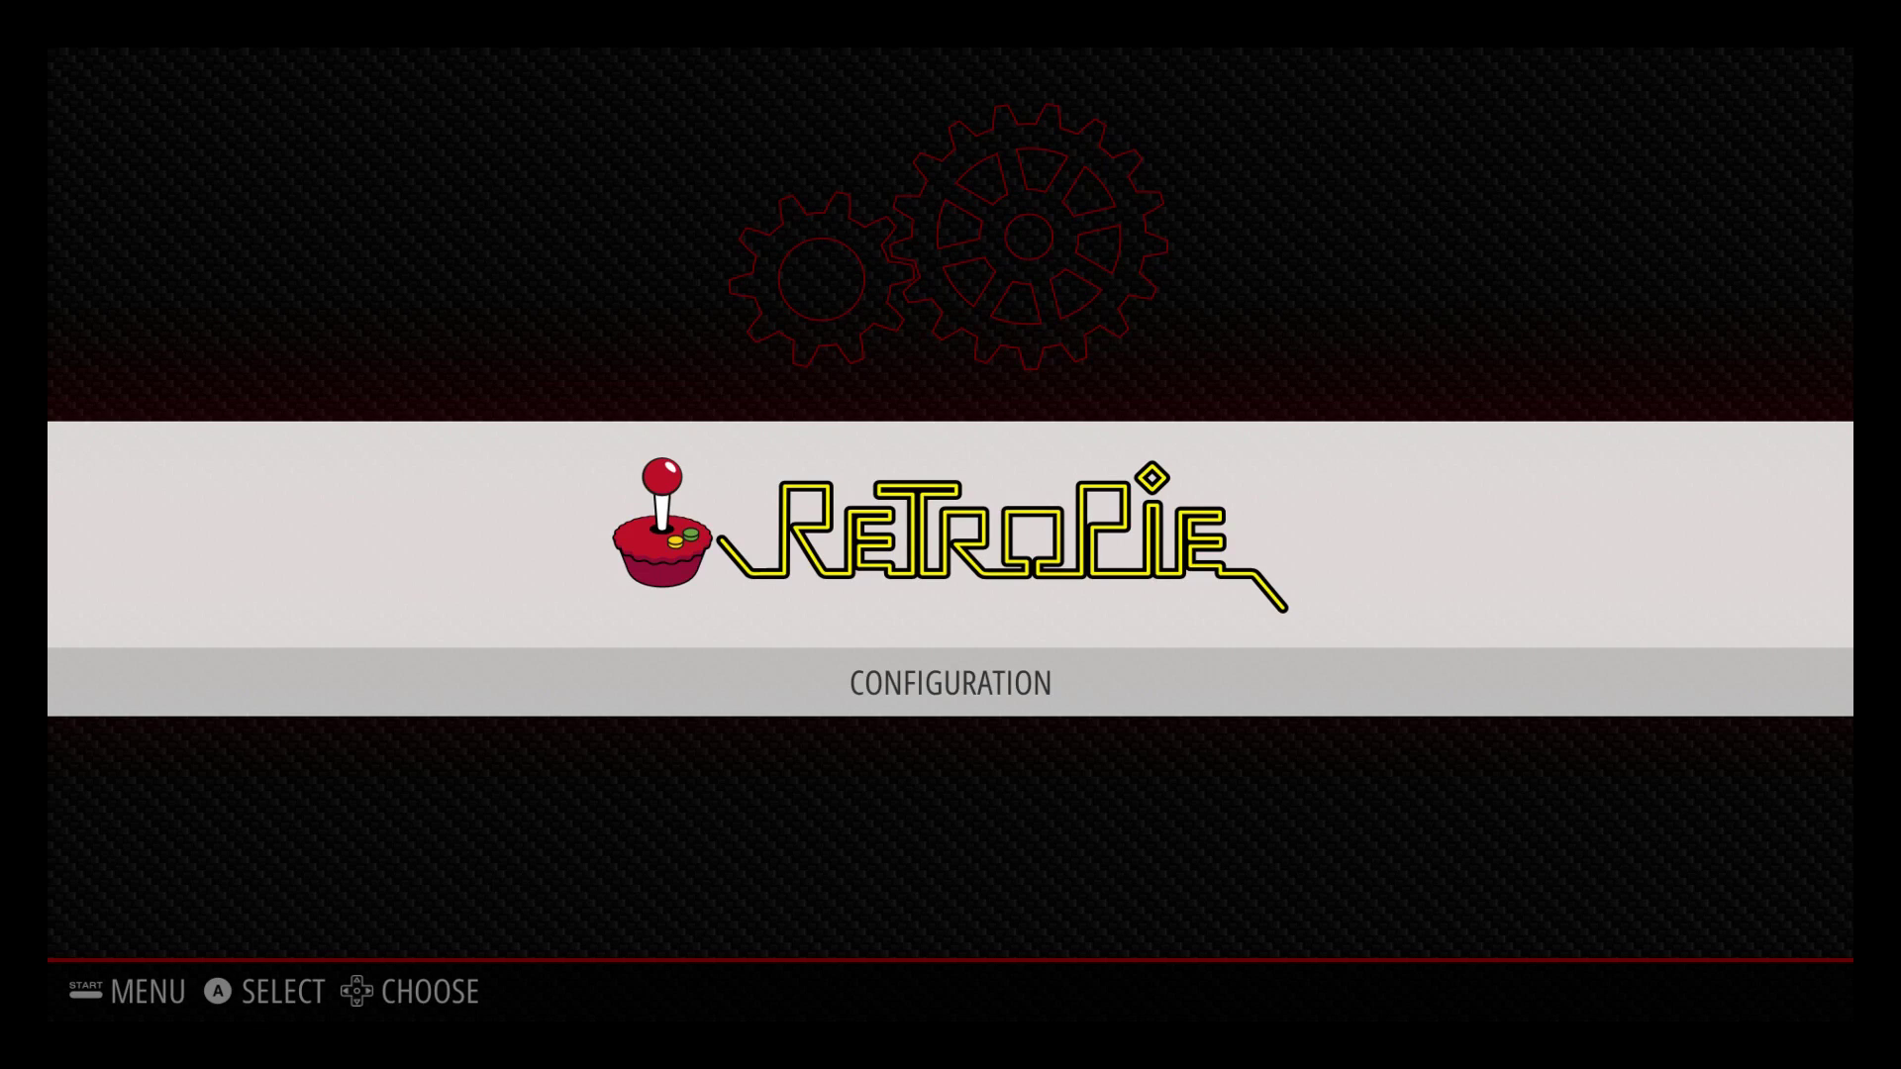
Step: Launch the WIFI tool from Configuration and highlight '1 Connect to WiFi network'
{"action": "key", "text": "Return"}
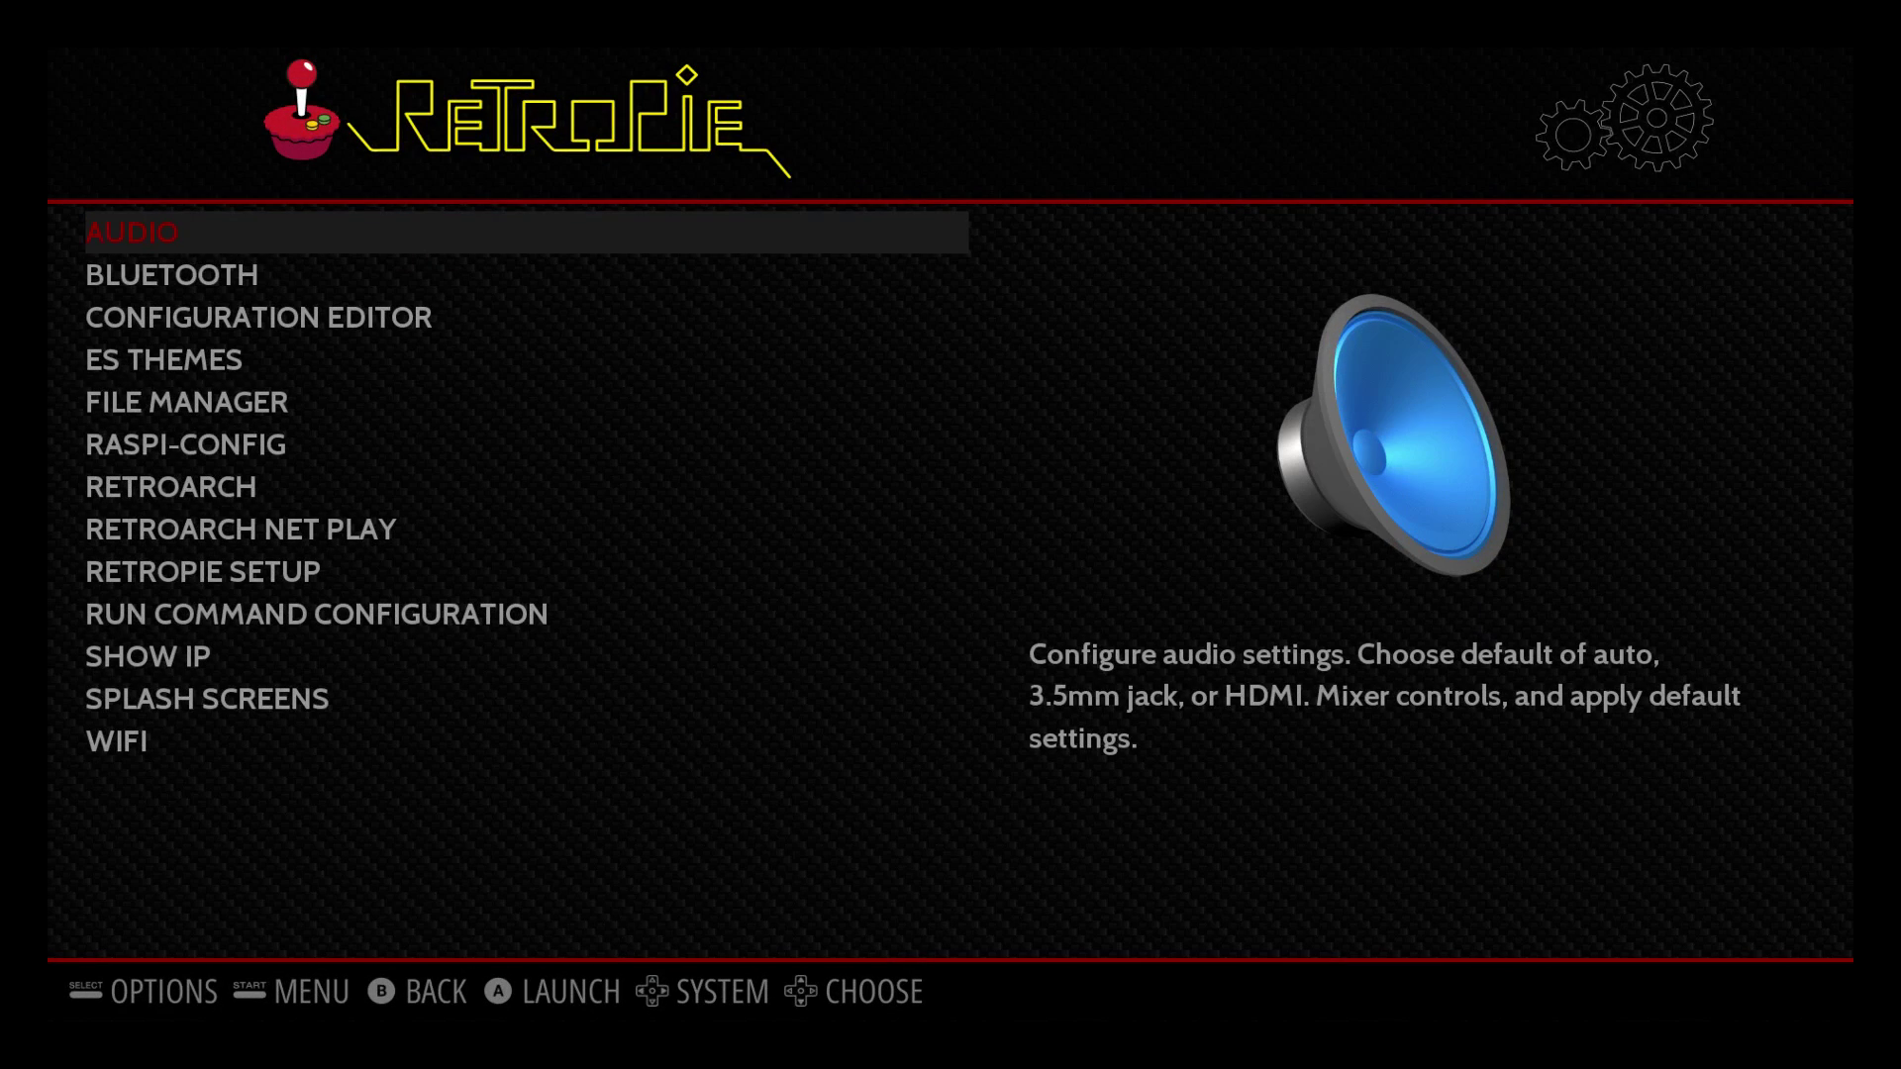
{"action": "key", "text": "Down"}
{"action": "key", "text": "Down"}
{"action": "key", "text": "Down"}
{"action": "key", "text": "Down"}
{"action": "key", "text": "Down"}
{"action": "key", "text": "Down"}
{"action": "key", "text": "Down"}
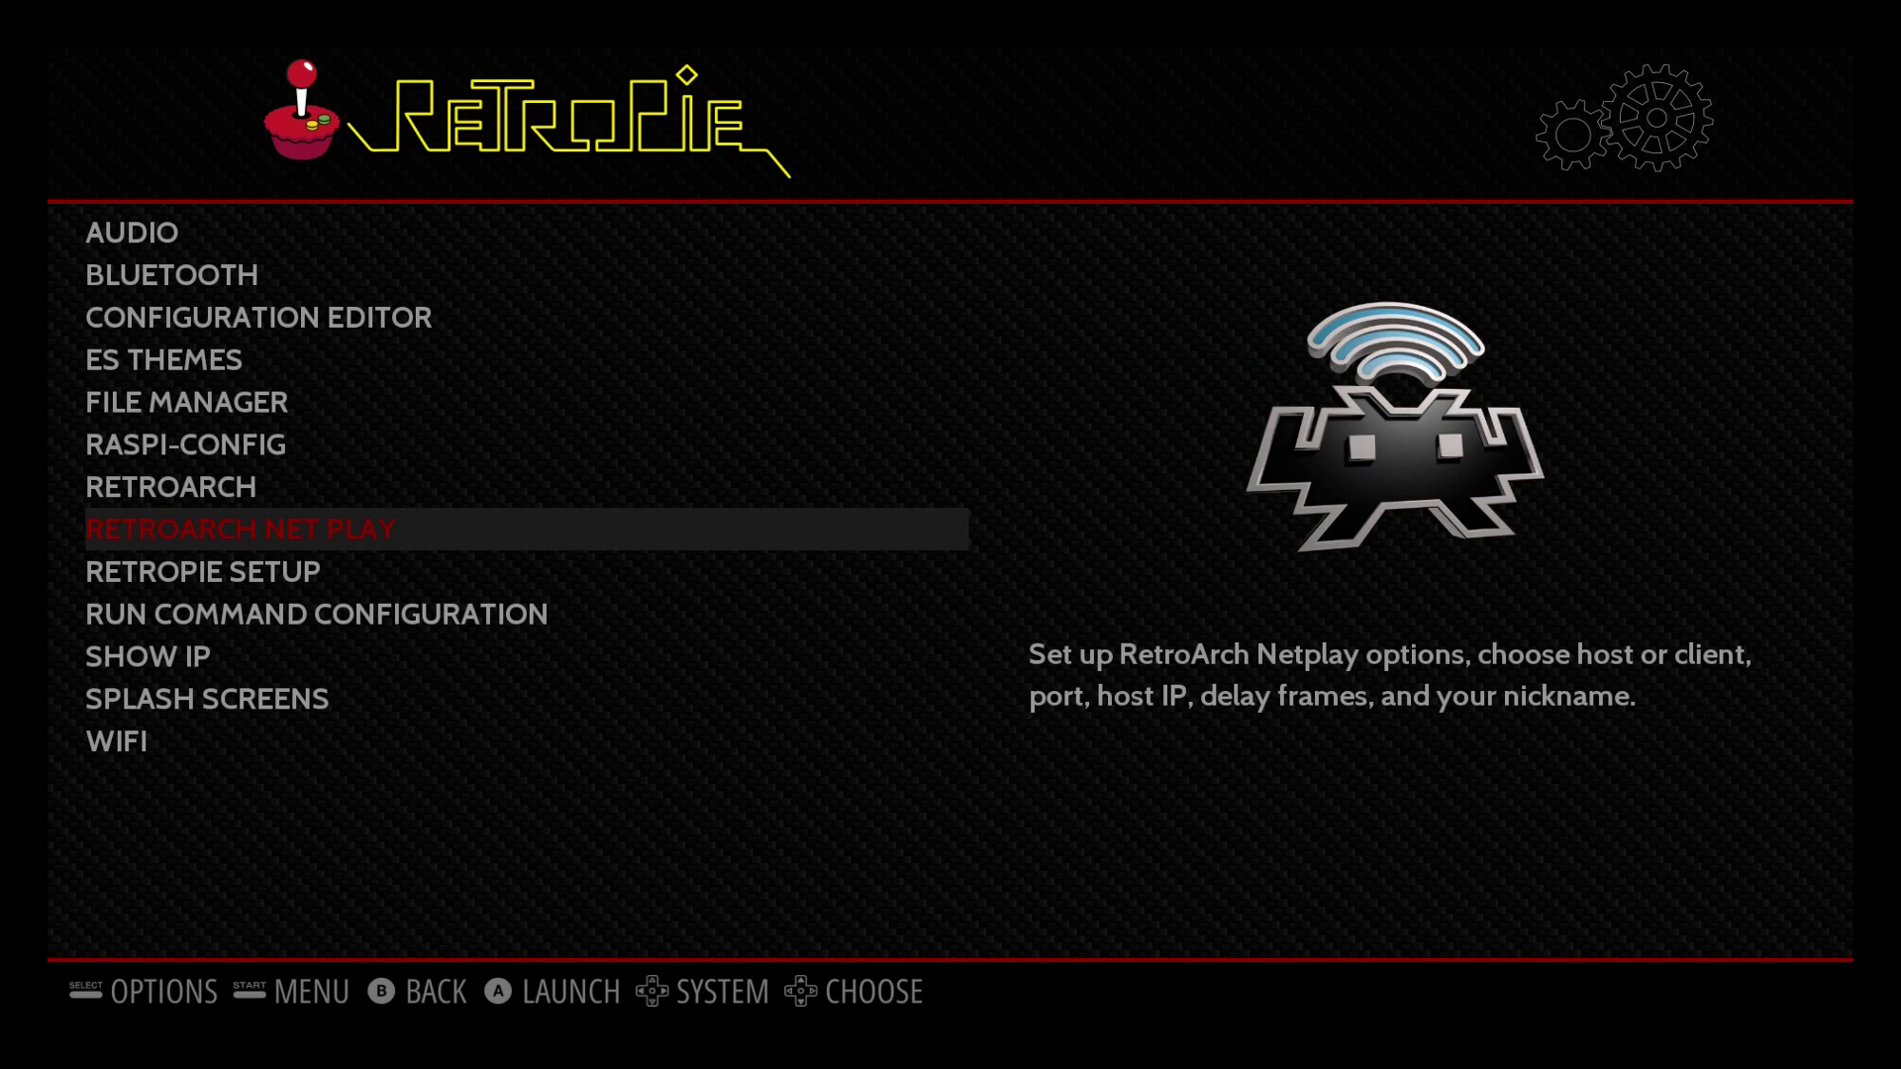
{"action": "key", "text": "Down"}
{"action": "key", "text": "Down"}
{"action": "key", "text": "Down"}
{"action": "key", "text": "Down"}
{"action": "key", "text": "Down"}
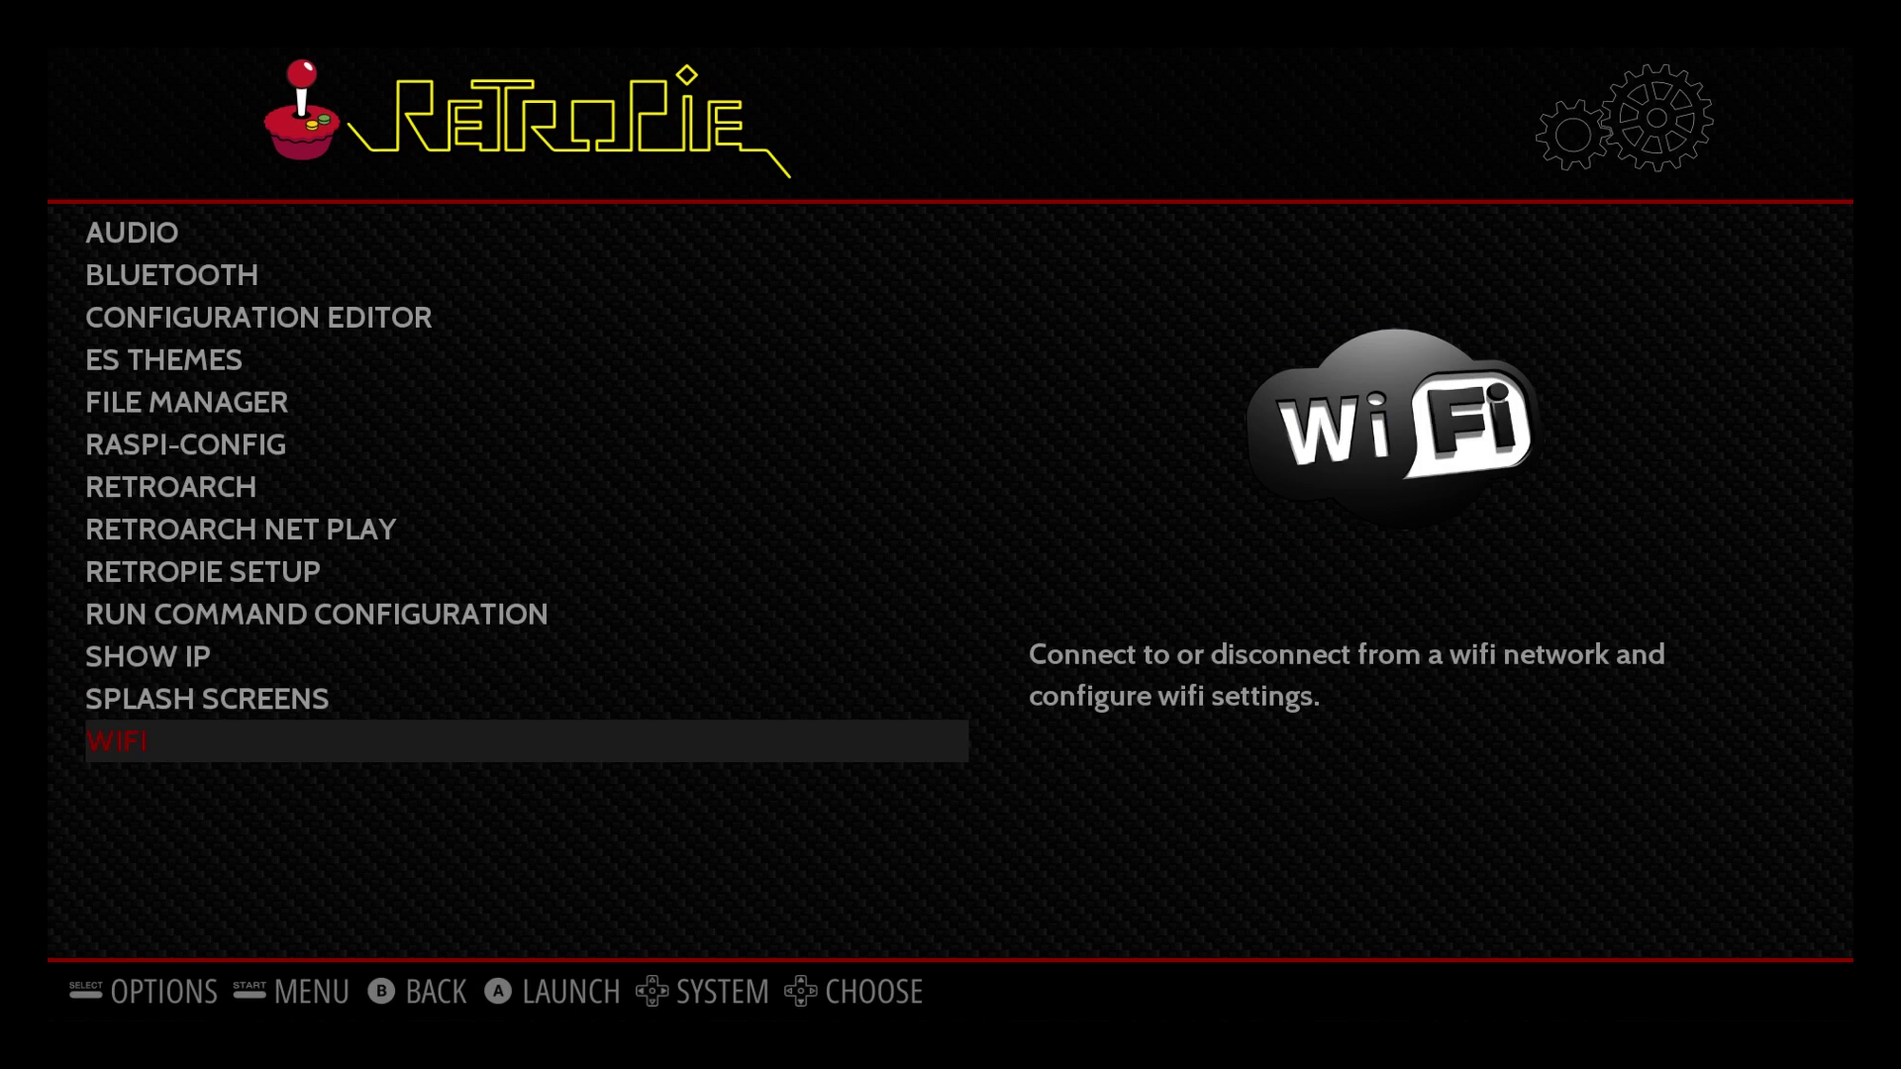
{"action": "key", "text": "Return"}
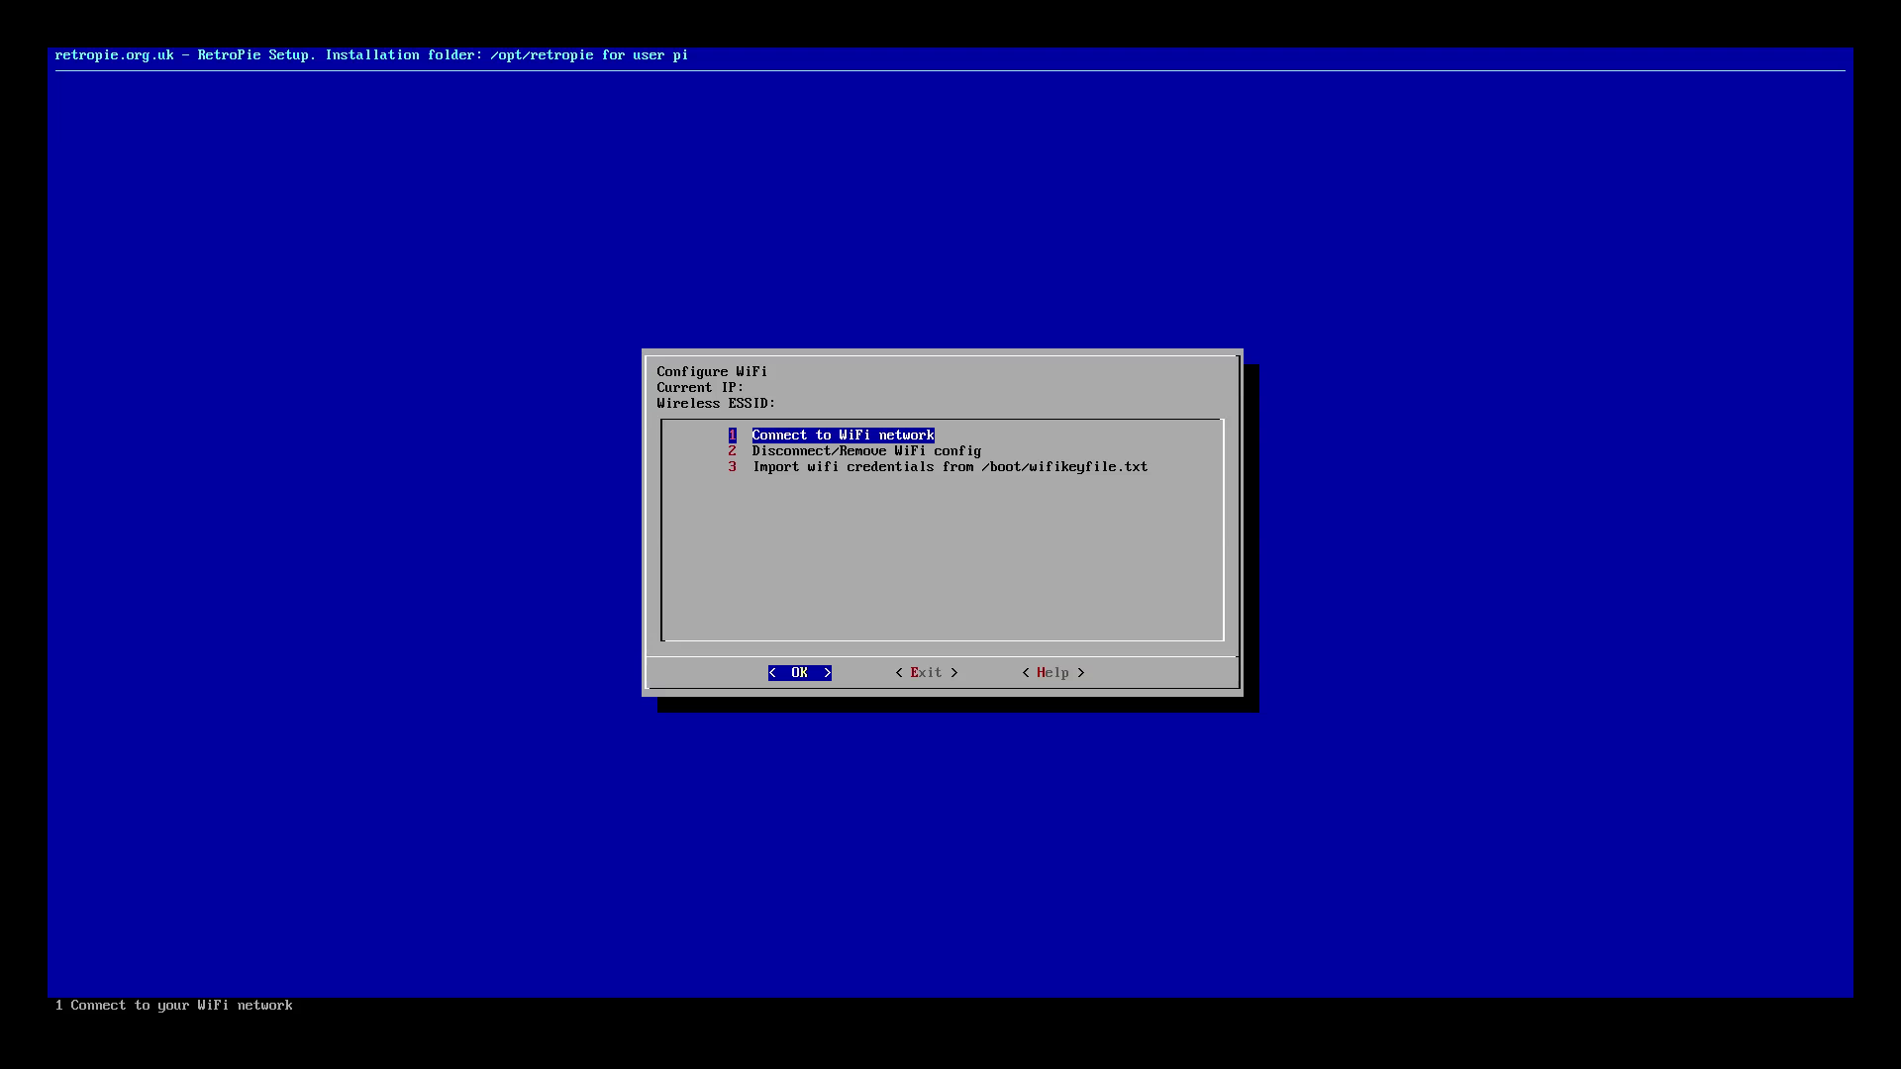
{"action": "key", "text": "Down"}
{"action": "key", "text": "Down"}
{"action": "key", "text": "Up"}
{"action": "key", "text": "Up"}
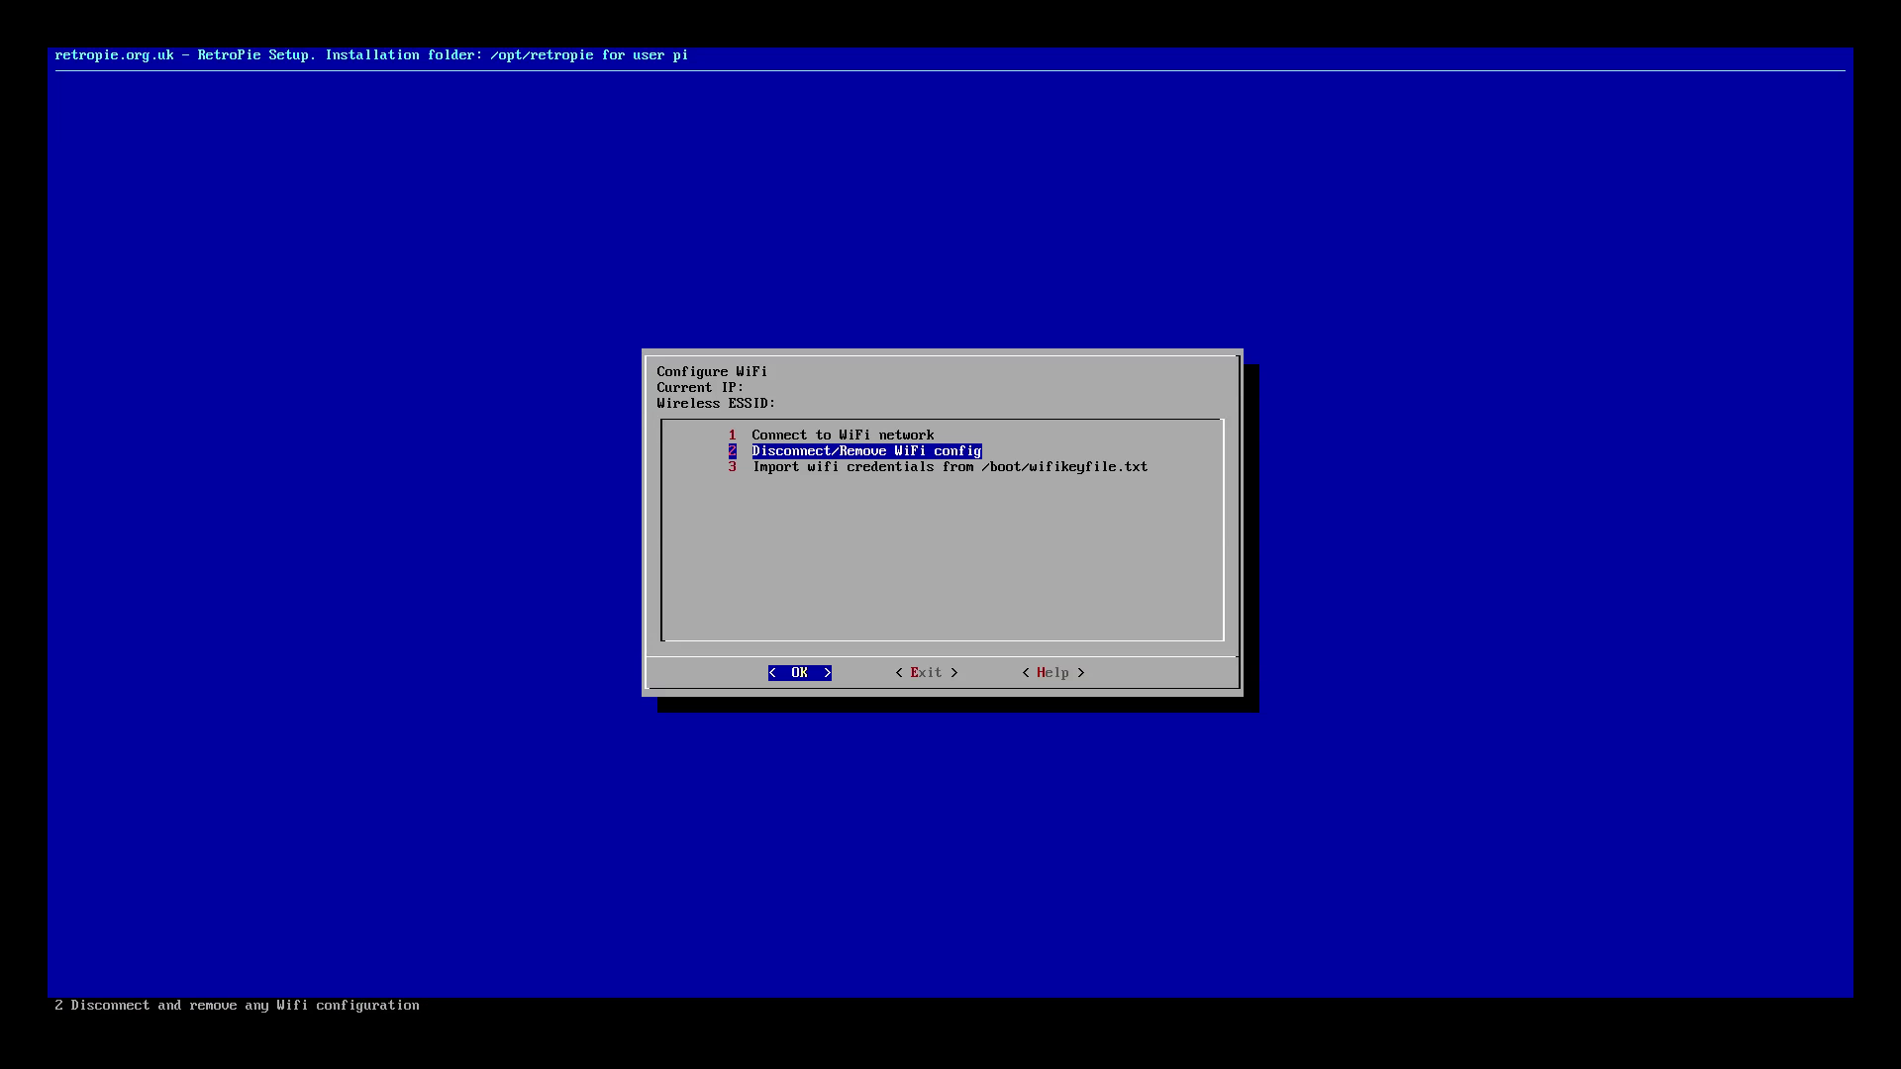
{"action": "key", "text": "Down"}
{"action": "key", "text": "Down"}
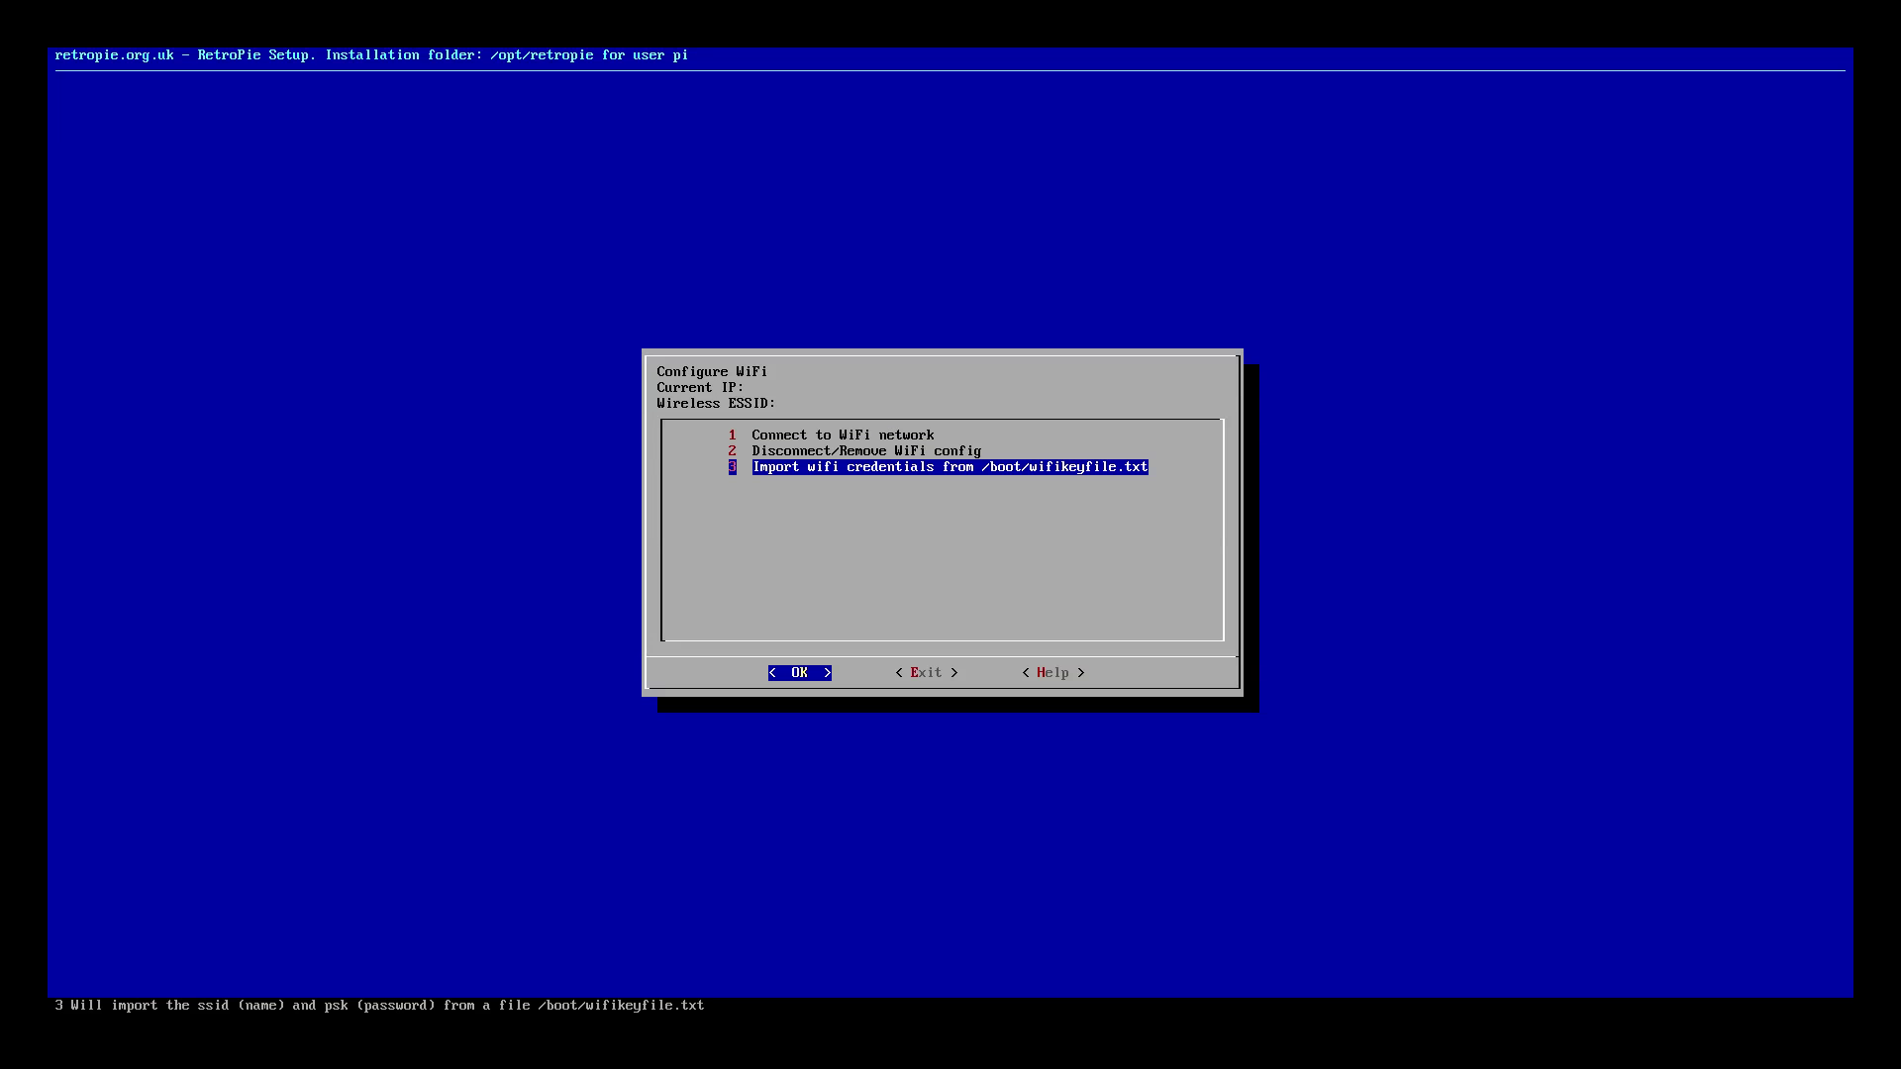
{"action": "key", "text": "Up"}
{"action": "key", "text": "Up"}
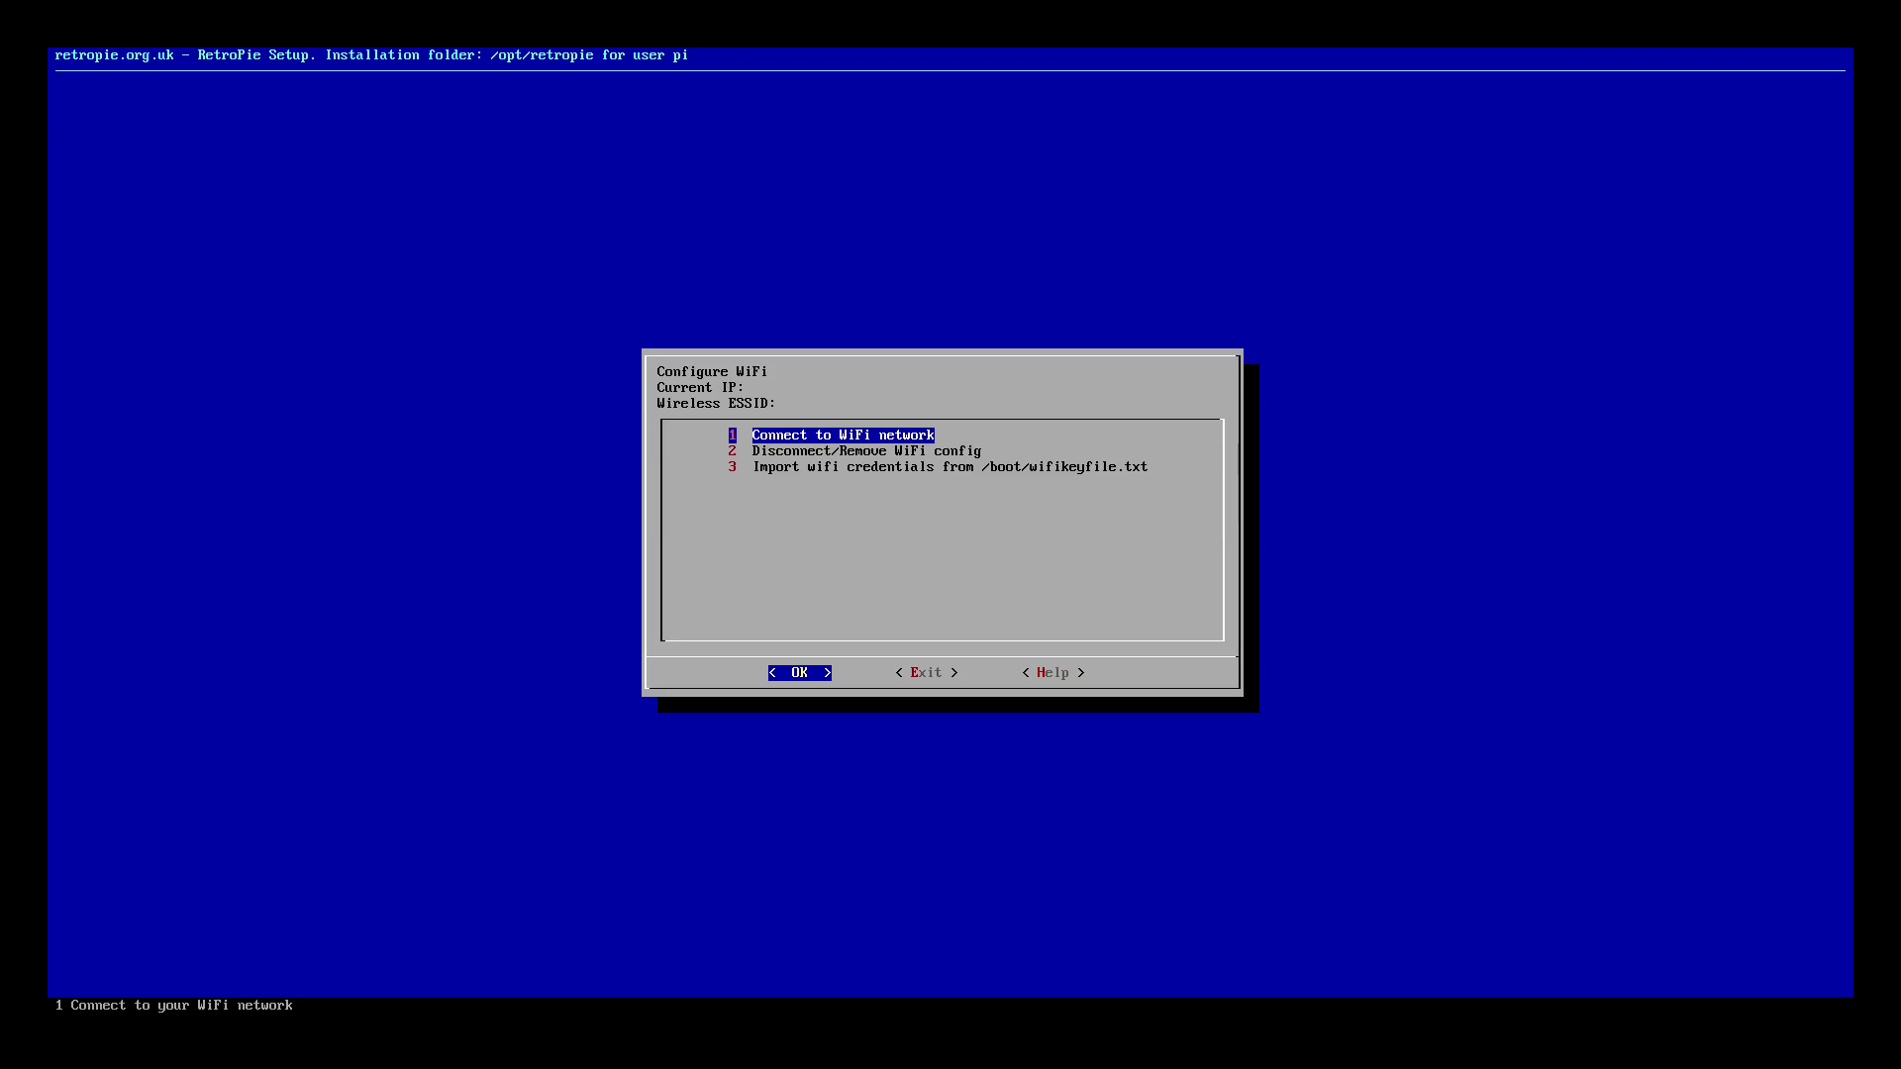
Step: Connect to the TRENDnet652 network with its password, getting IP 192.168.10.144
{"action": "key", "text": "Return"}
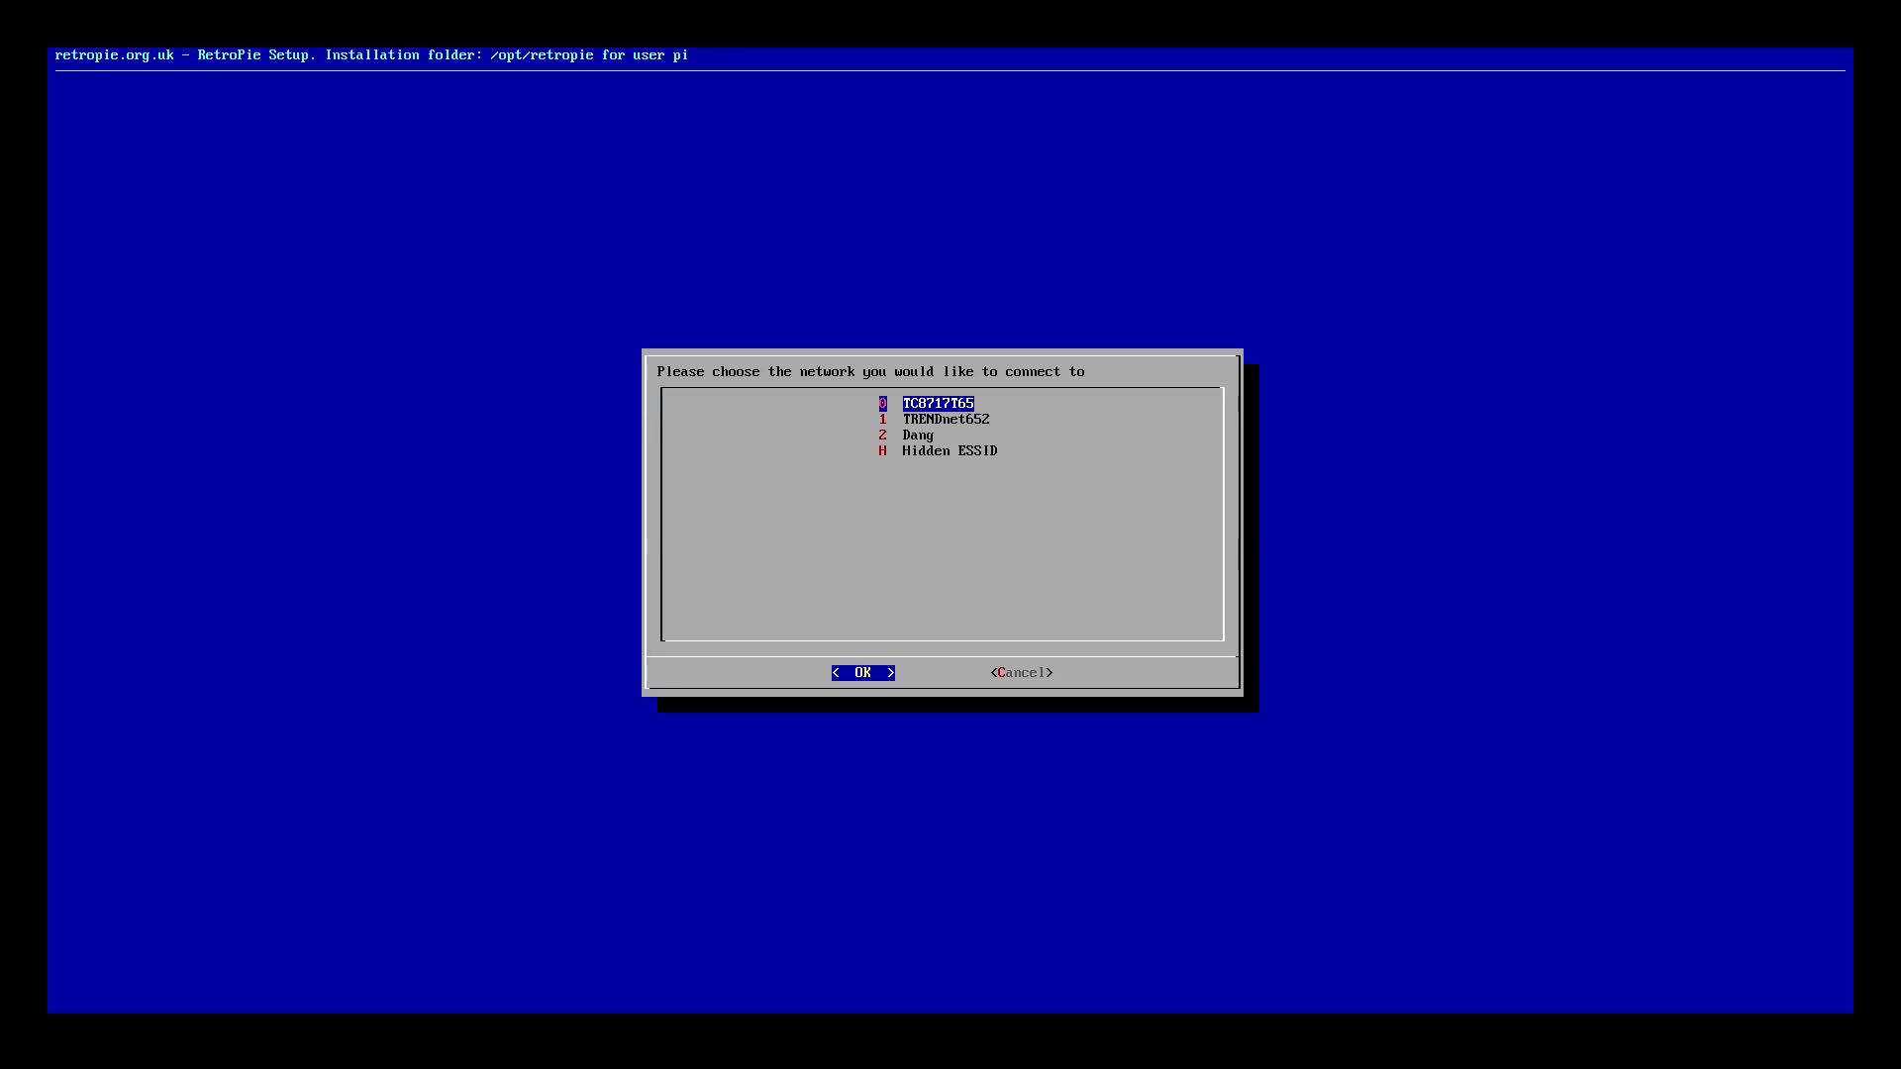
{"action": "key", "text": "Down"}
{"action": "key", "text": "Return"}
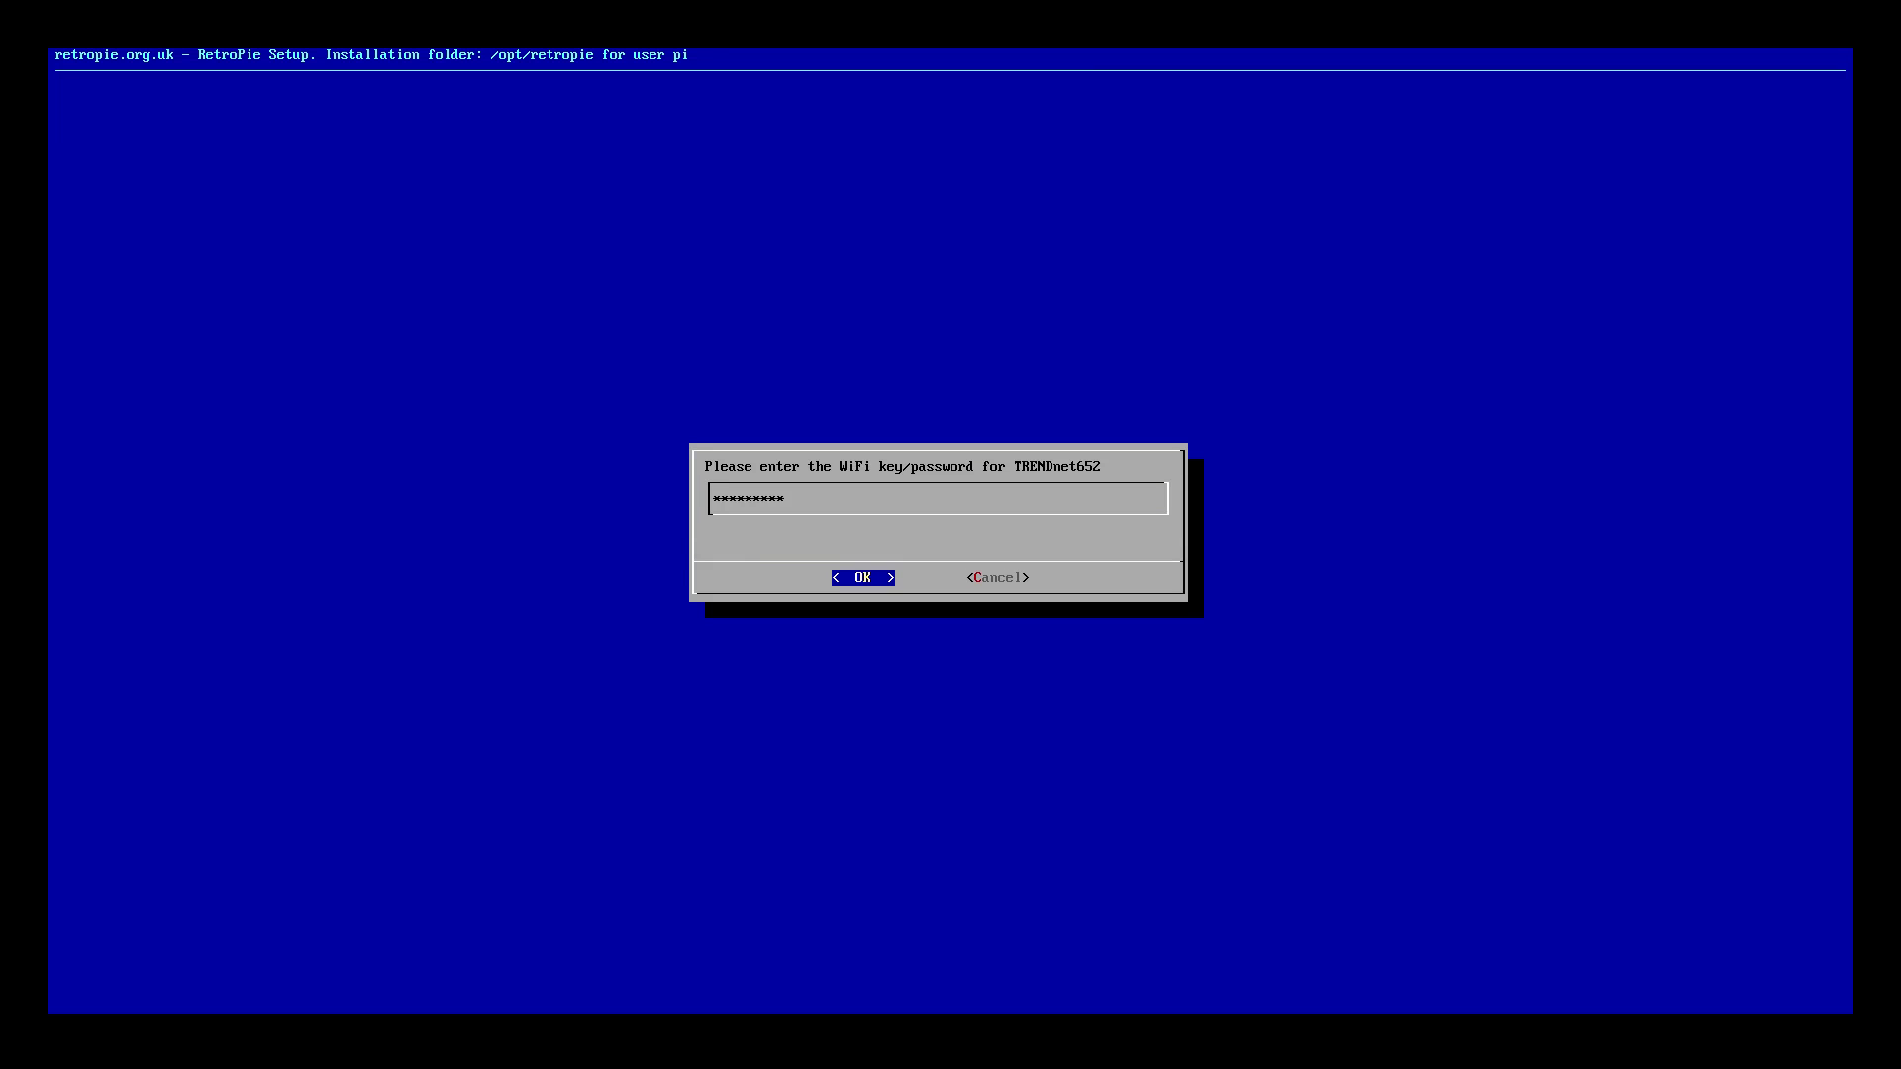
{"action": "key", "text": "Return"}
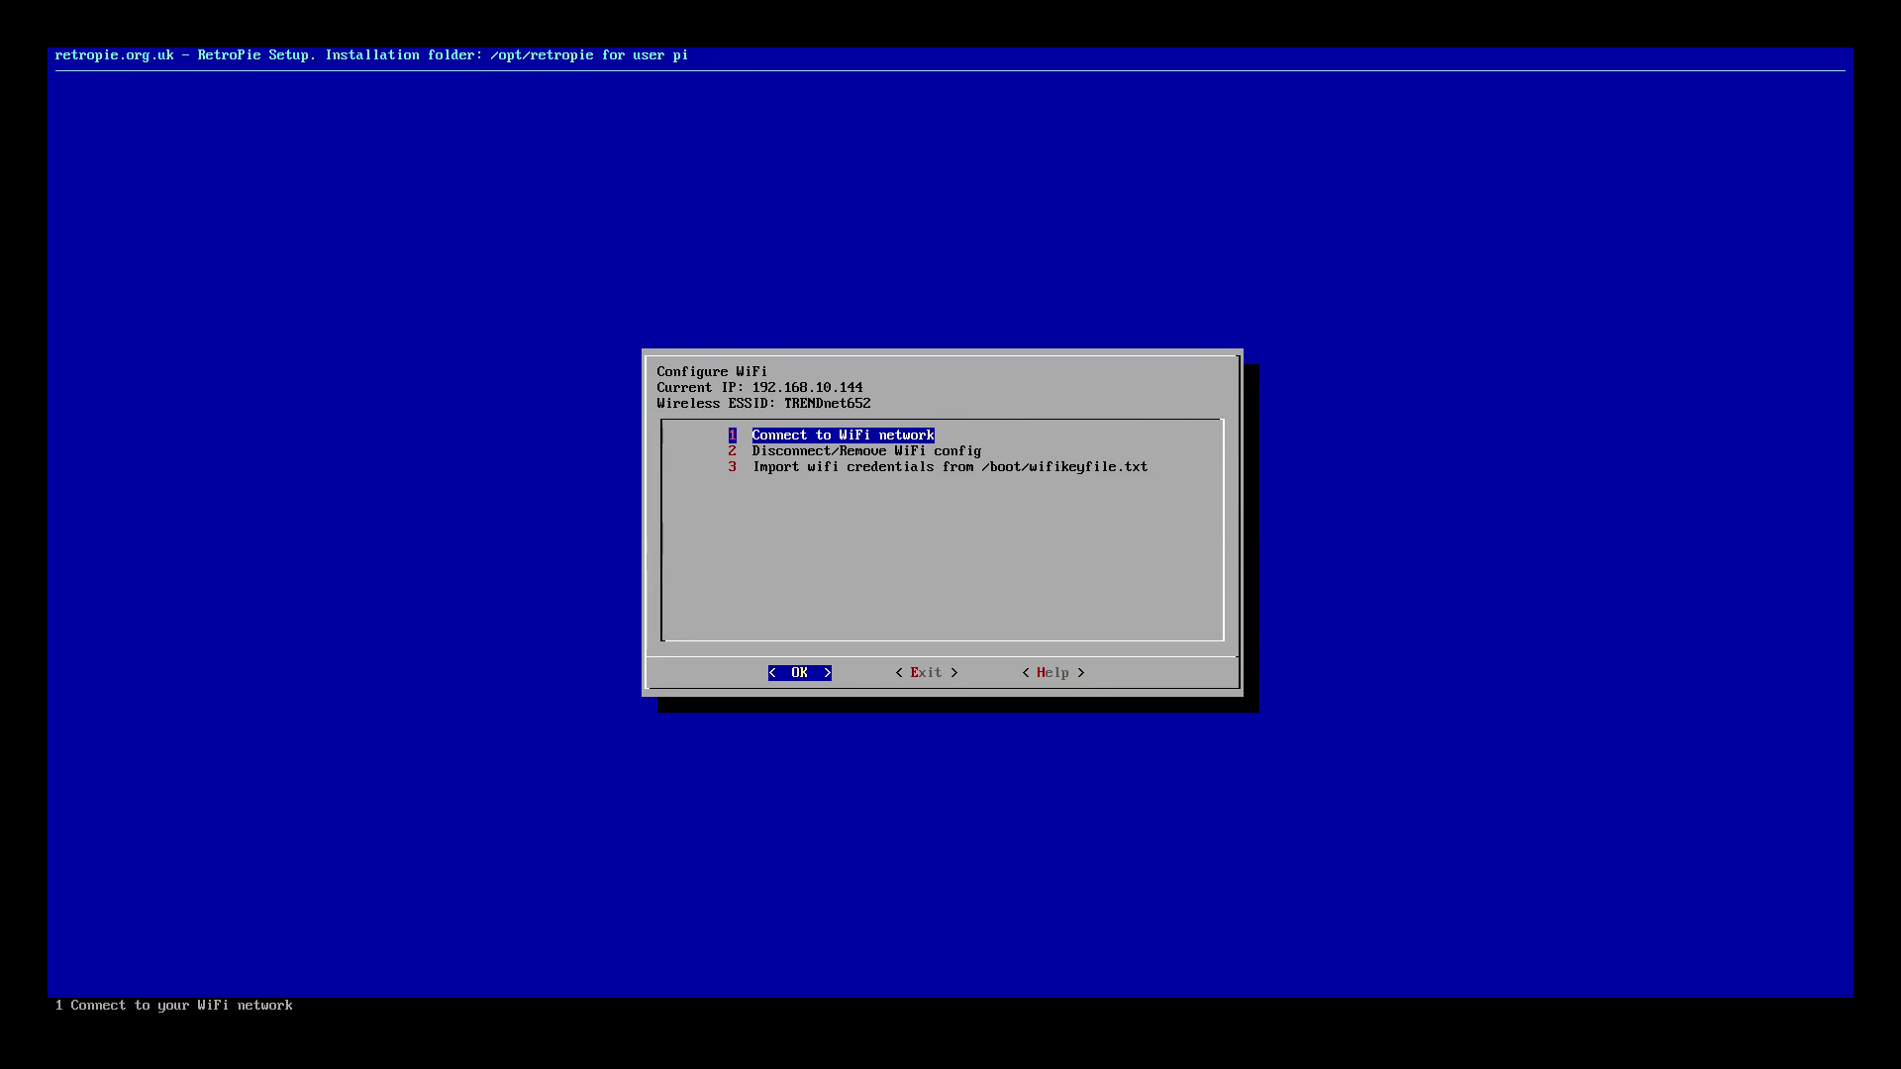
Step: Move focus to Exit to leave the WiFi settings
{"action": "key", "text": "Right"}
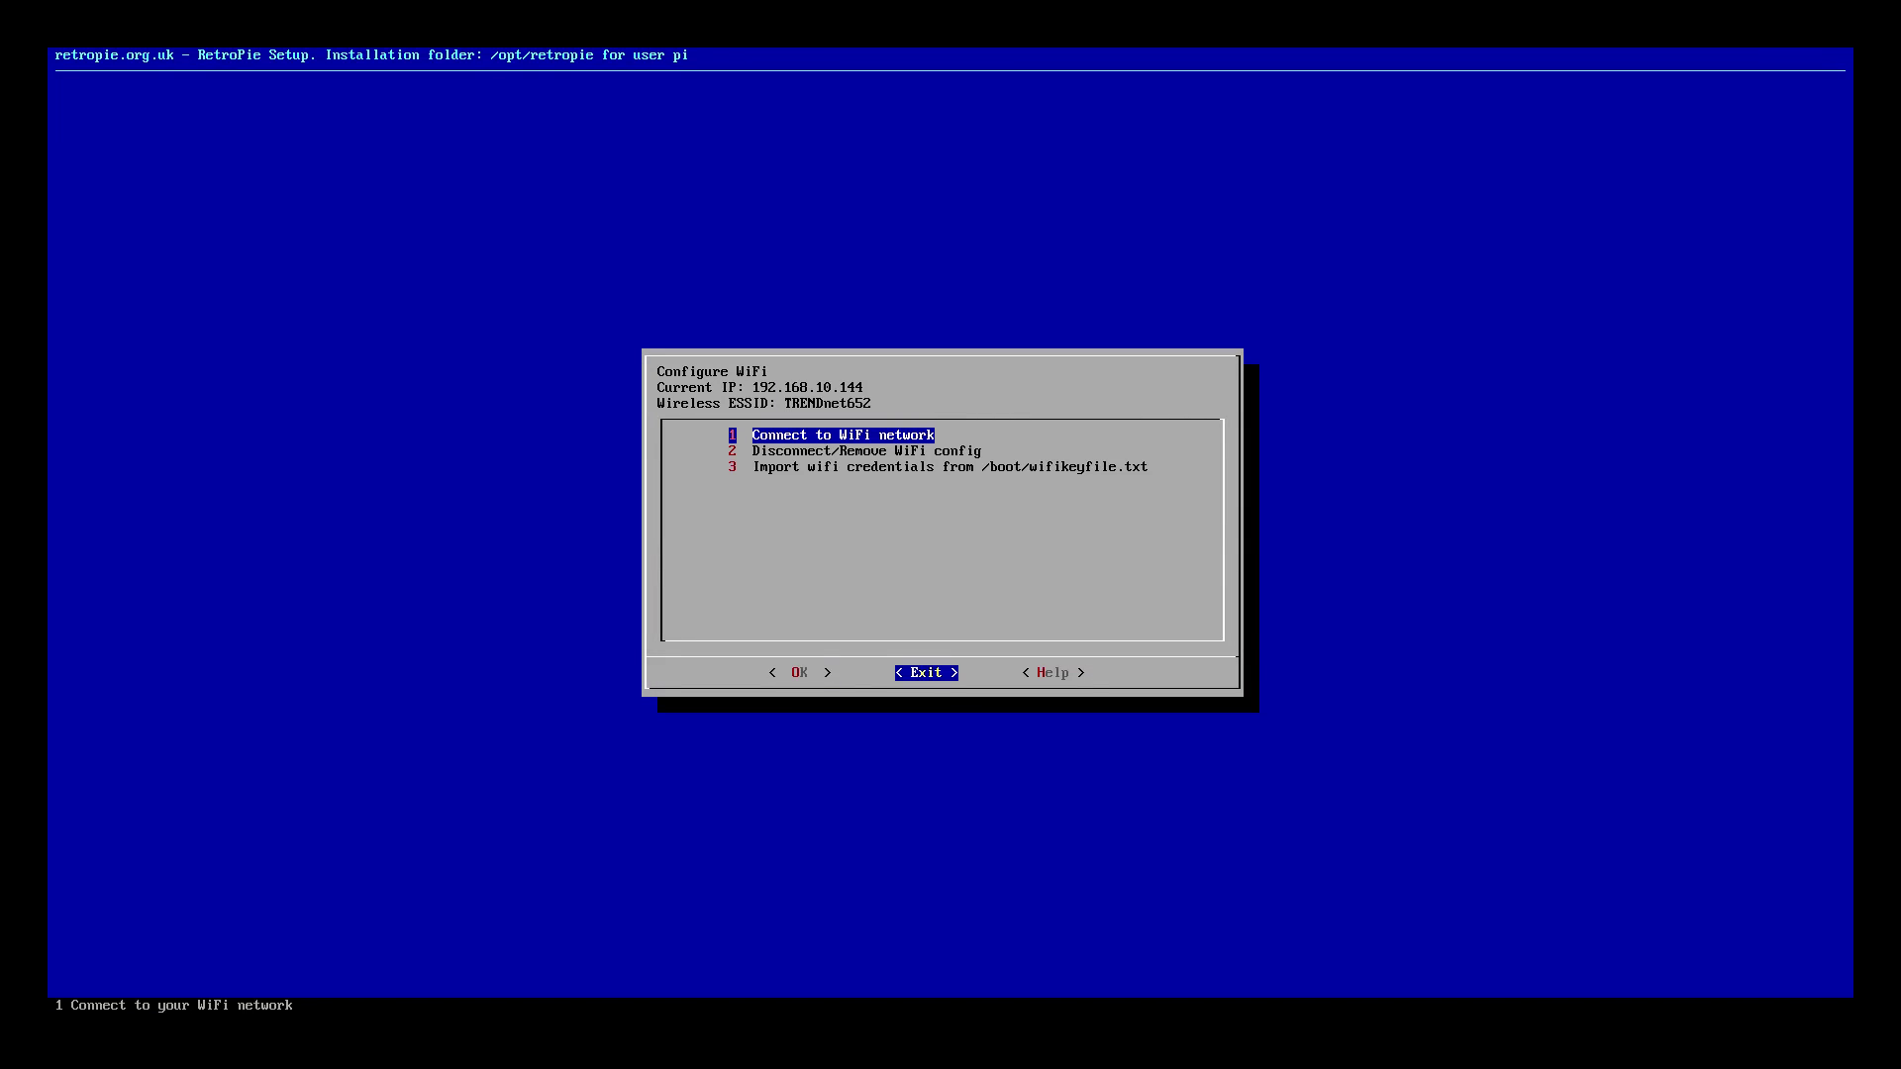
{"action": "key", "text": "Left"}
{"action": "key", "text": "Right"}
{"action": "key", "text": "Left"}
{"action": "key", "text": "Right"}
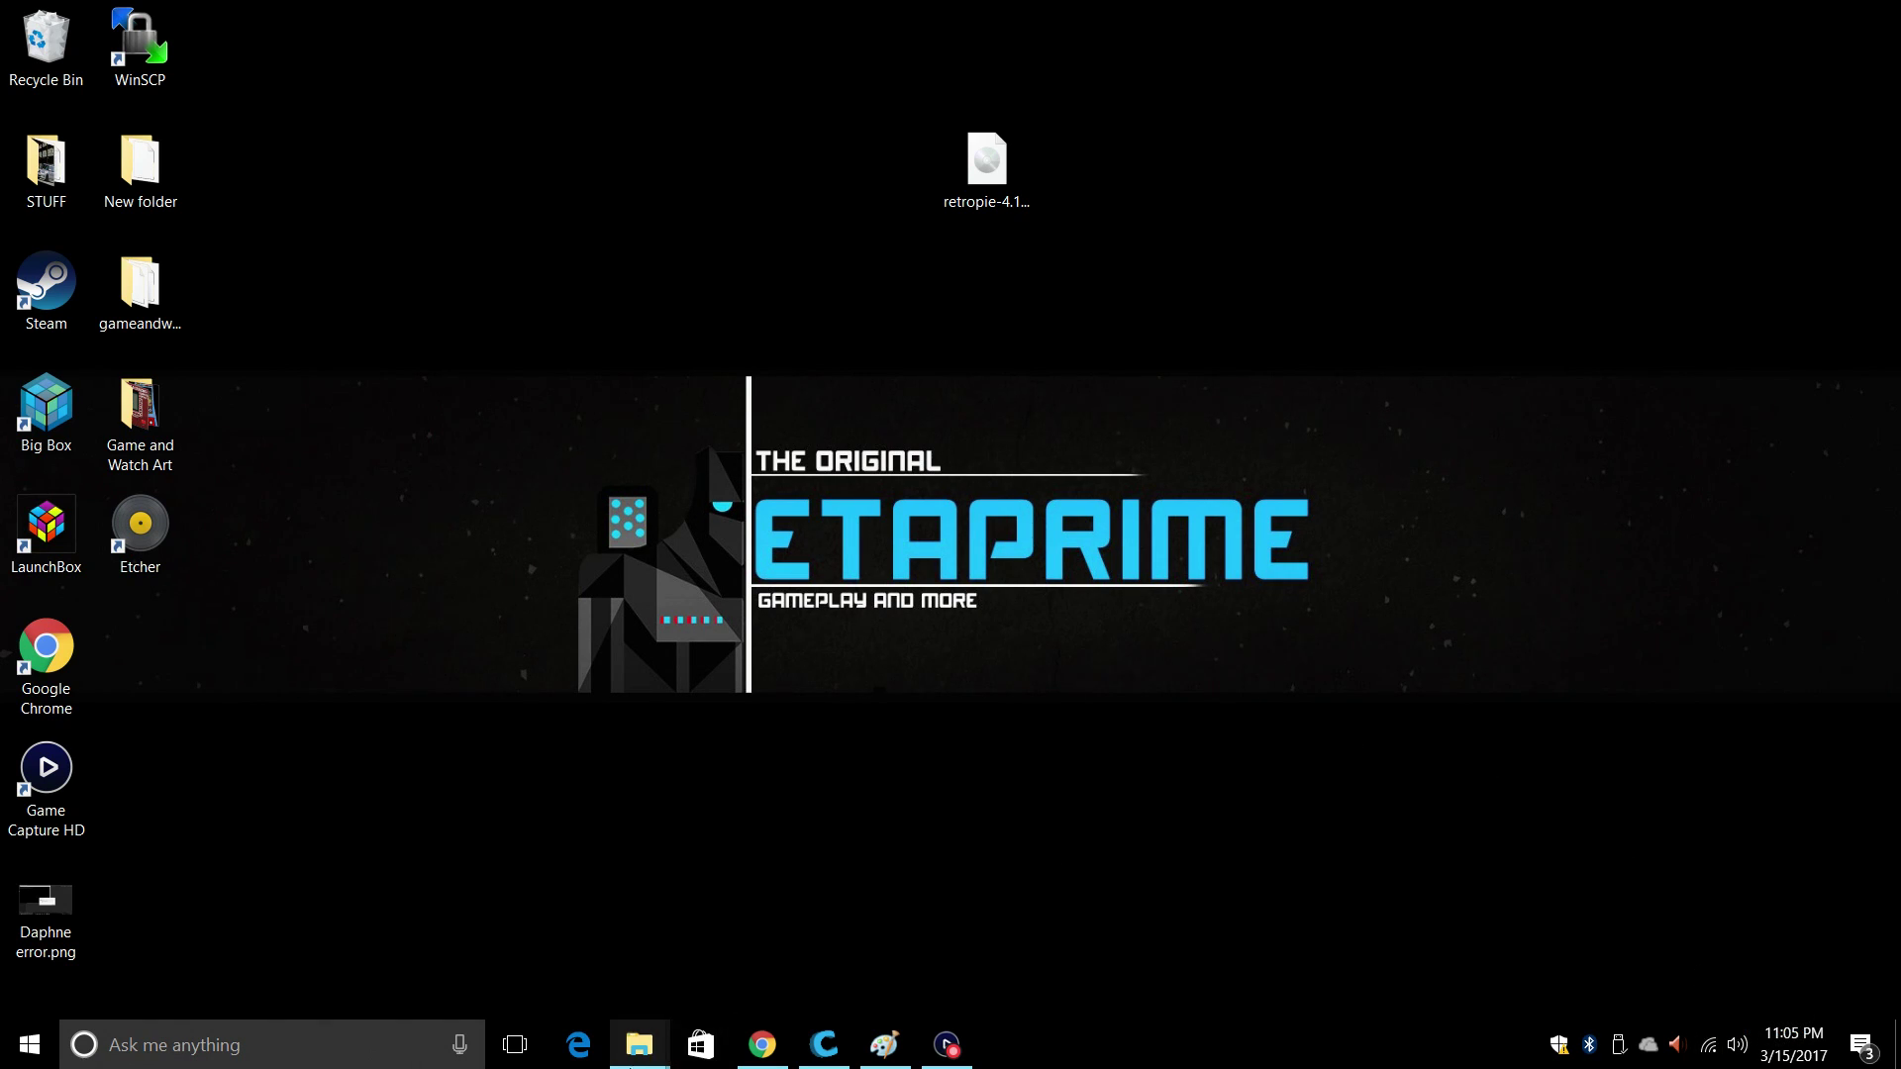
{"action": "mouse_move", "coordinate": [639, 1045]}
{"action": "left_click", "coordinate": [529, 982]}
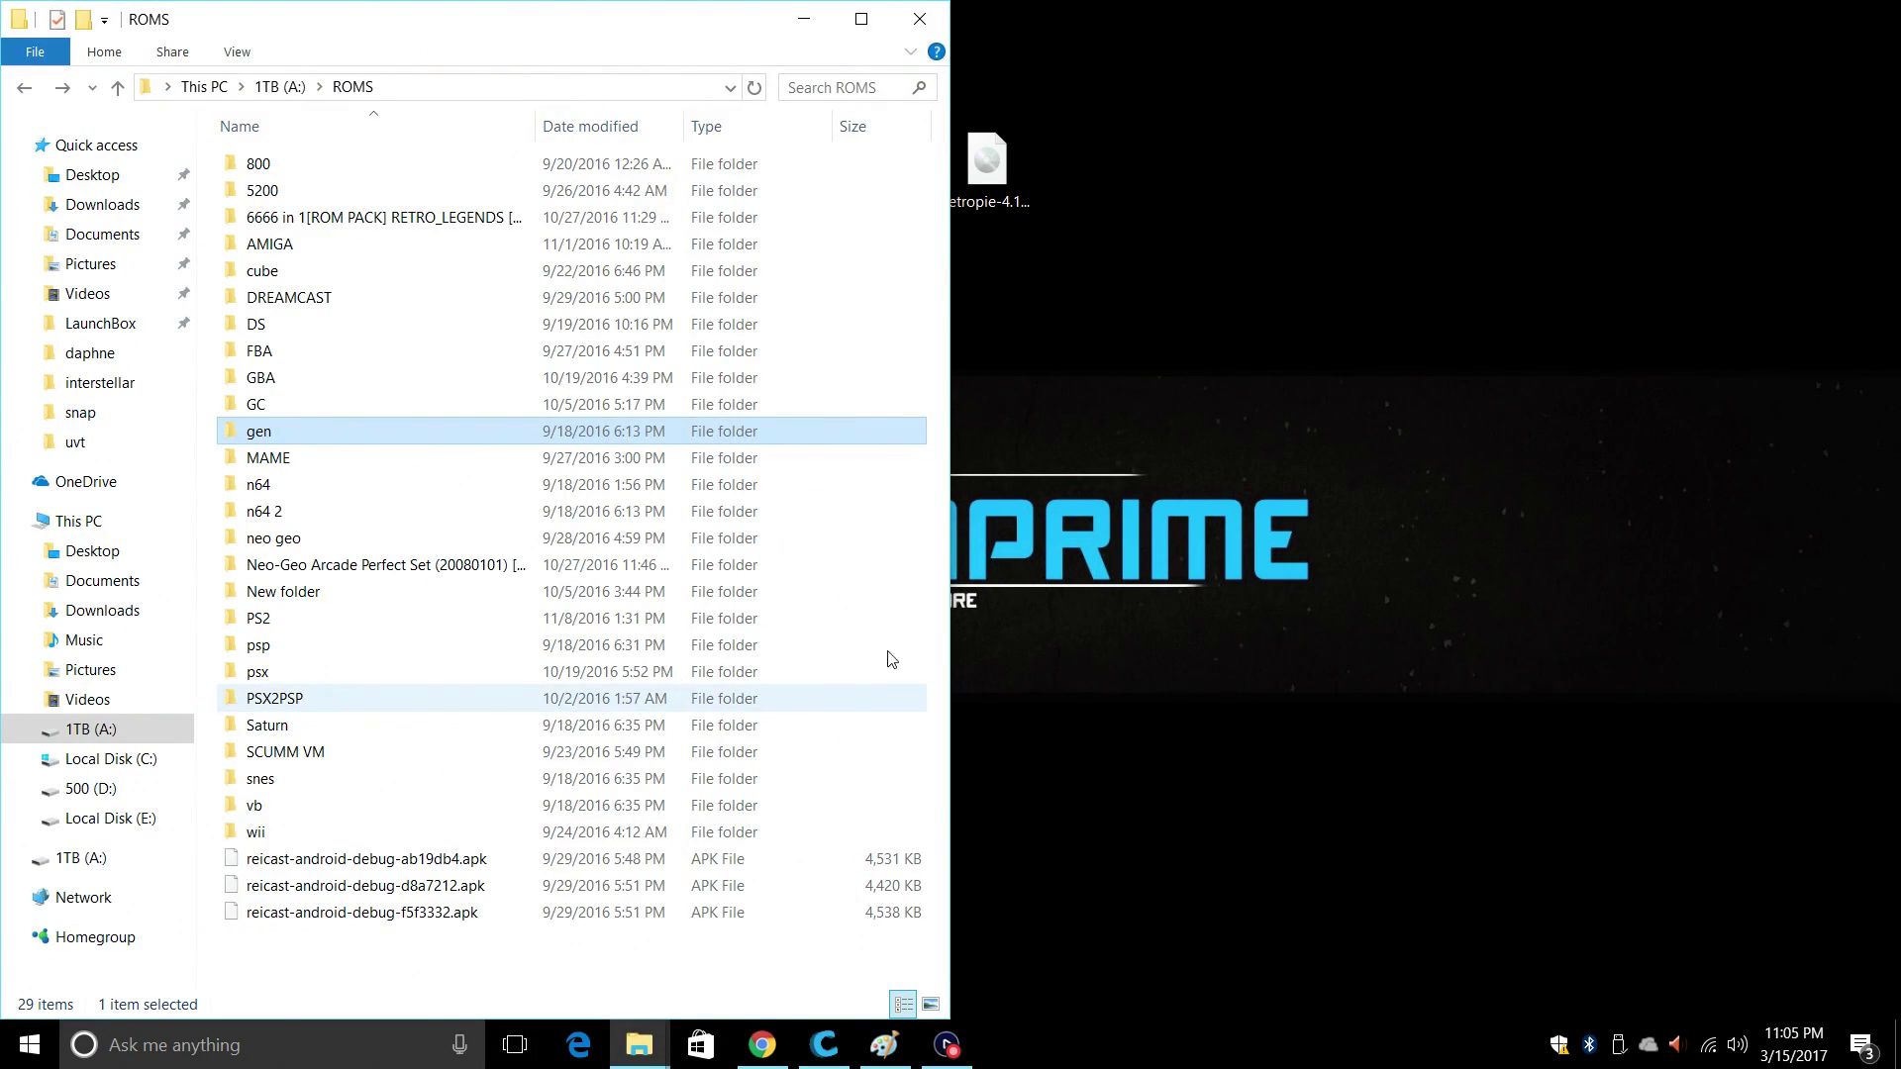
{"action": "left_click", "coordinate": [1327, 349]}
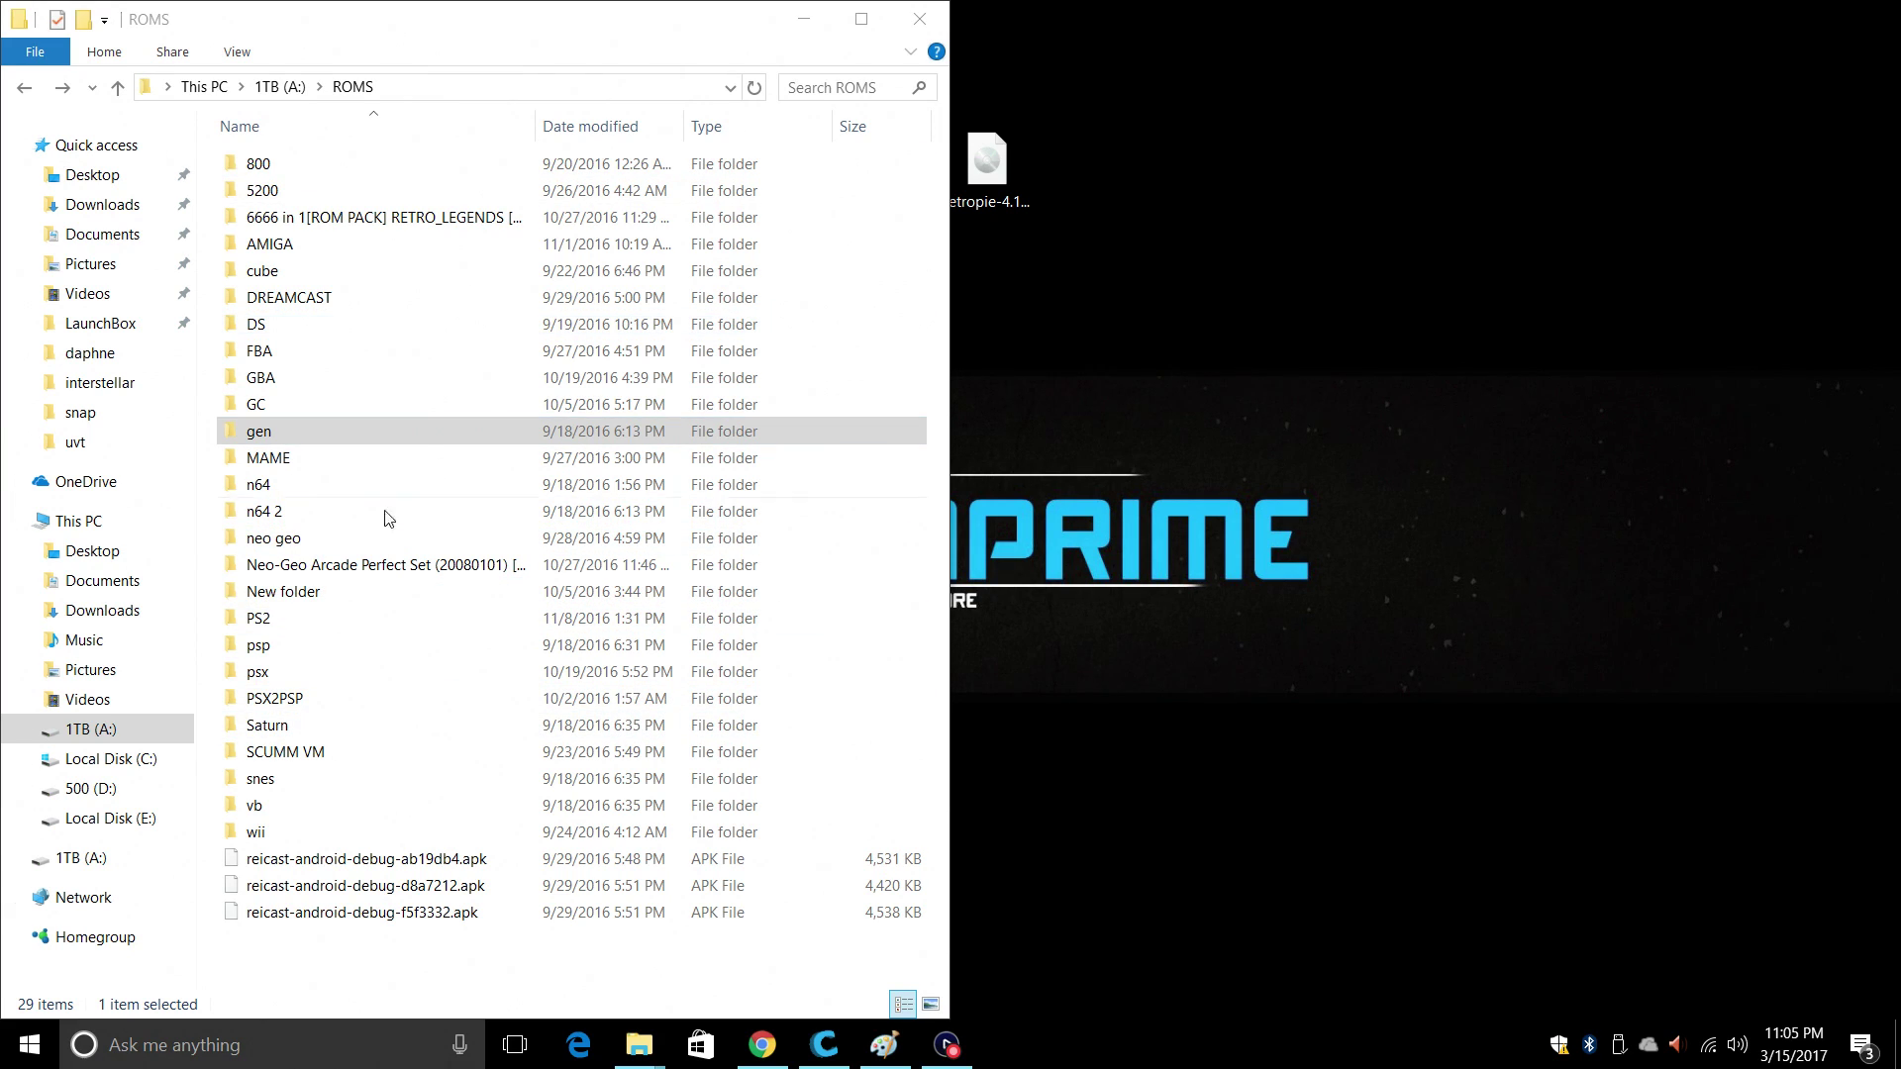
{"action": "left_click", "coordinate": [289, 426]}
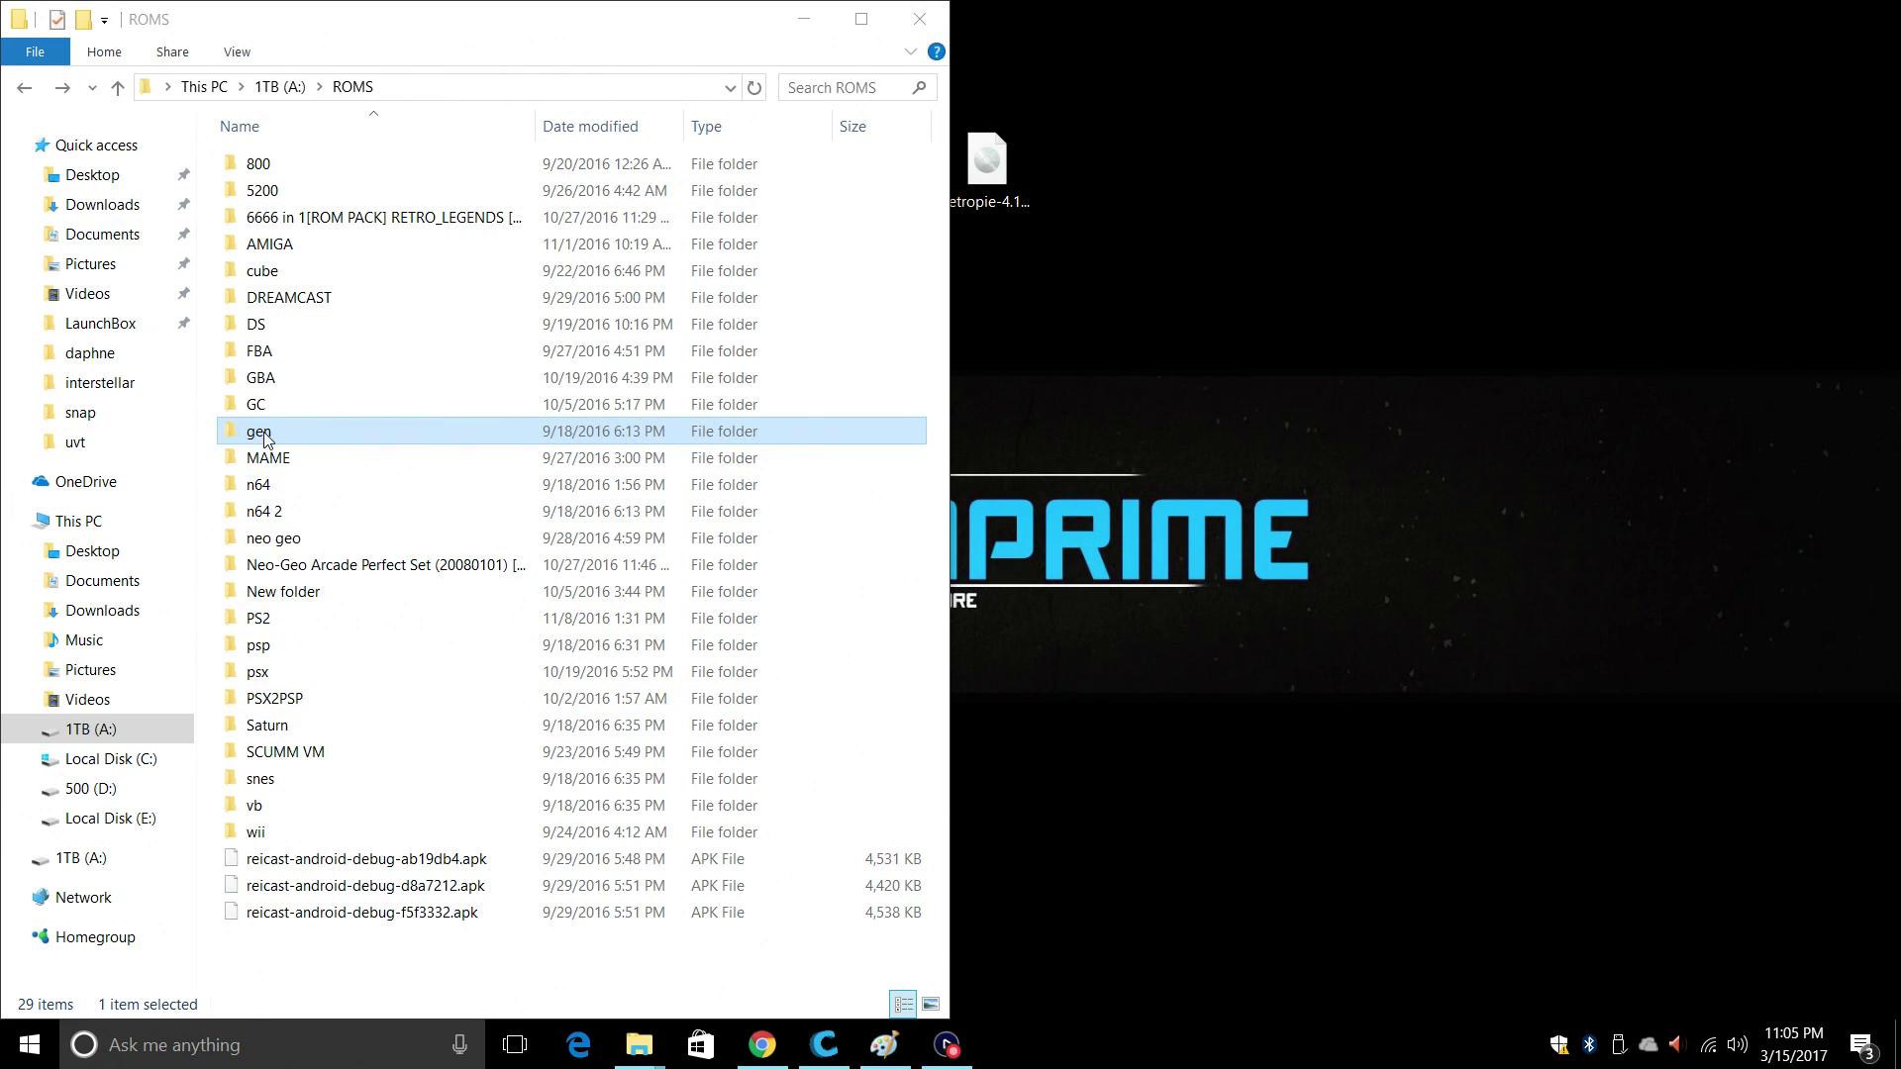
{"action": "double_click", "coordinate": [265, 436]}
{"action": "left_click", "coordinate": [25, 89]}
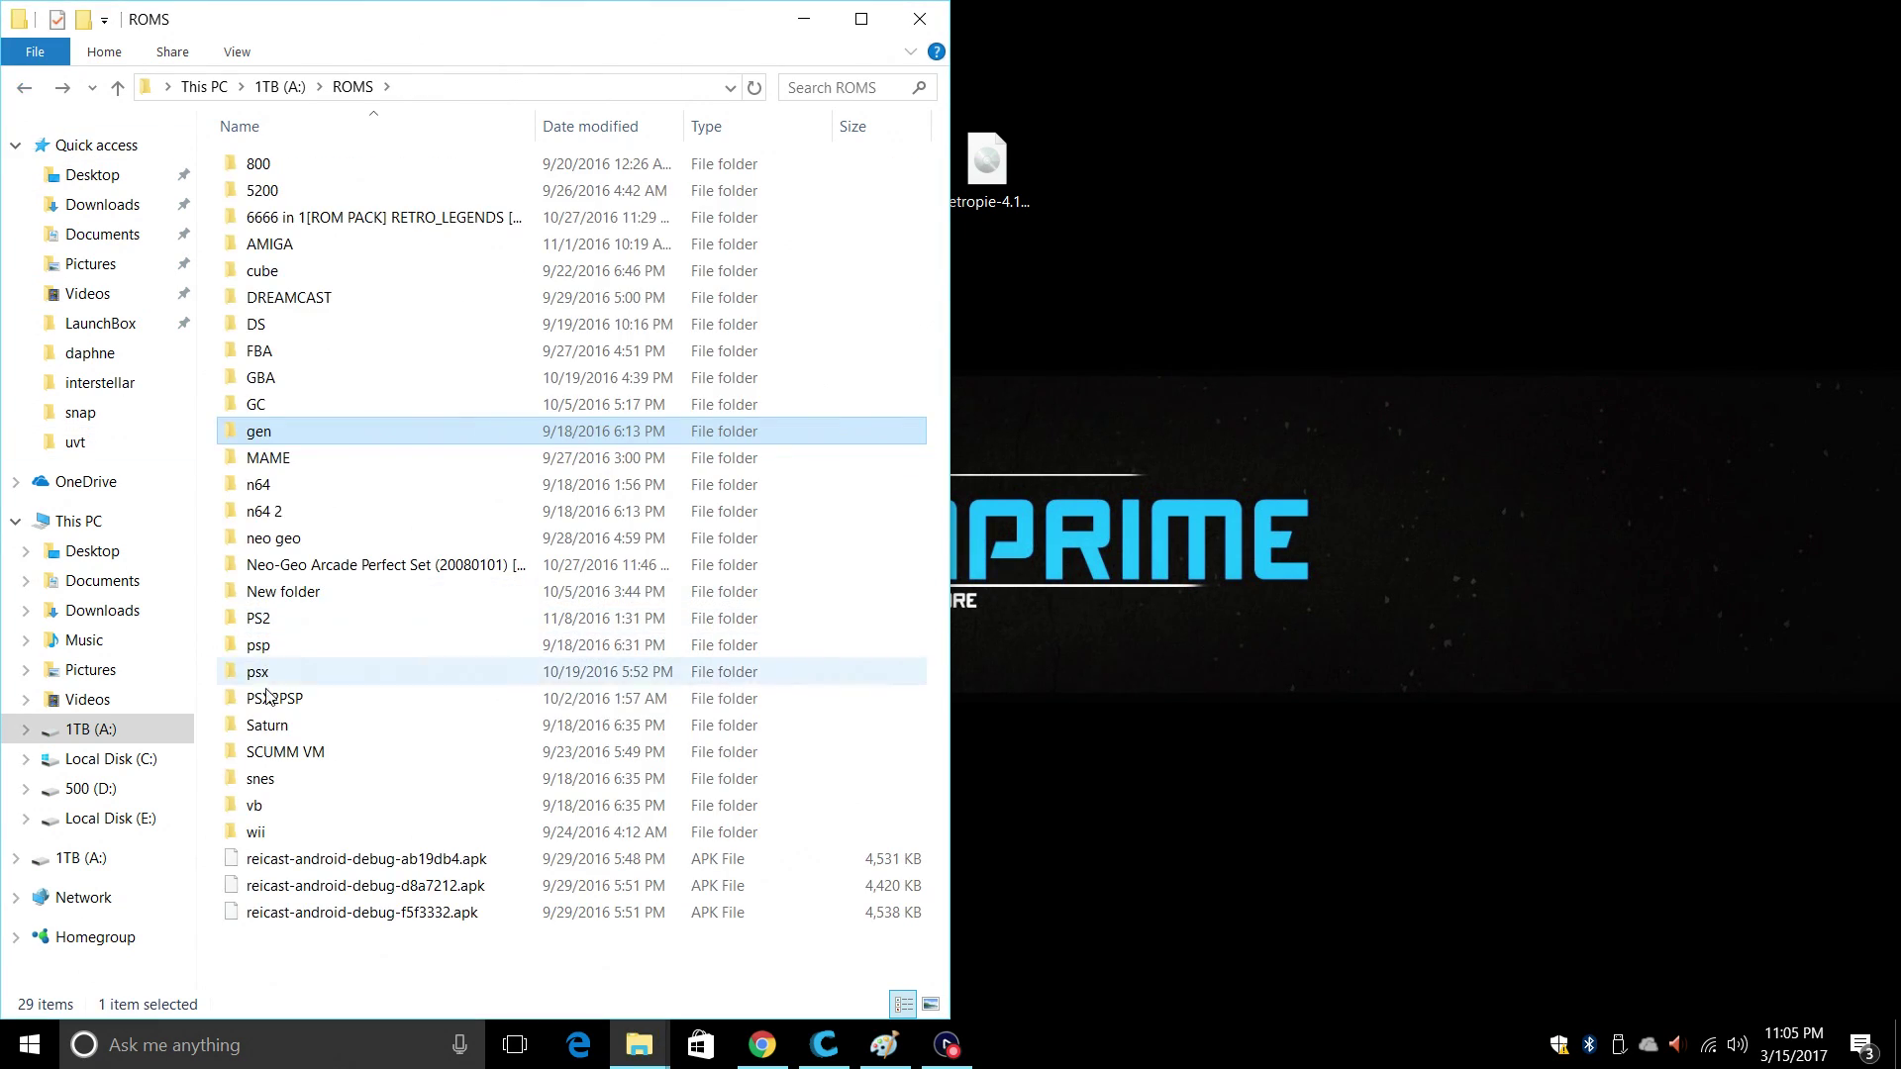
{"action": "double_click", "coordinate": [276, 770]}
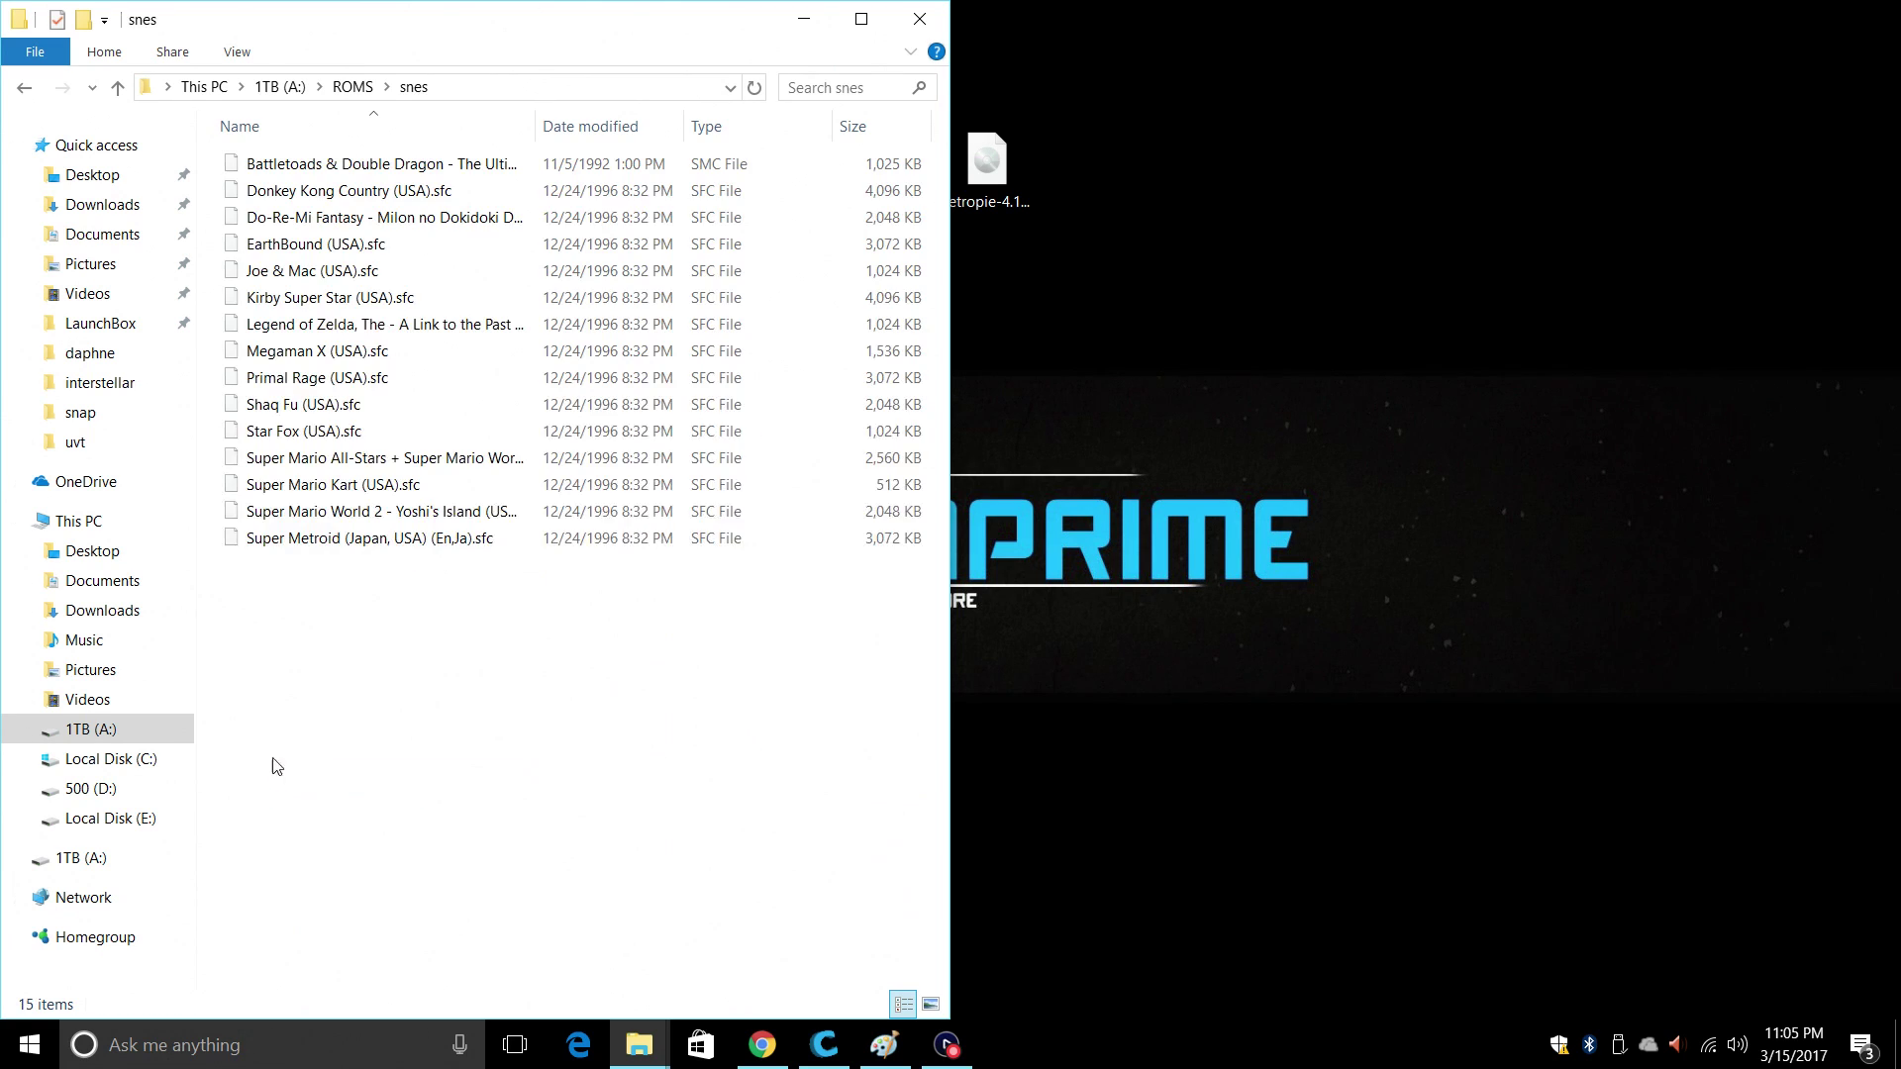
{"action": "left_click", "coordinate": [24, 88]}
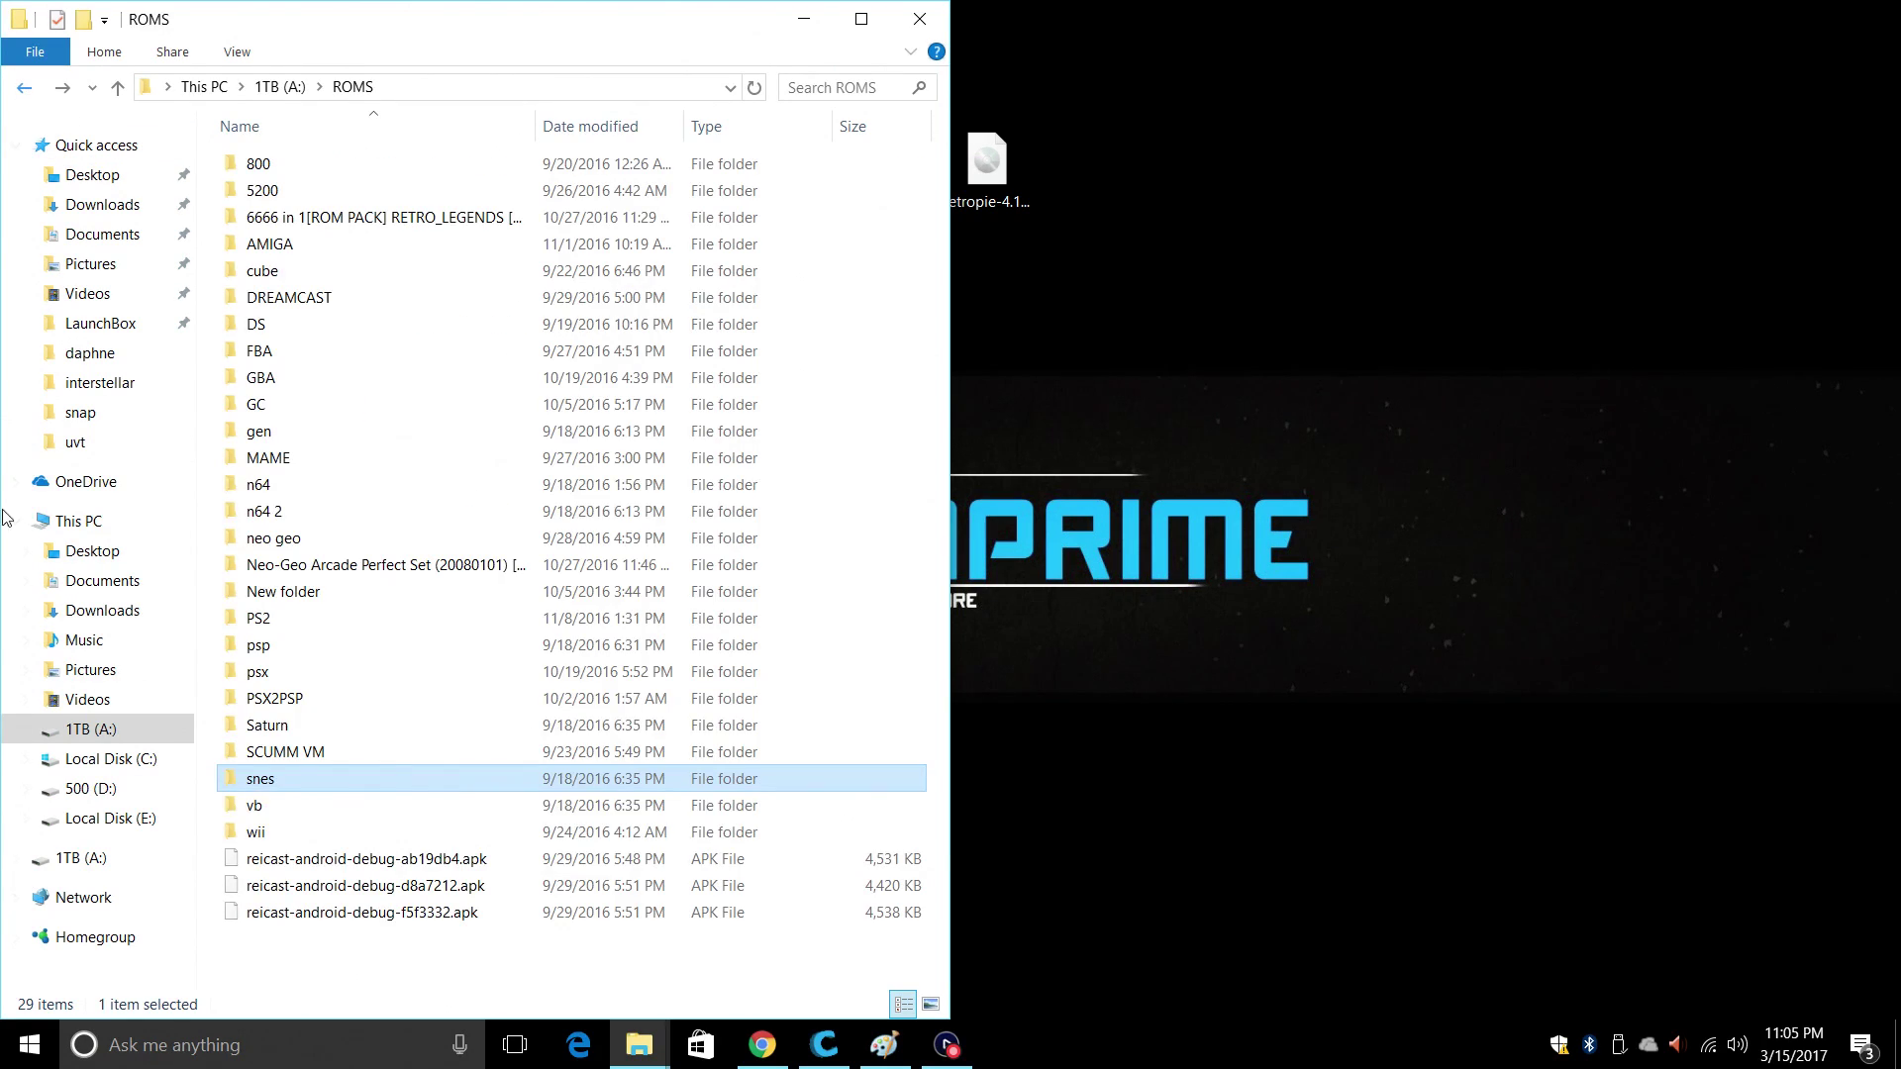
{"action": "left_click", "coordinate": [804, 18]}
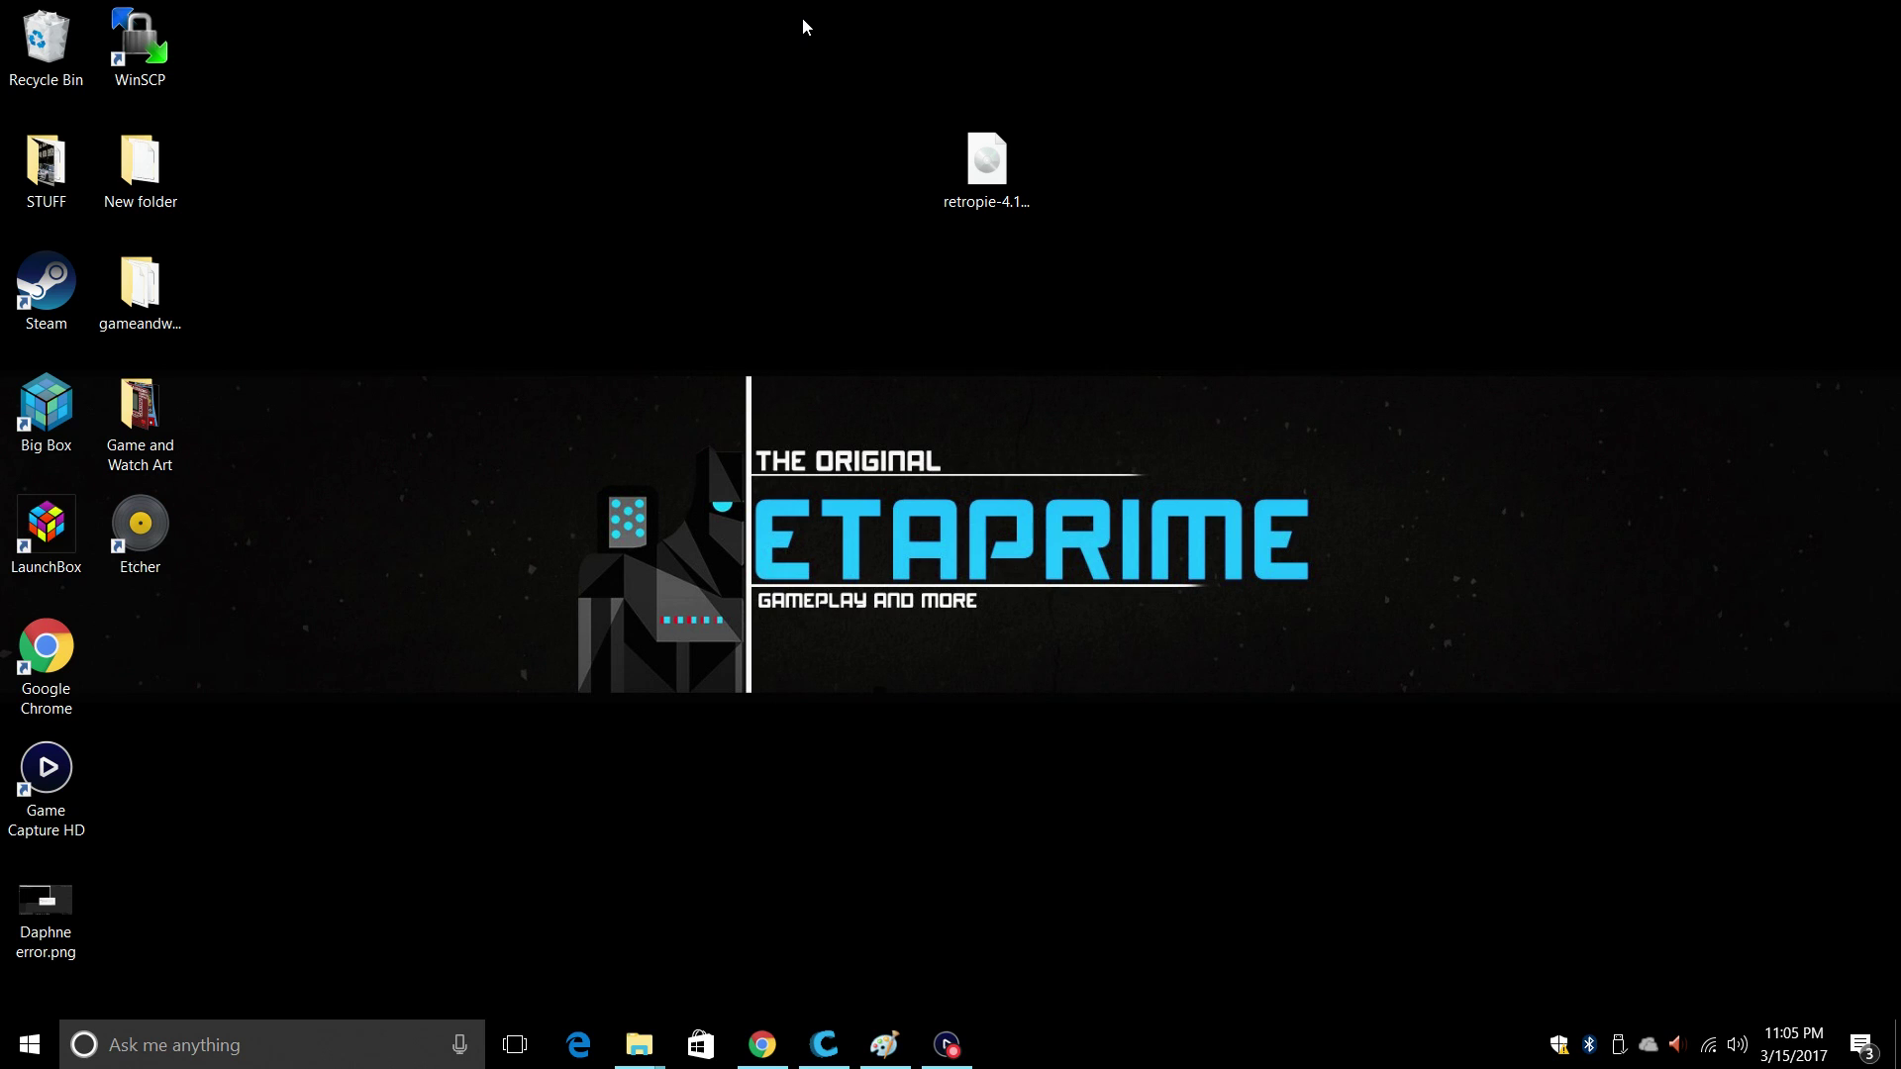
Step: Restore the File Explorer window and move it up and to the right
{"action": "mouse_move", "coordinate": [658, 1045]}
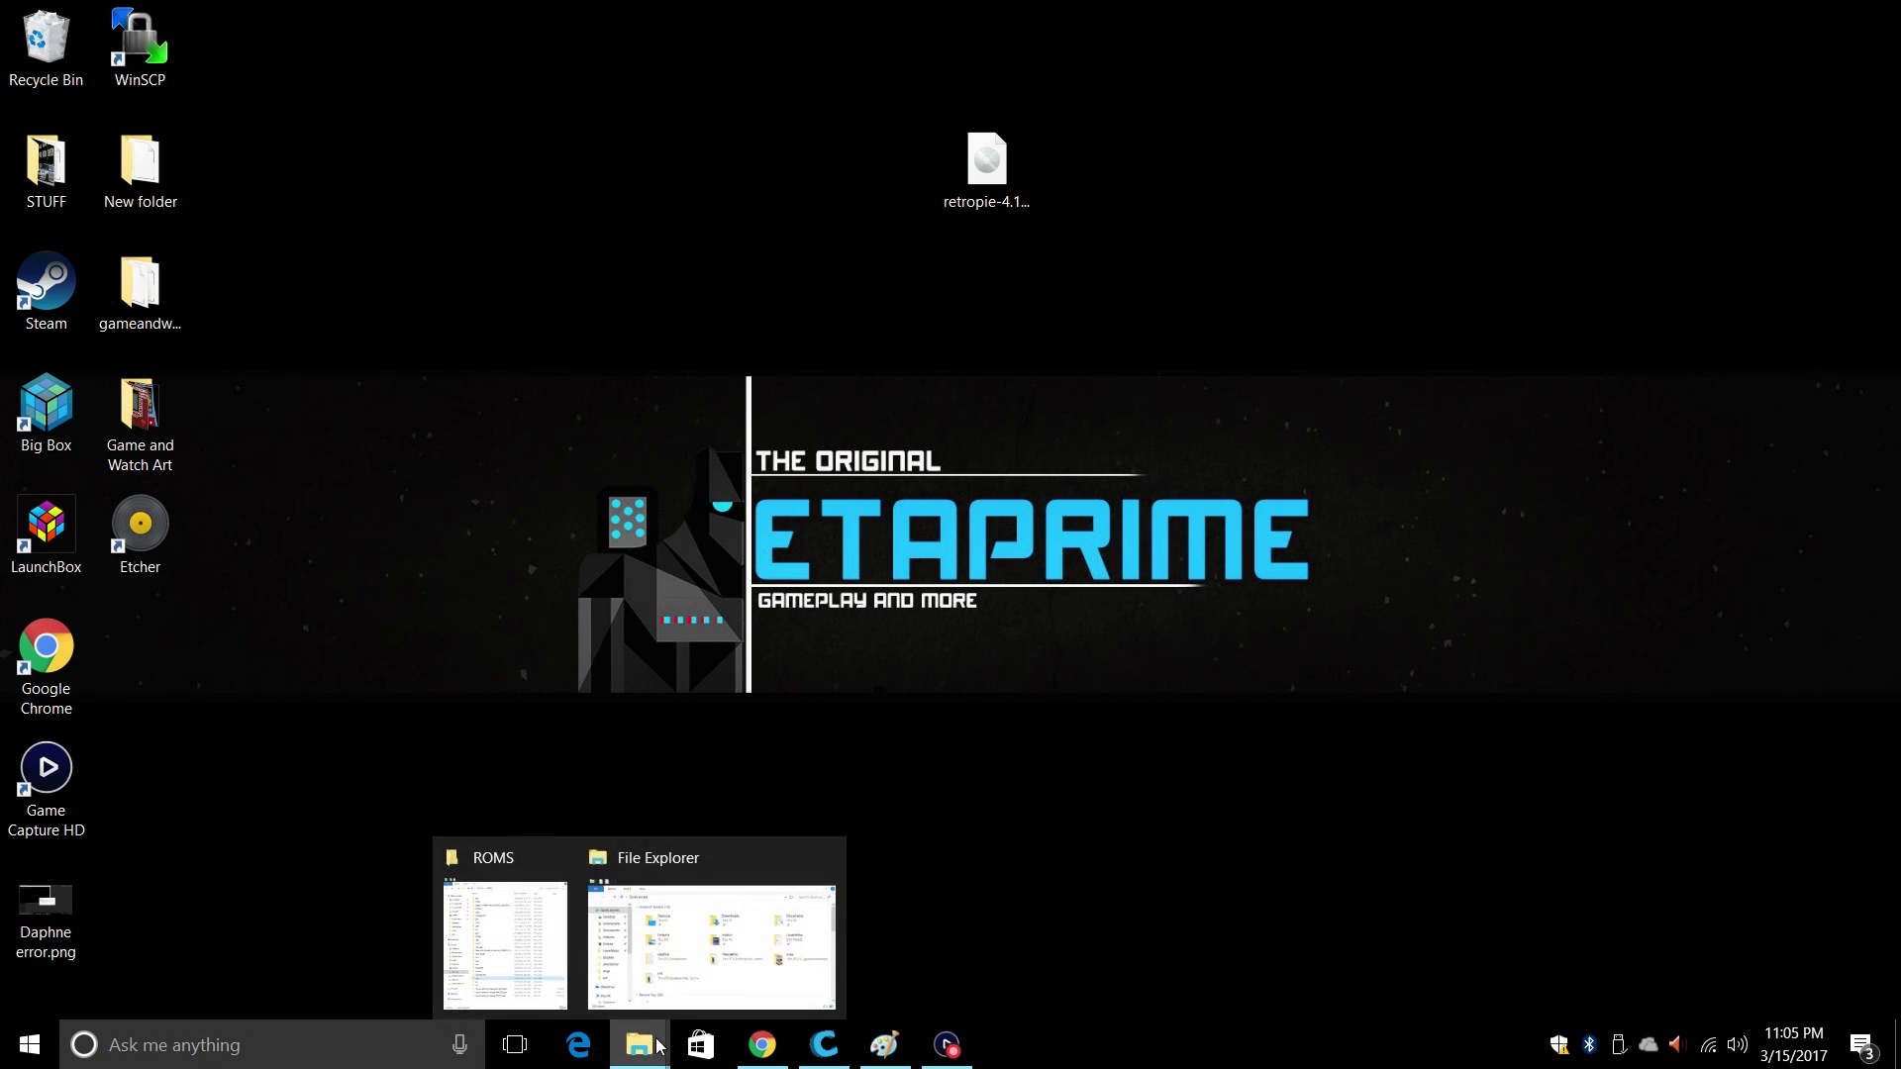
{"action": "left_click", "coordinate": [714, 863]}
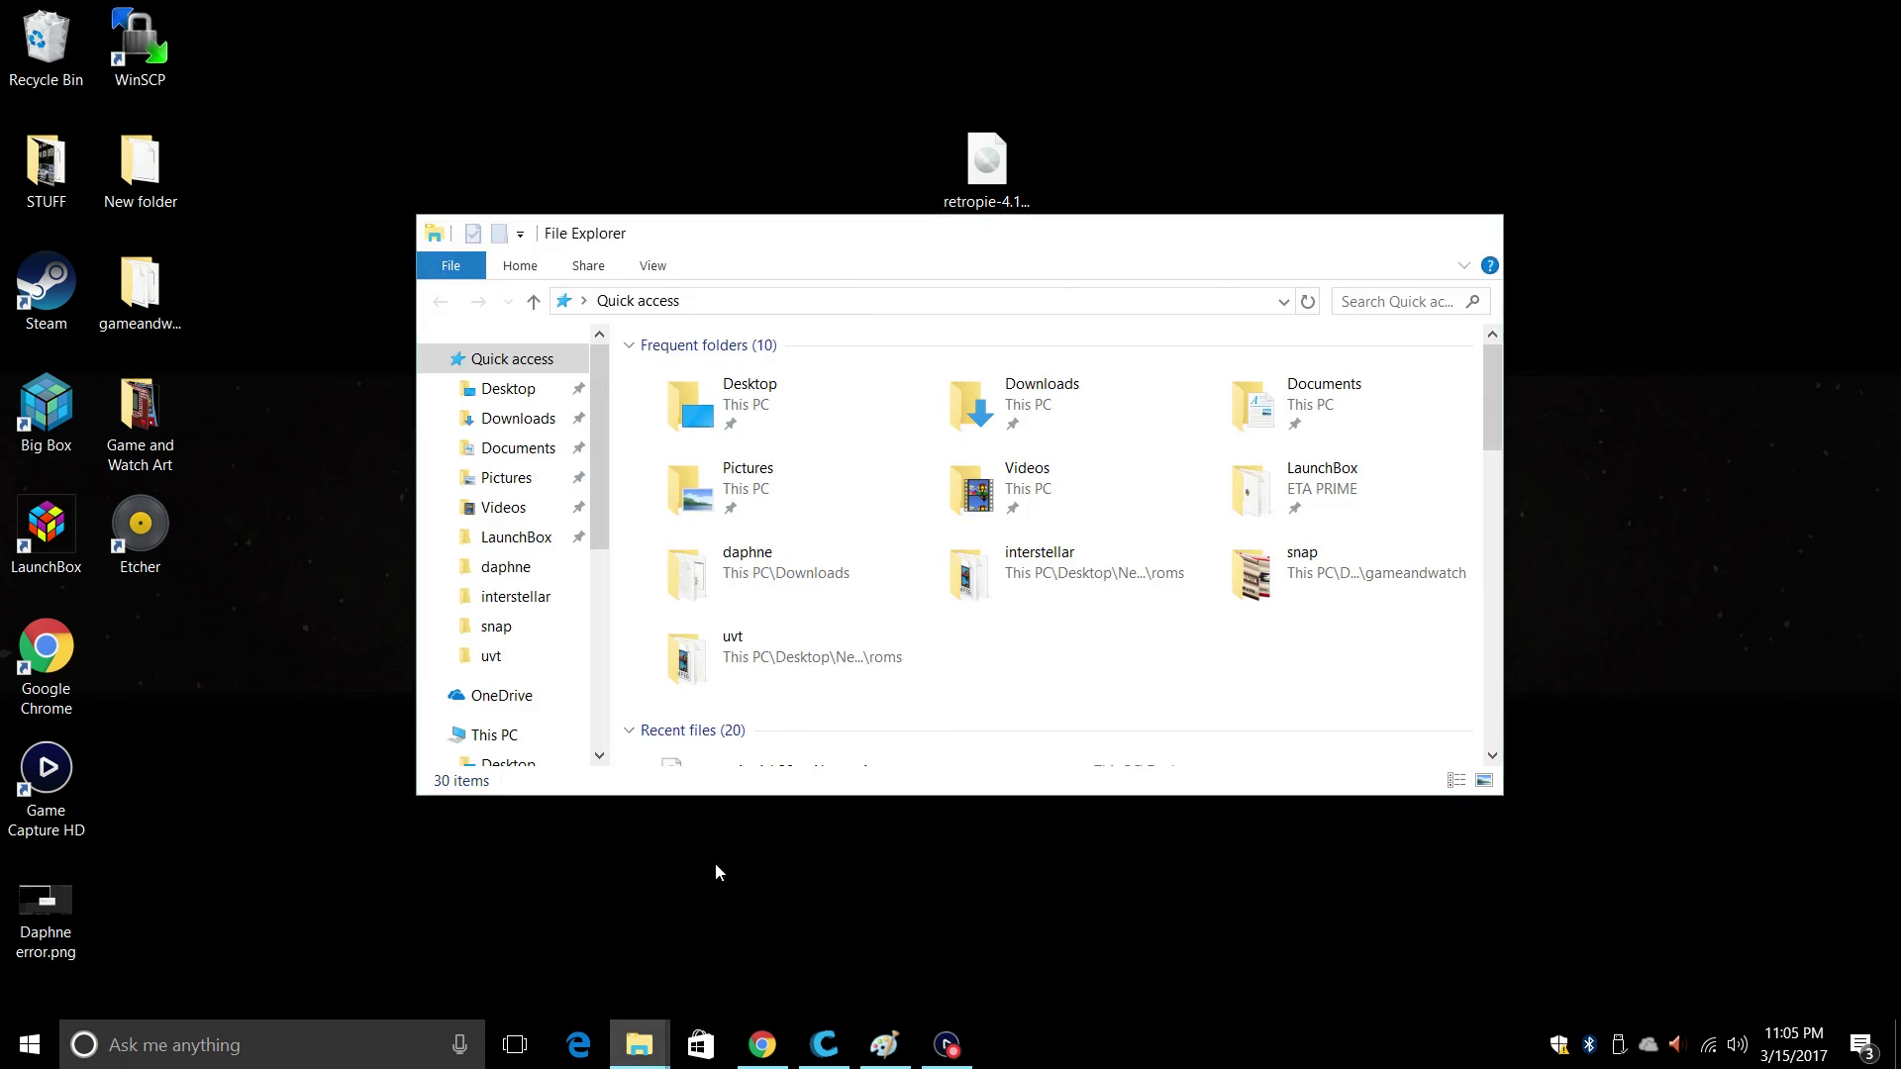
{"action": "left_click_drag", "start_coordinate": [827, 287], "coordinate": [917, 141]}
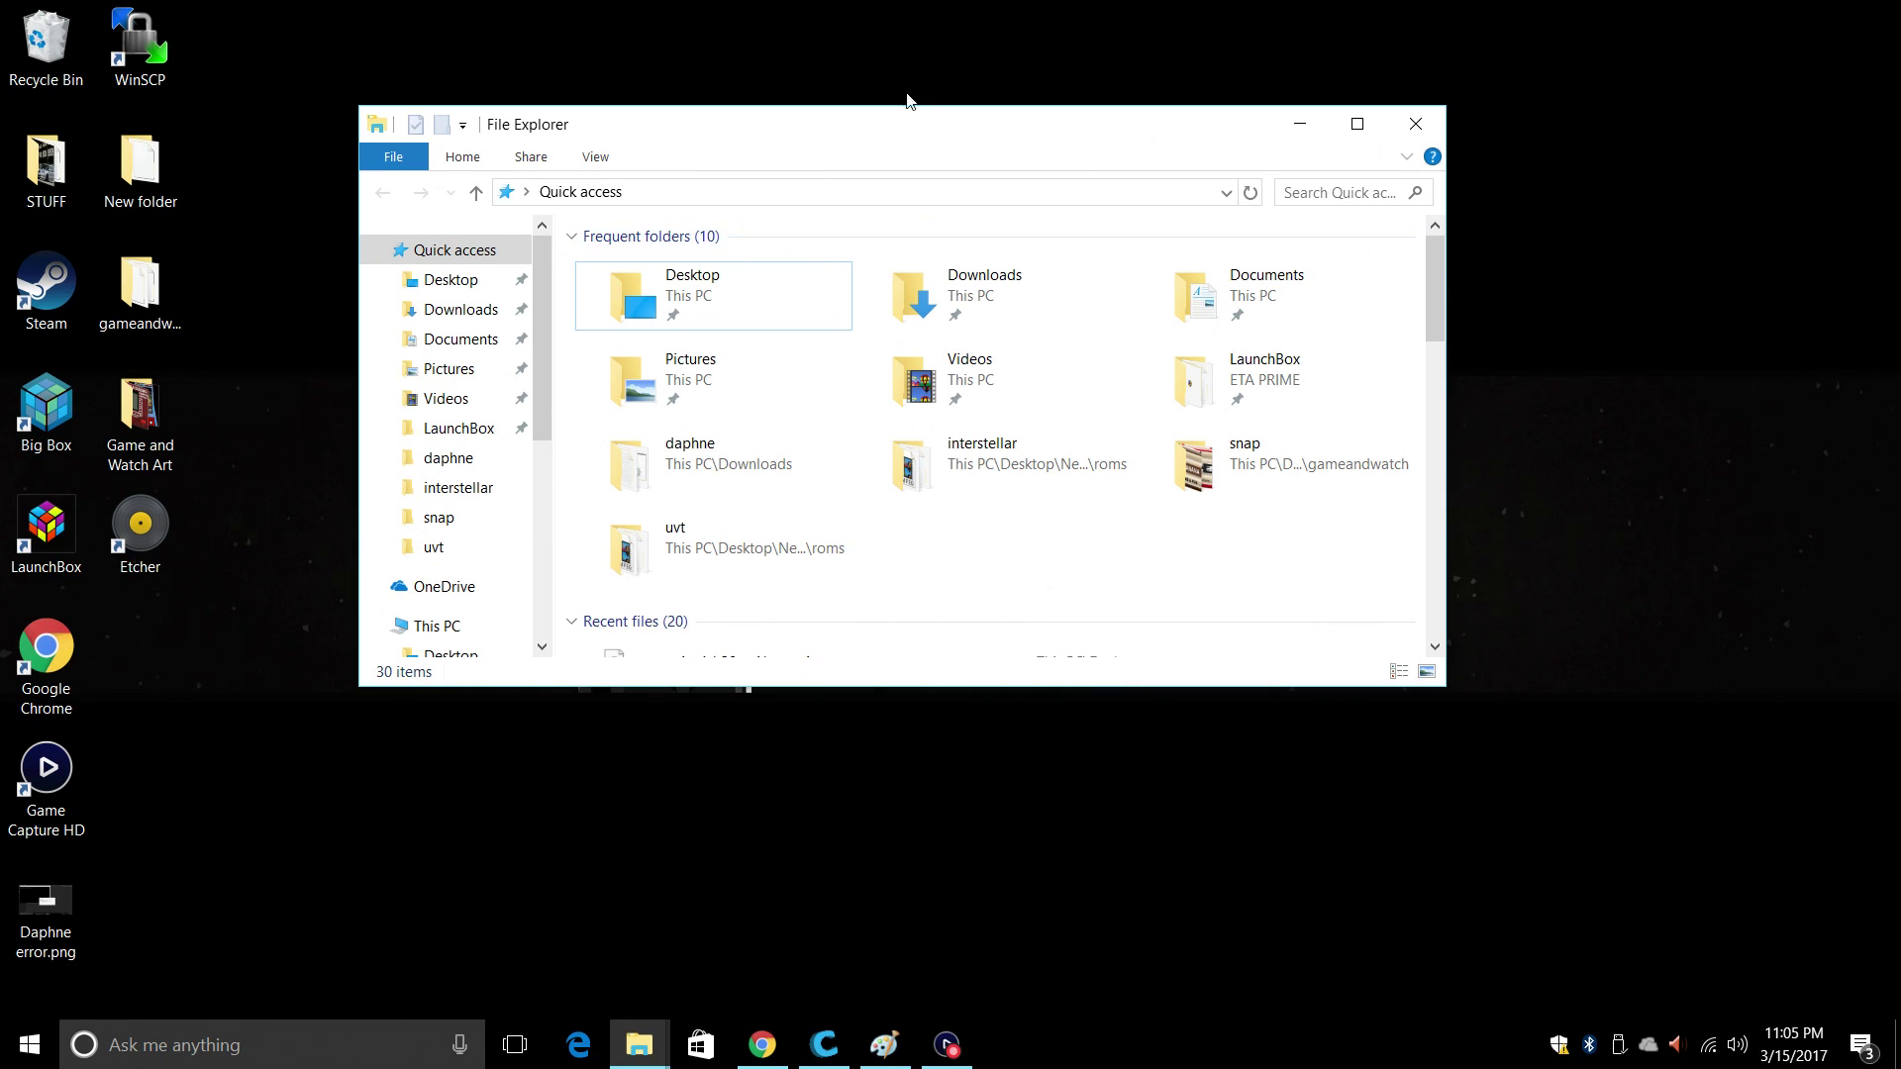
Step: Replace the address bar path with \\RETROPIE to open the network share
{"action": "left_click", "coordinate": [727, 194]}
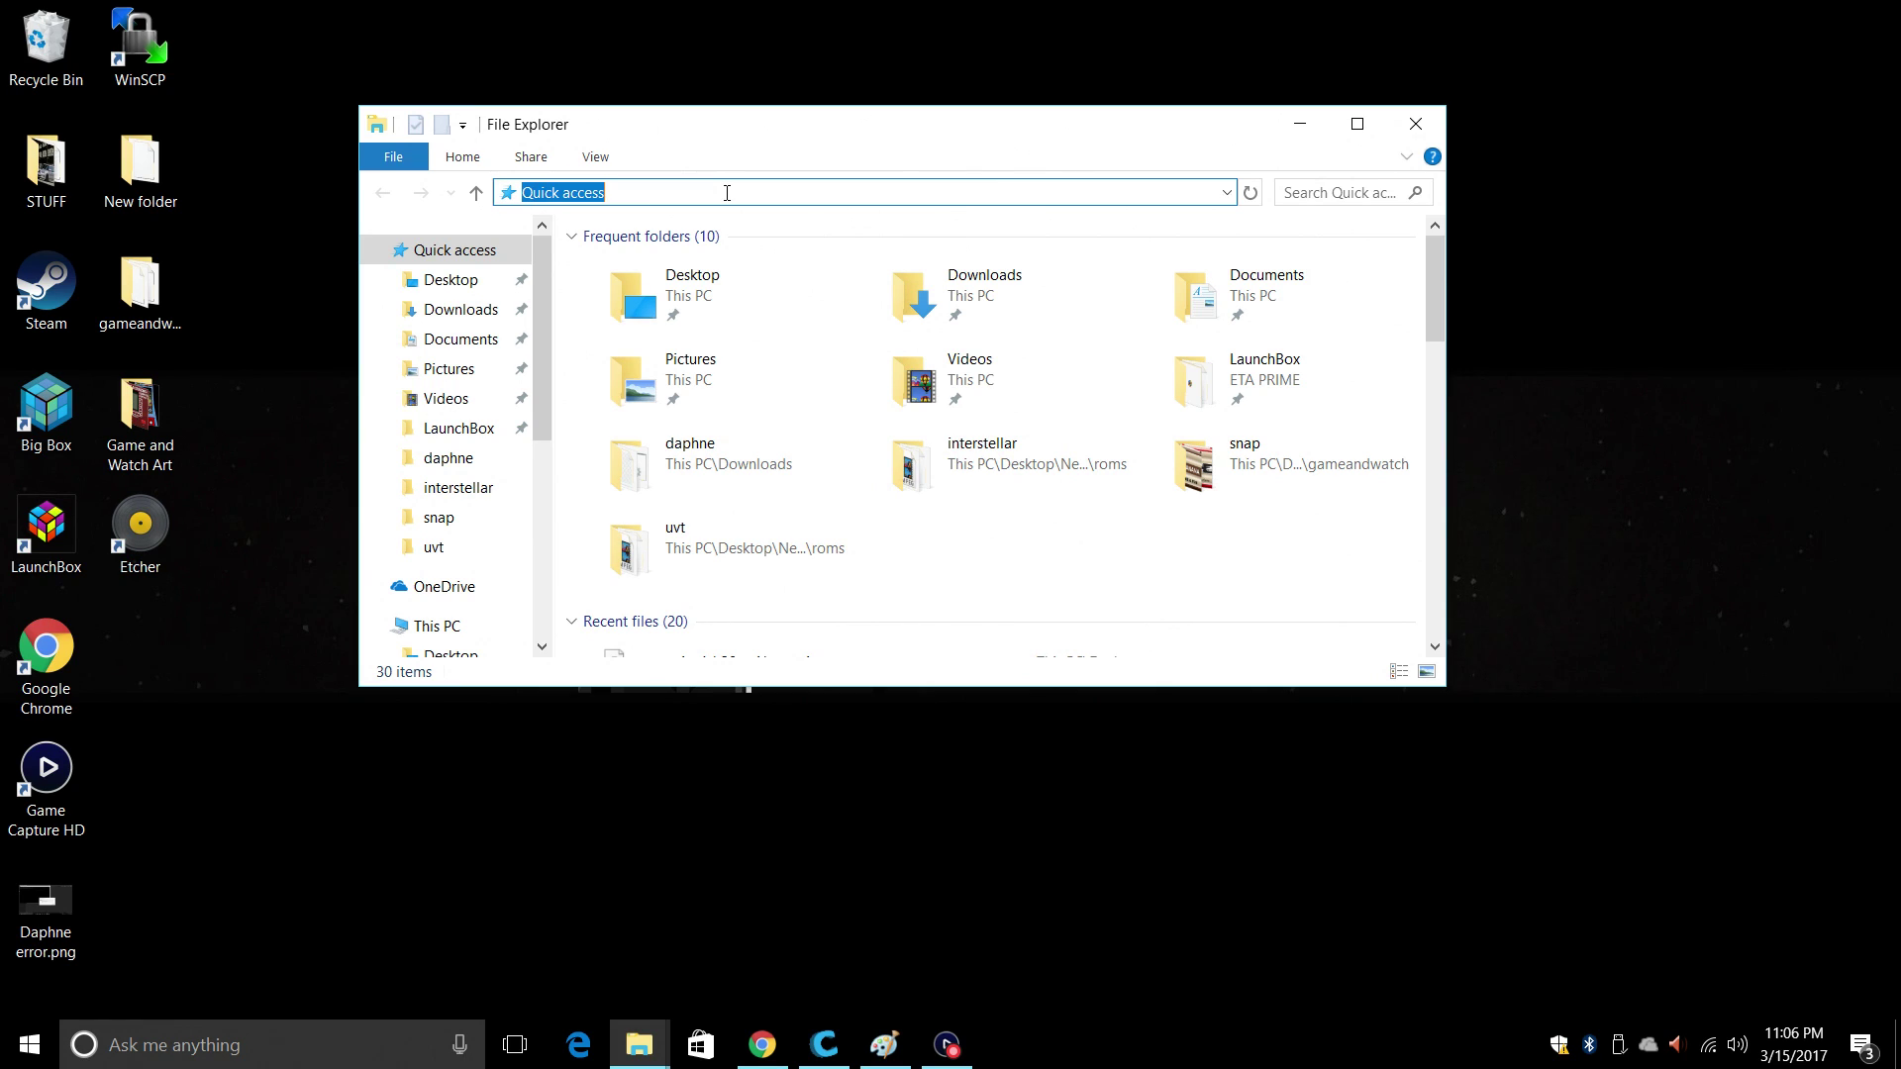
{"action": "left_click", "coordinate": [727, 192]}
{"action": "double_click", "coordinate": [749, 188]}
{"action": "left_click", "coordinate": [747, 189]}
{"action": "left_click_drag", "start_coordinate": [747, 190], "coordinate": [510, 191]}
{"action": "type", "text": "\\\\"}
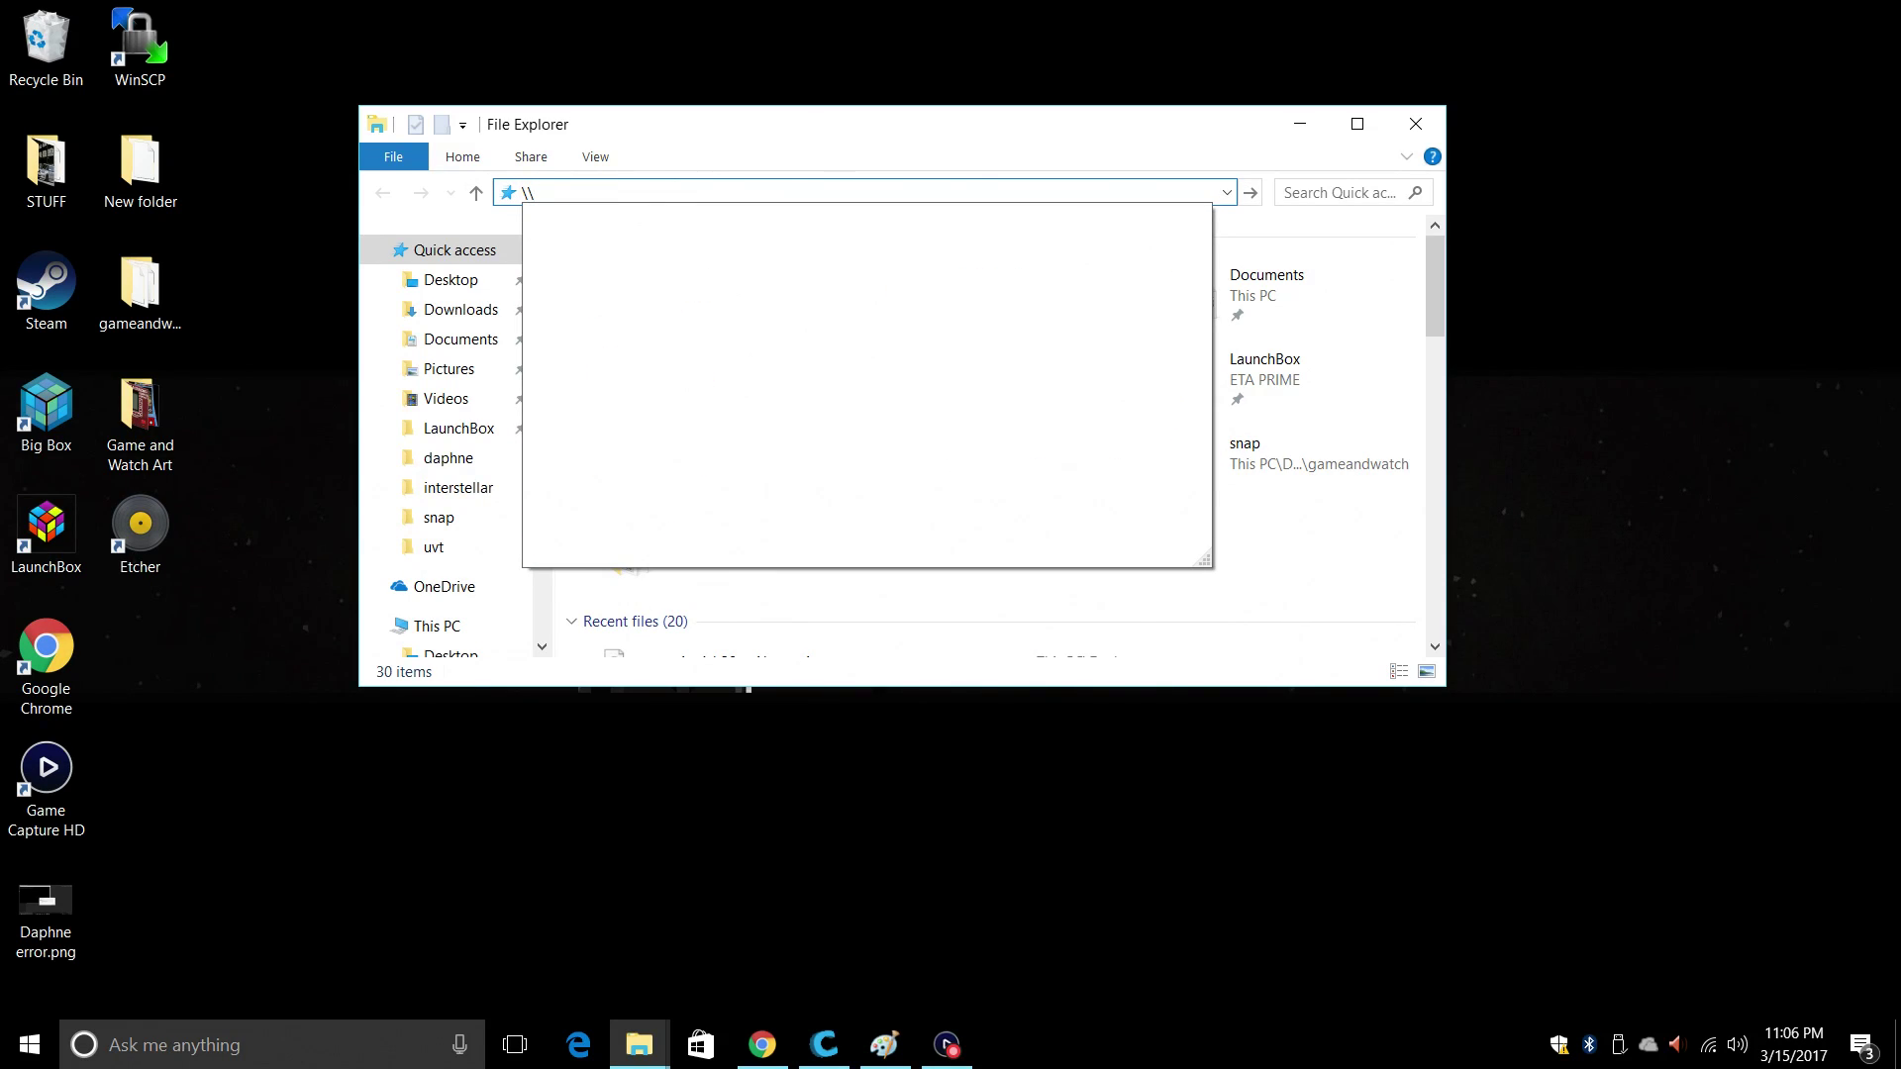
{"action": "type", "text": "RETR"}
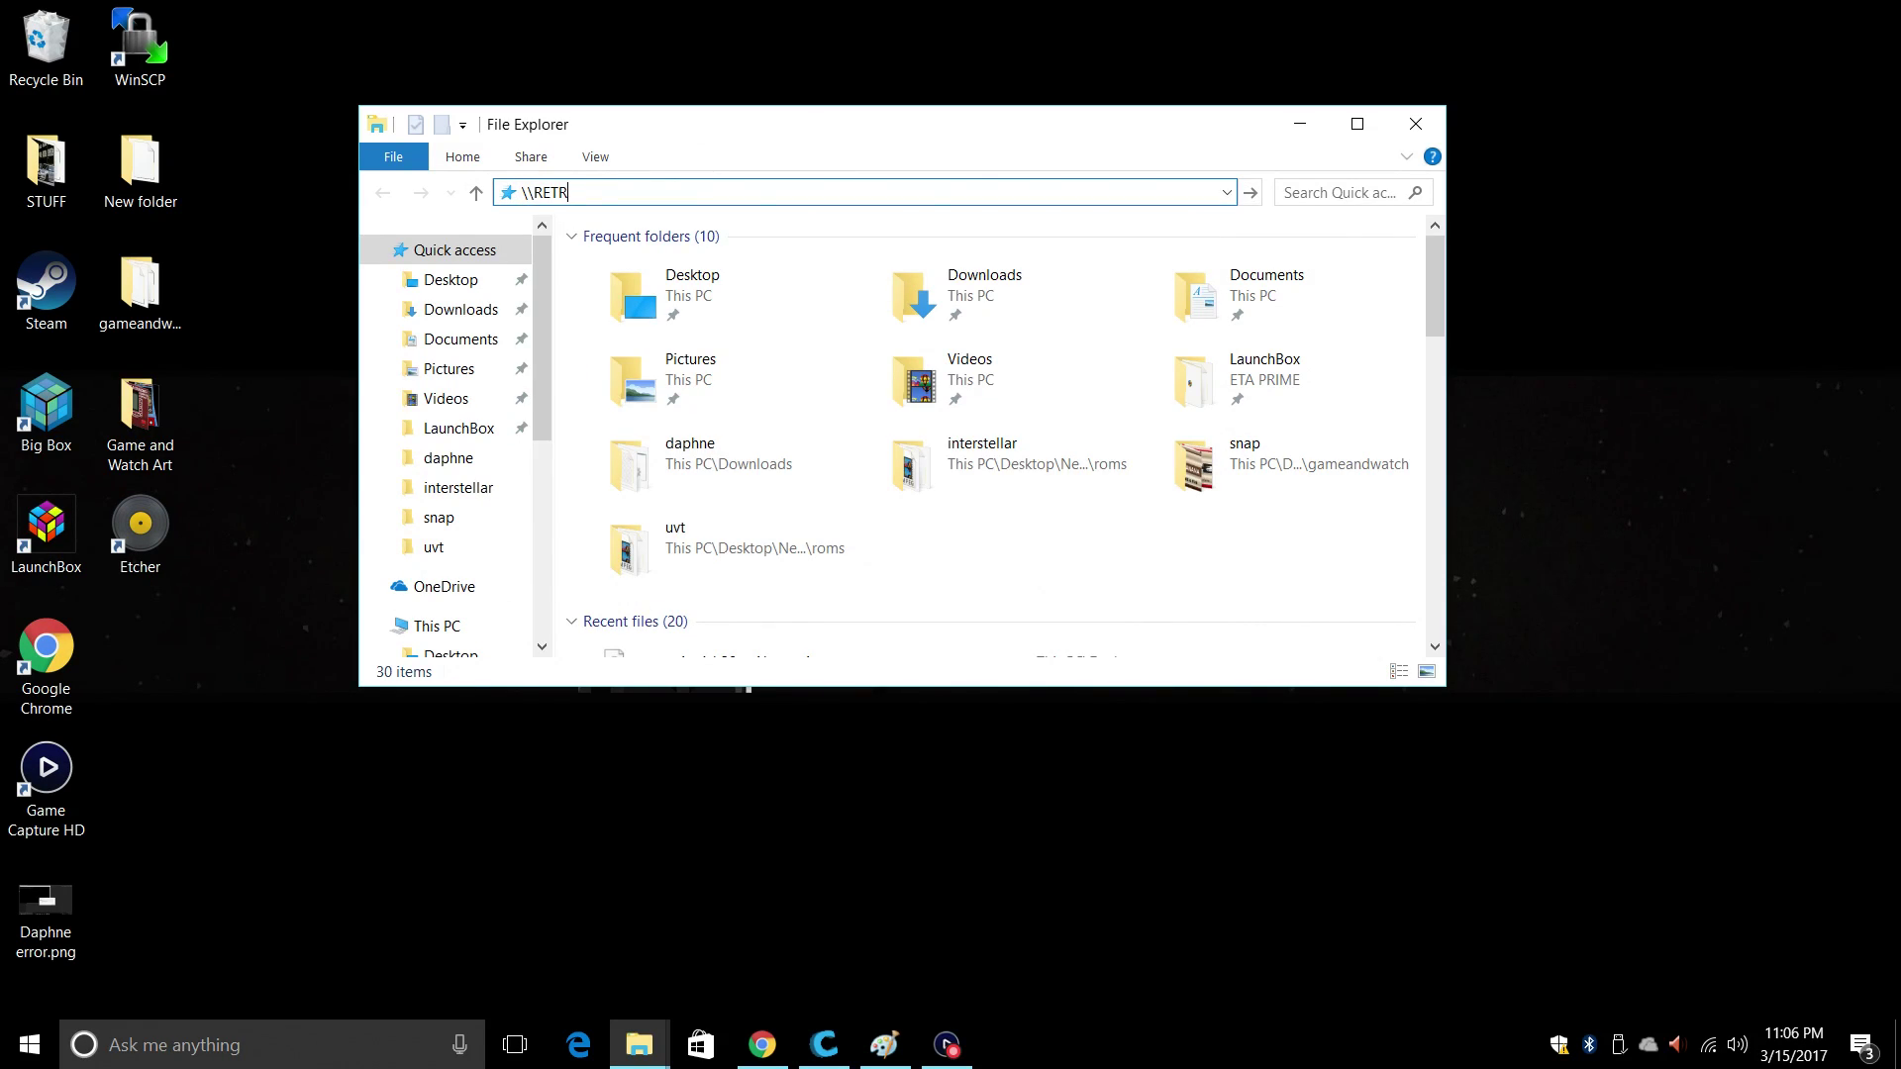
{"action": "type", "text": "OPIE"}
{"action": "key", "text": "ctrl+a"}
{"action": "key", "text": "Return"}
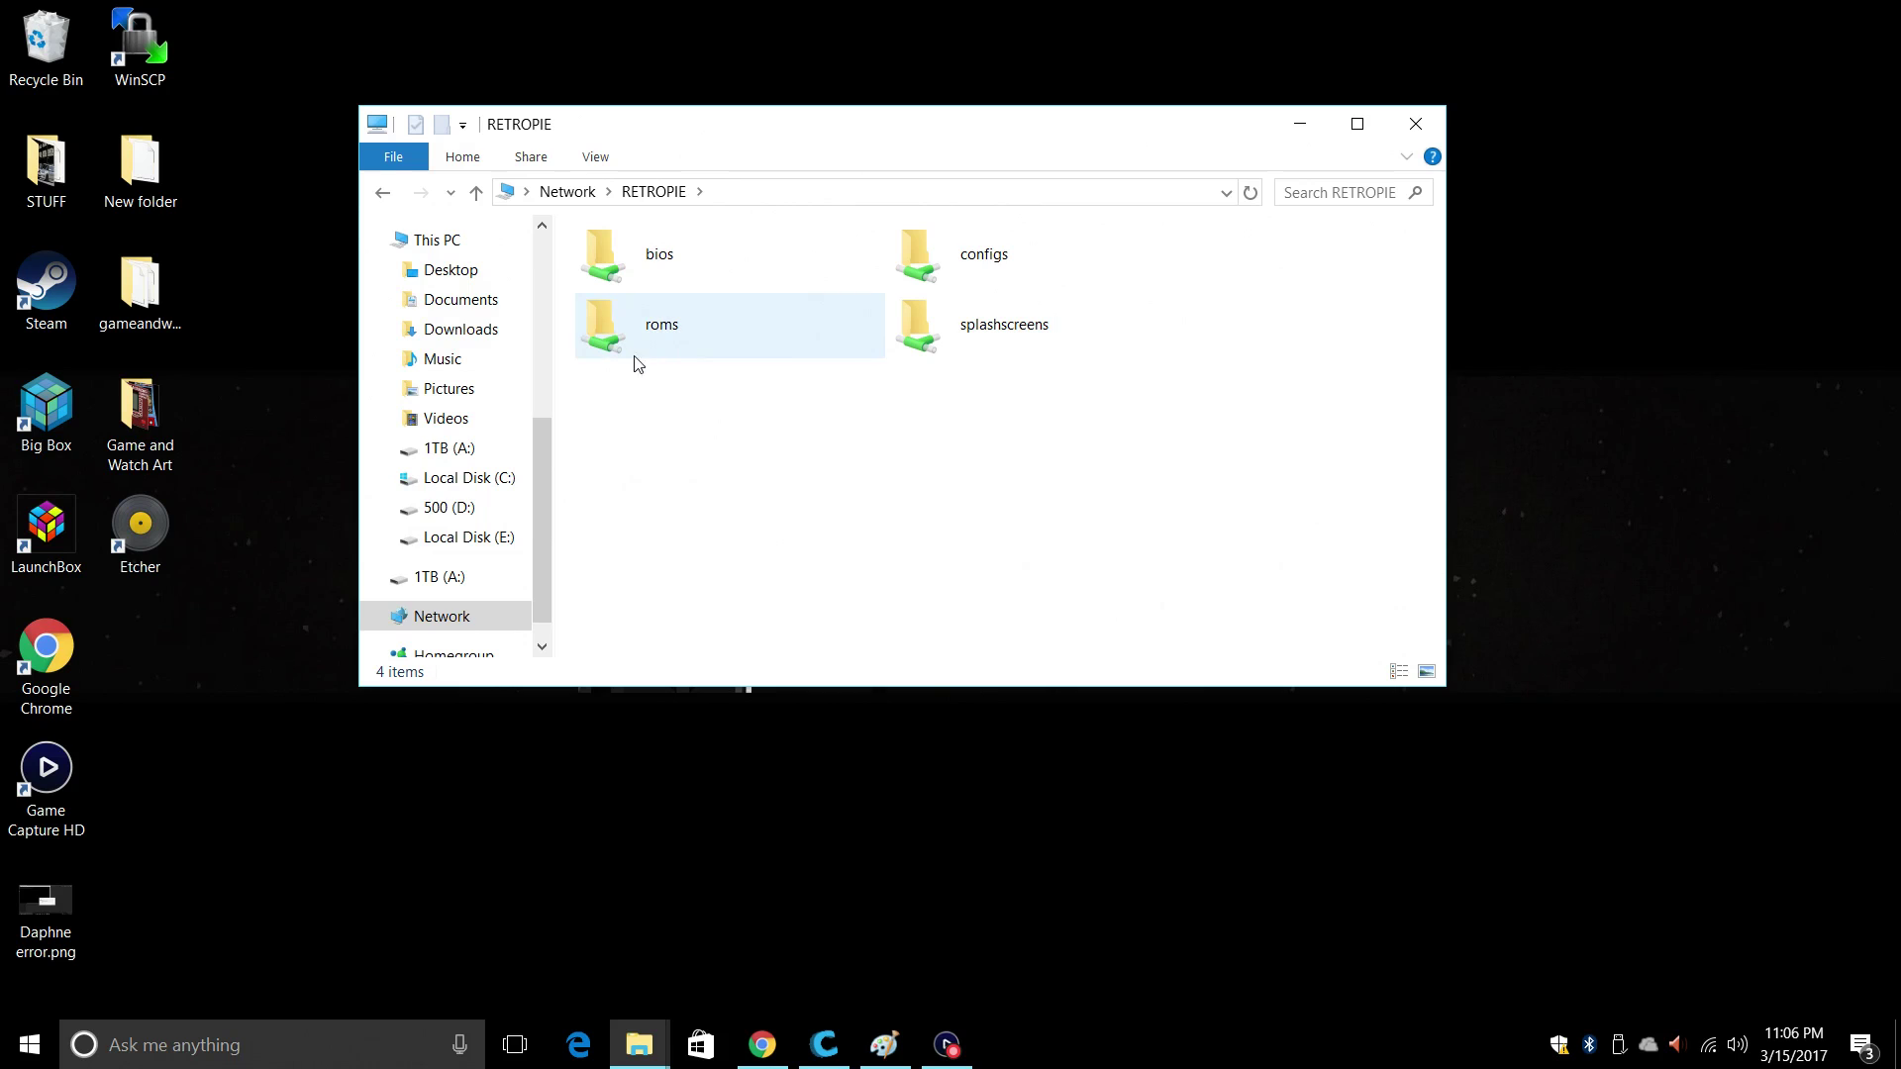
Step: Open the Pi's roms folder, snap it to the right half, and fill the left with local ROMS
{"action": "double_click", "coordinate": [646, 327]}
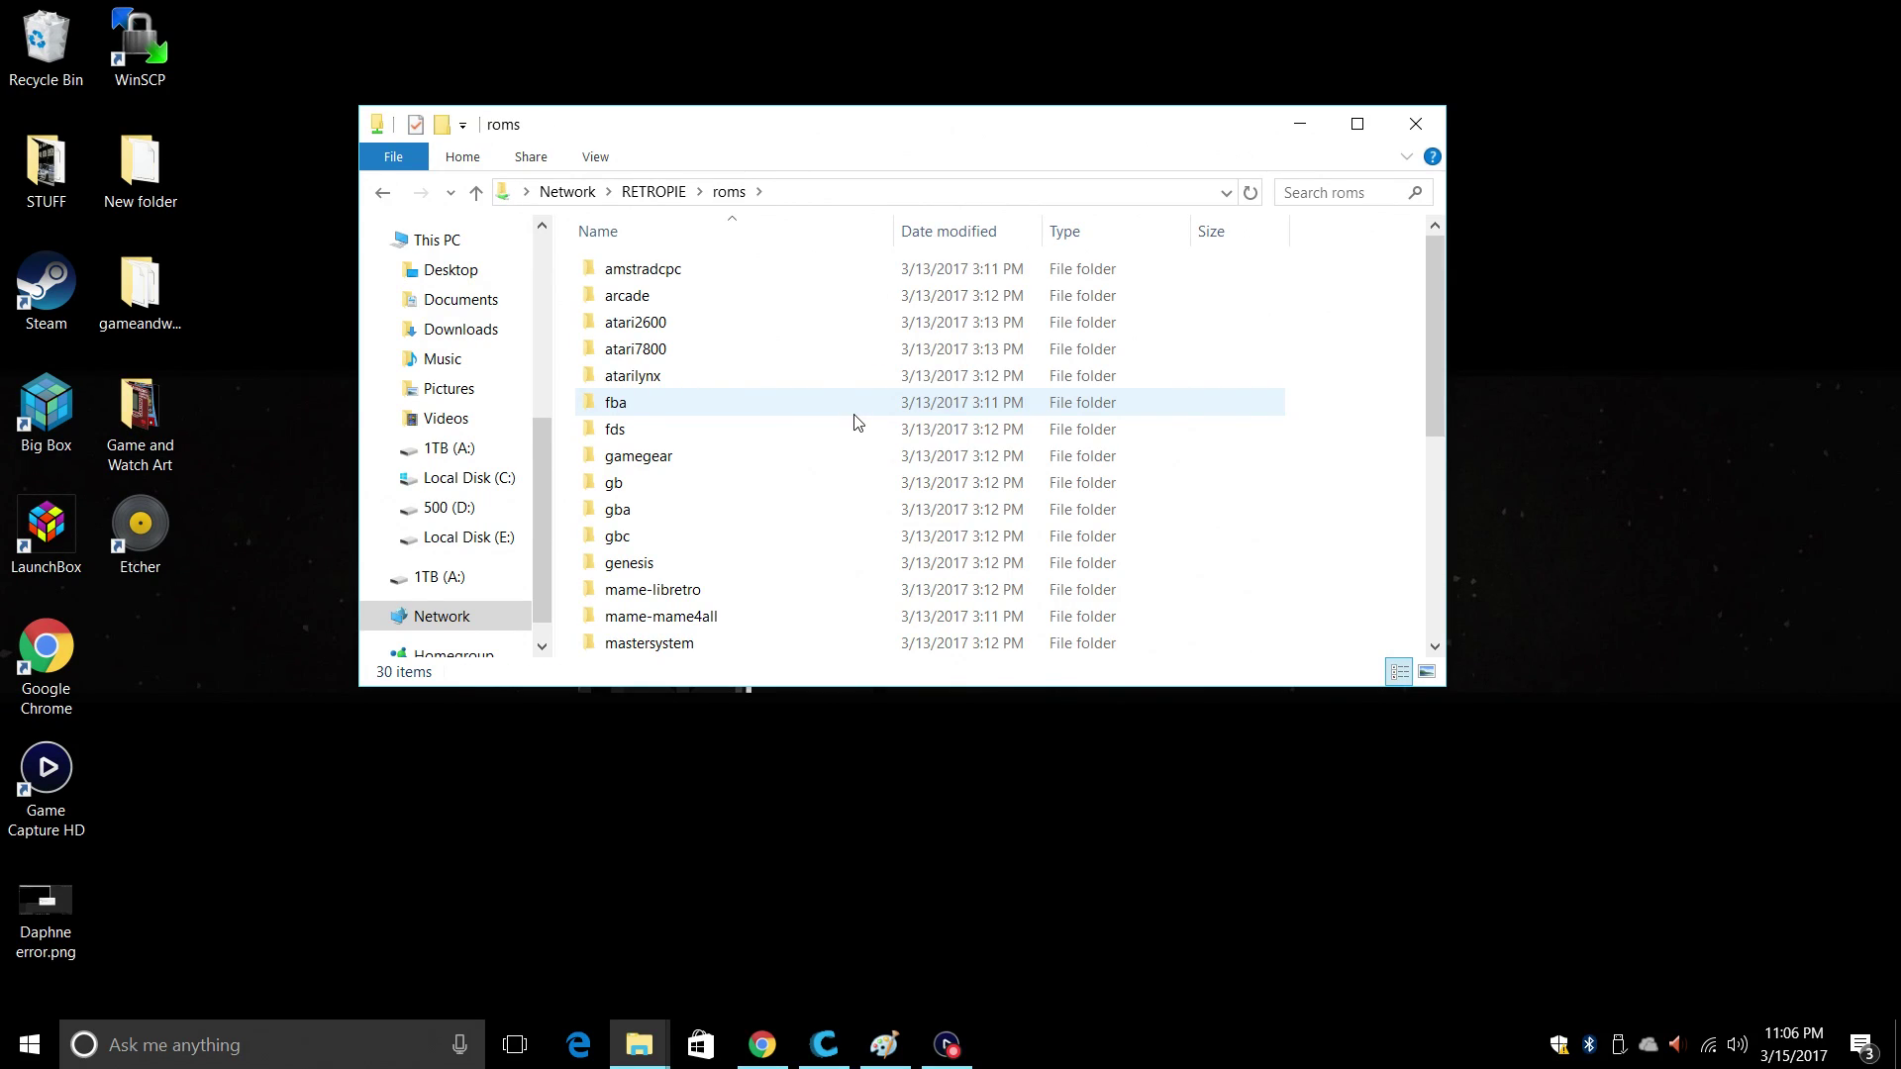
{"action": "left_click_drag", "start_coordinate": [882, 126], "coordinate": [1900, 297]}
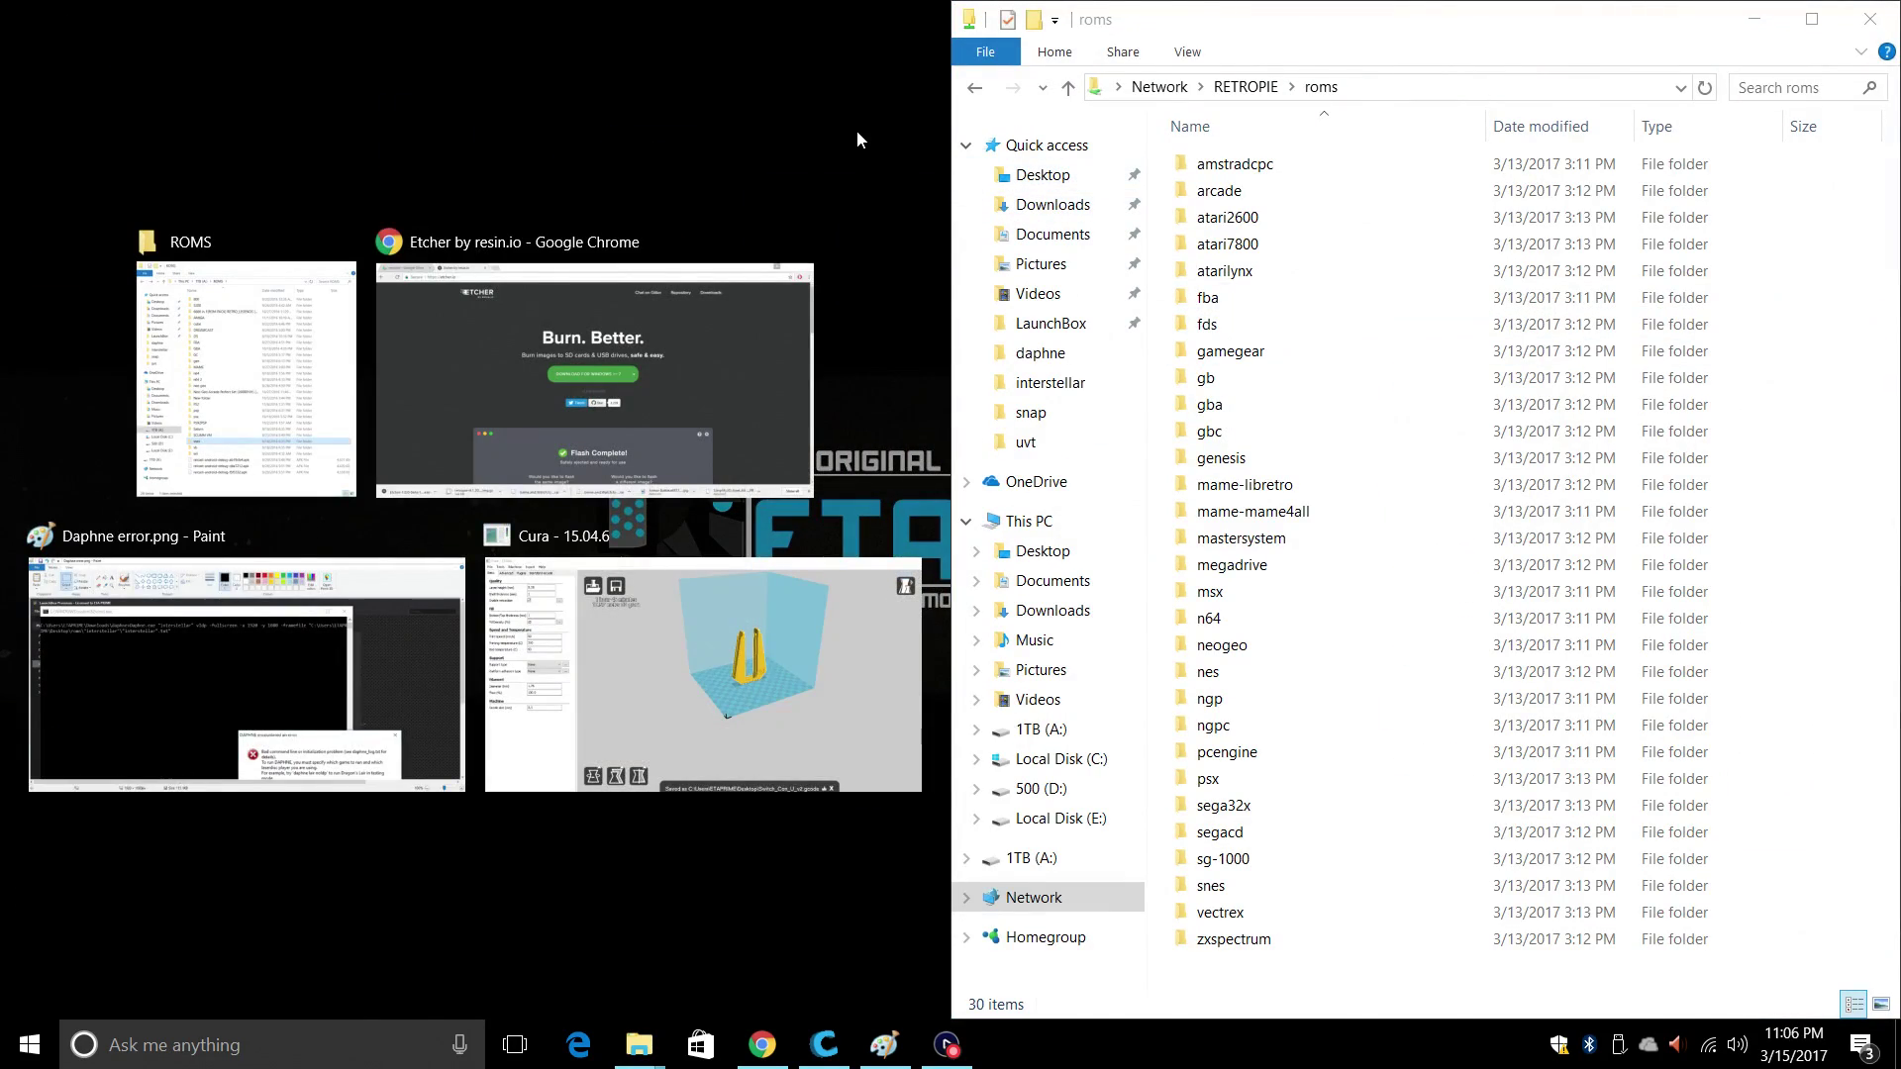
{"action": "left_click", "coordinate": [857, 129]}
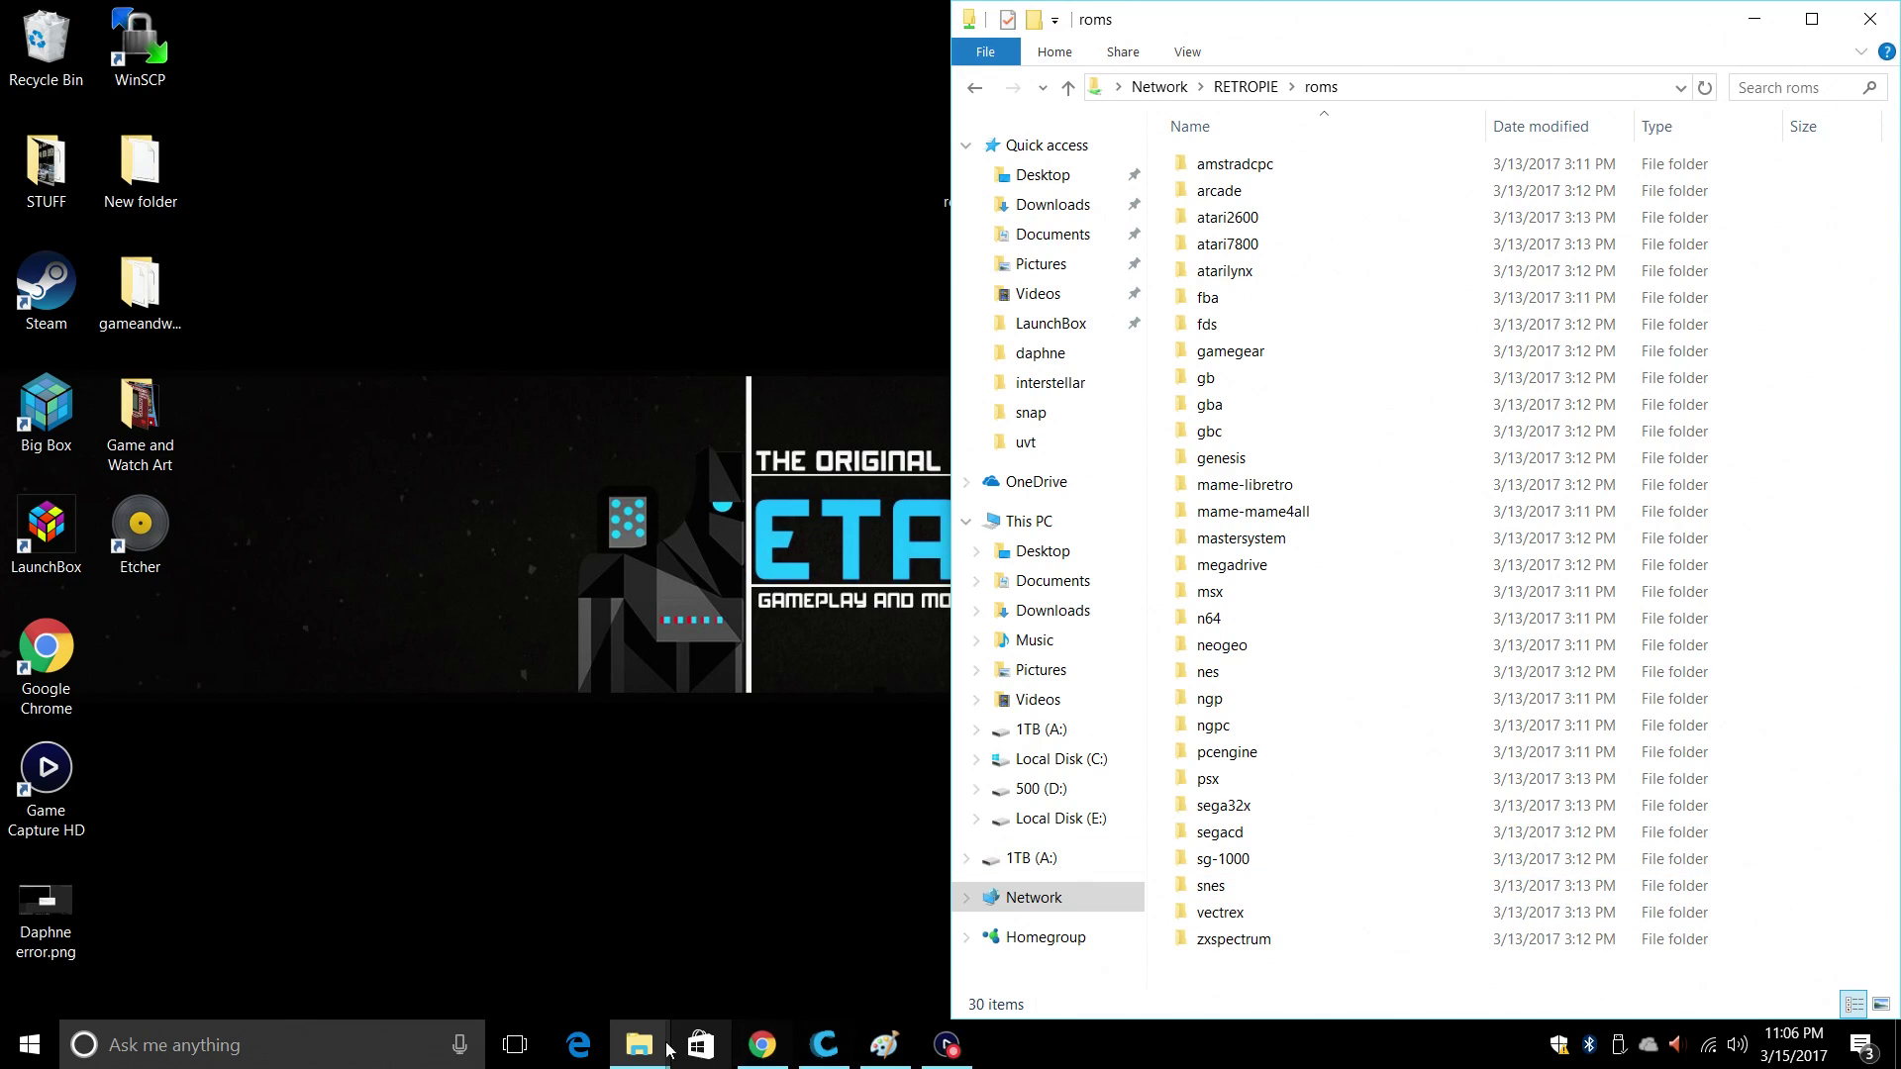
{"action": "mouse_move", "coordinate": [668, 1050]}
{"action": "left_click", "coordinate": [569, 936]}
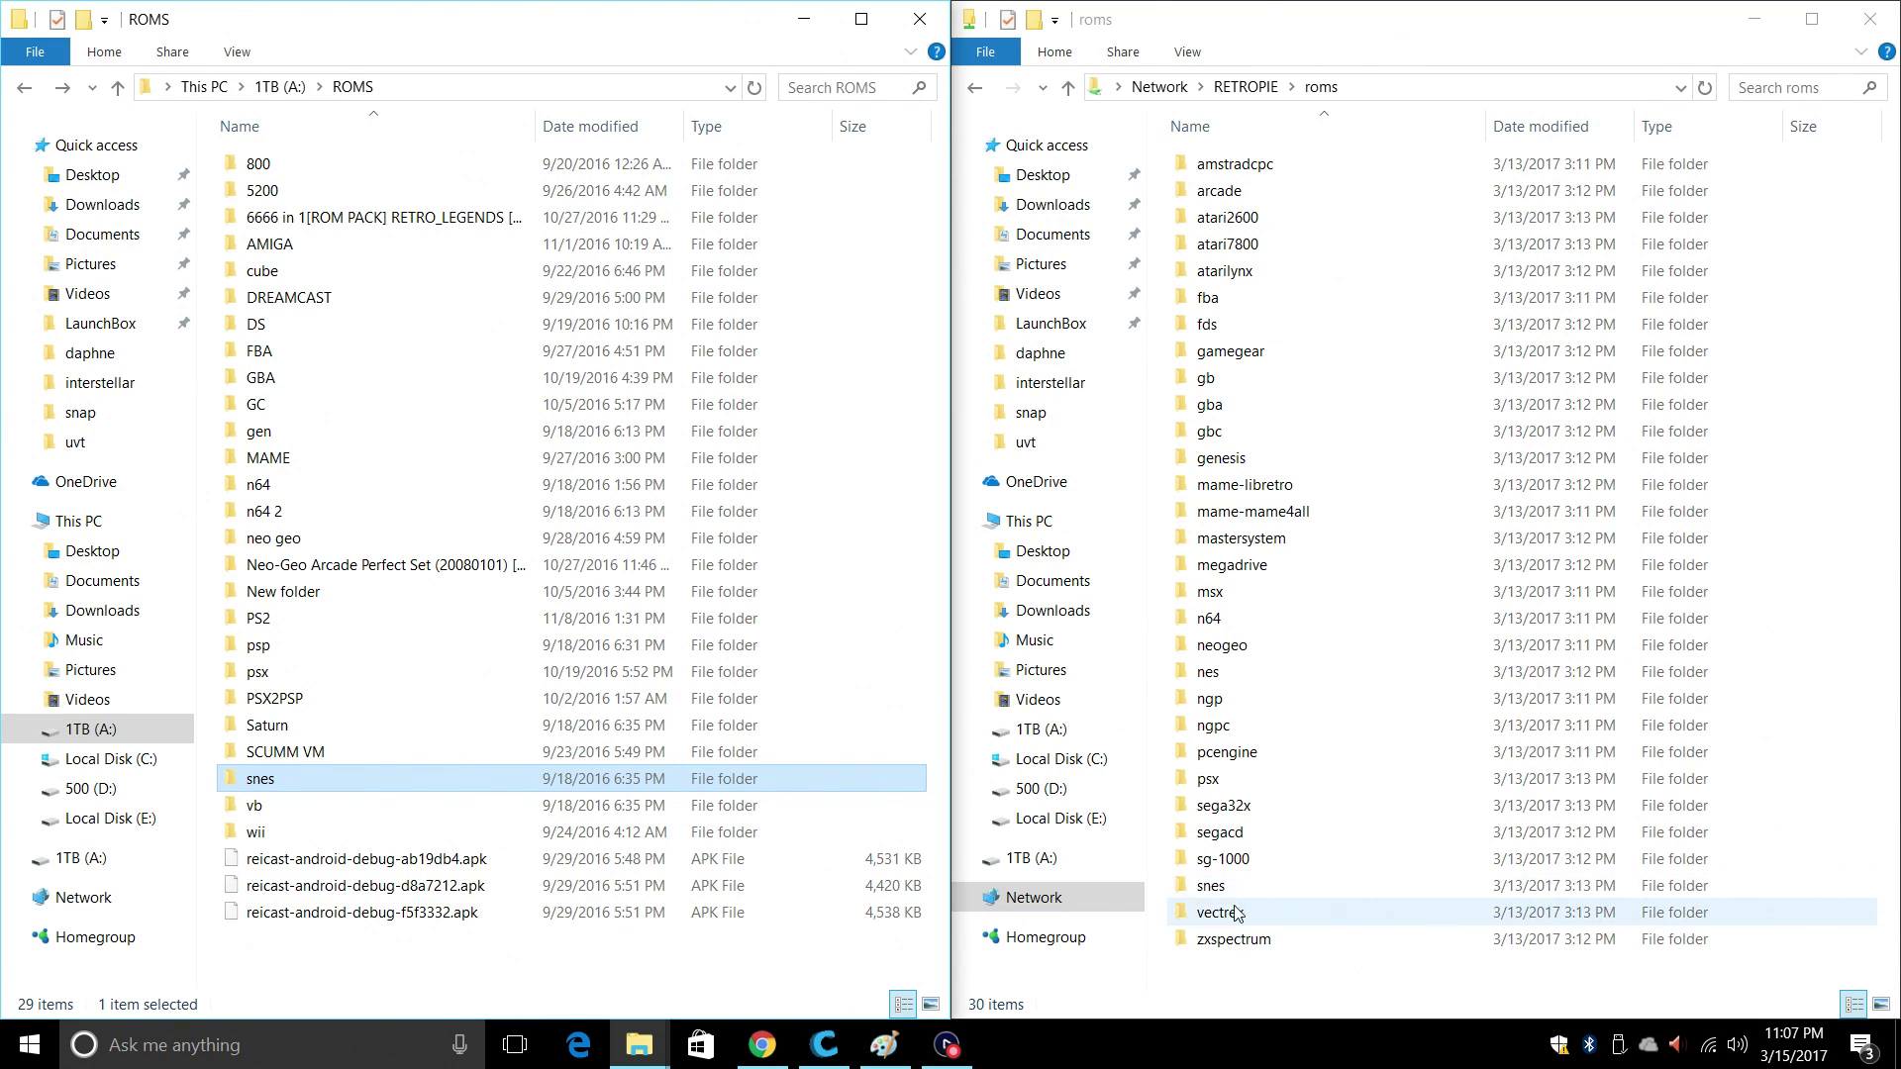
Step: Open both snes folders and drag Megaman X, Primal Rage, Shaq Fu and Star Fox onto the share
{"action": "double_click", "coordinate": [1209, 887]}
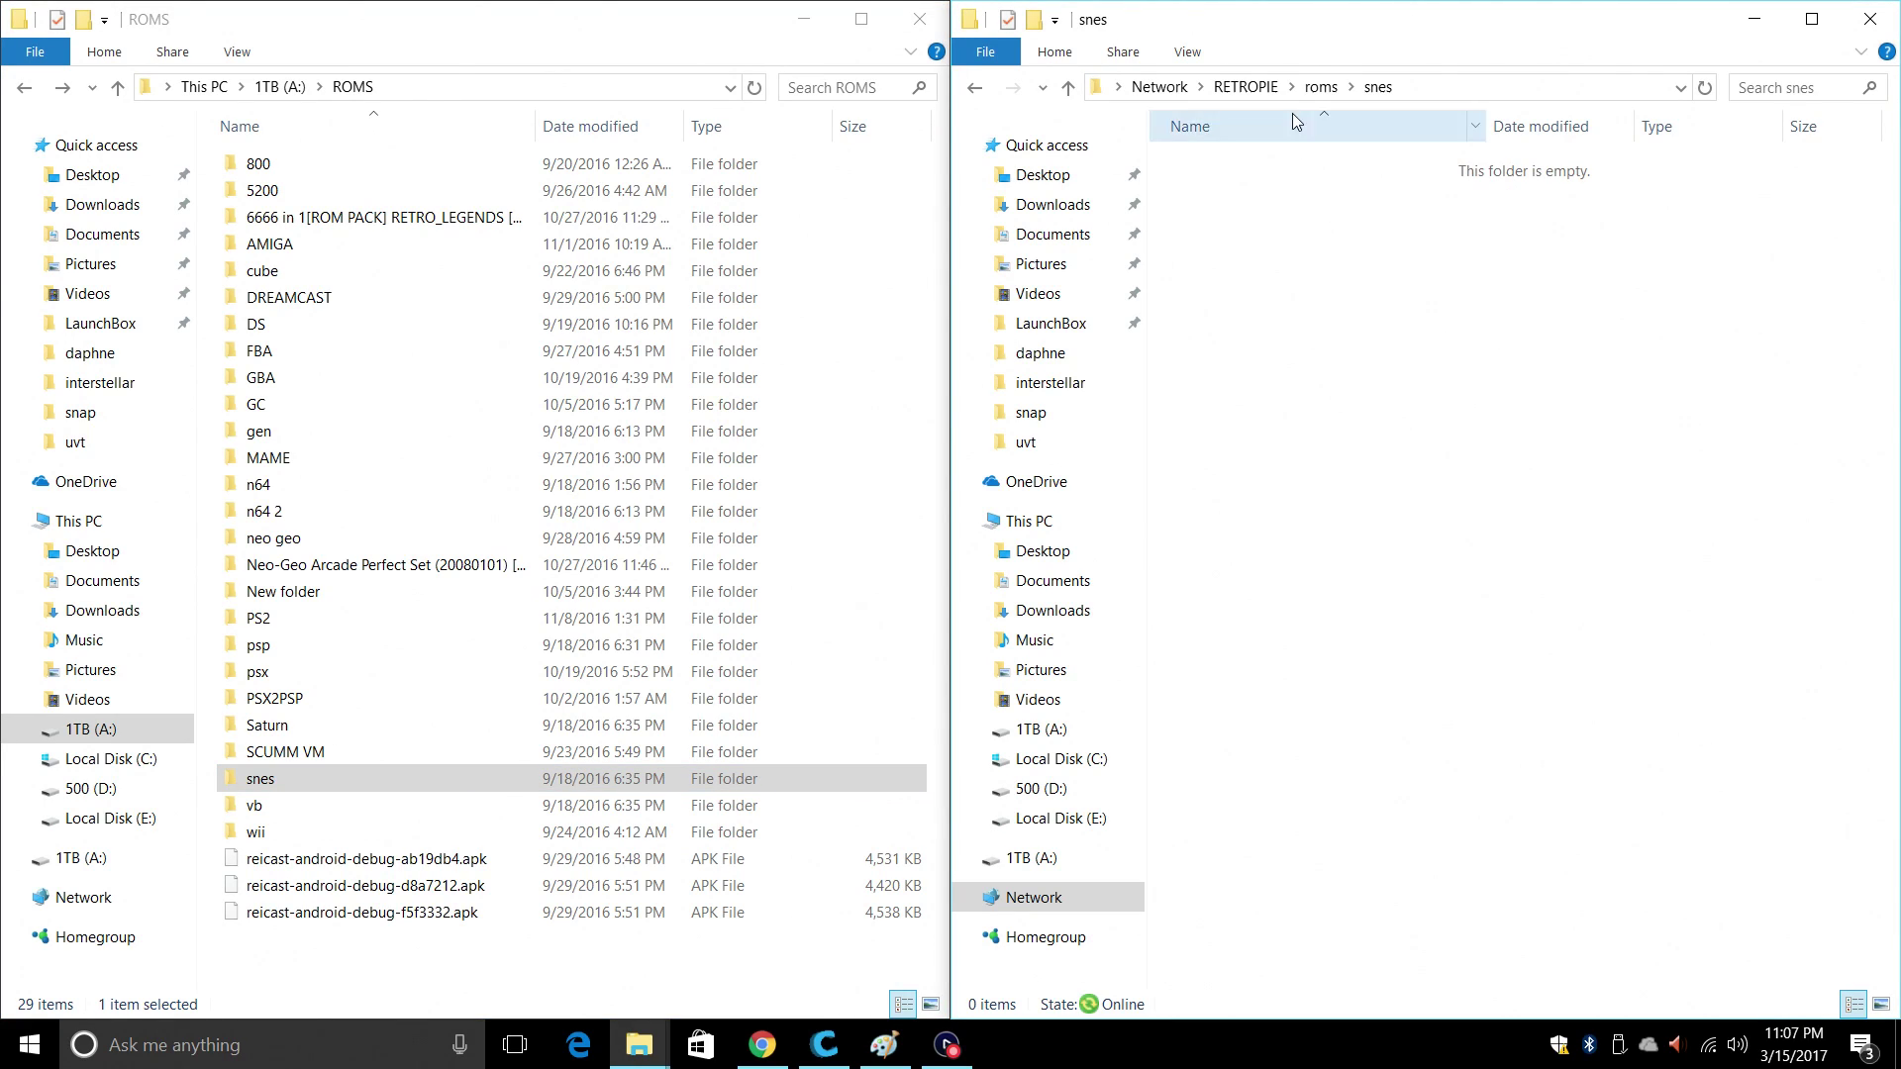
{"action": "double_click", "coordinate": [263, 778]}
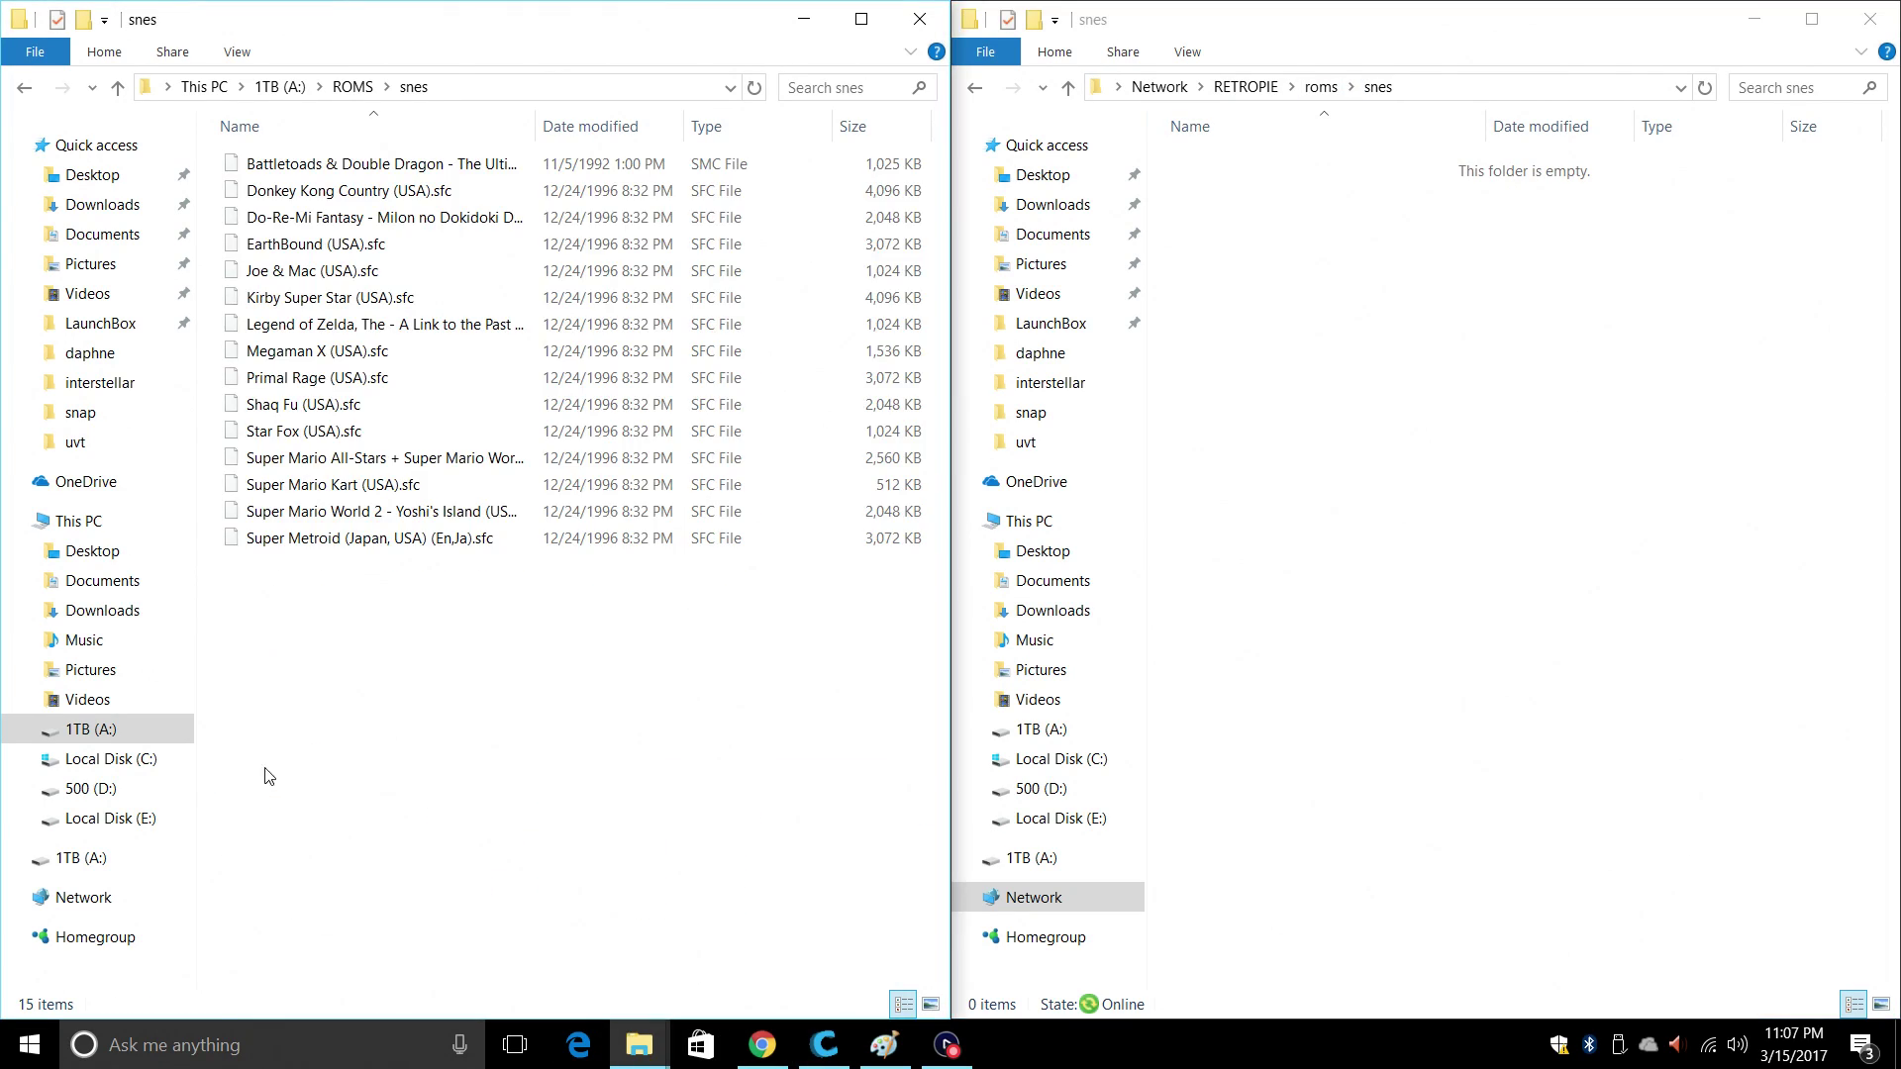
{"action": "left_click_drag", "start_coordinate": [336, 633], "coordinate": [342, 448]}
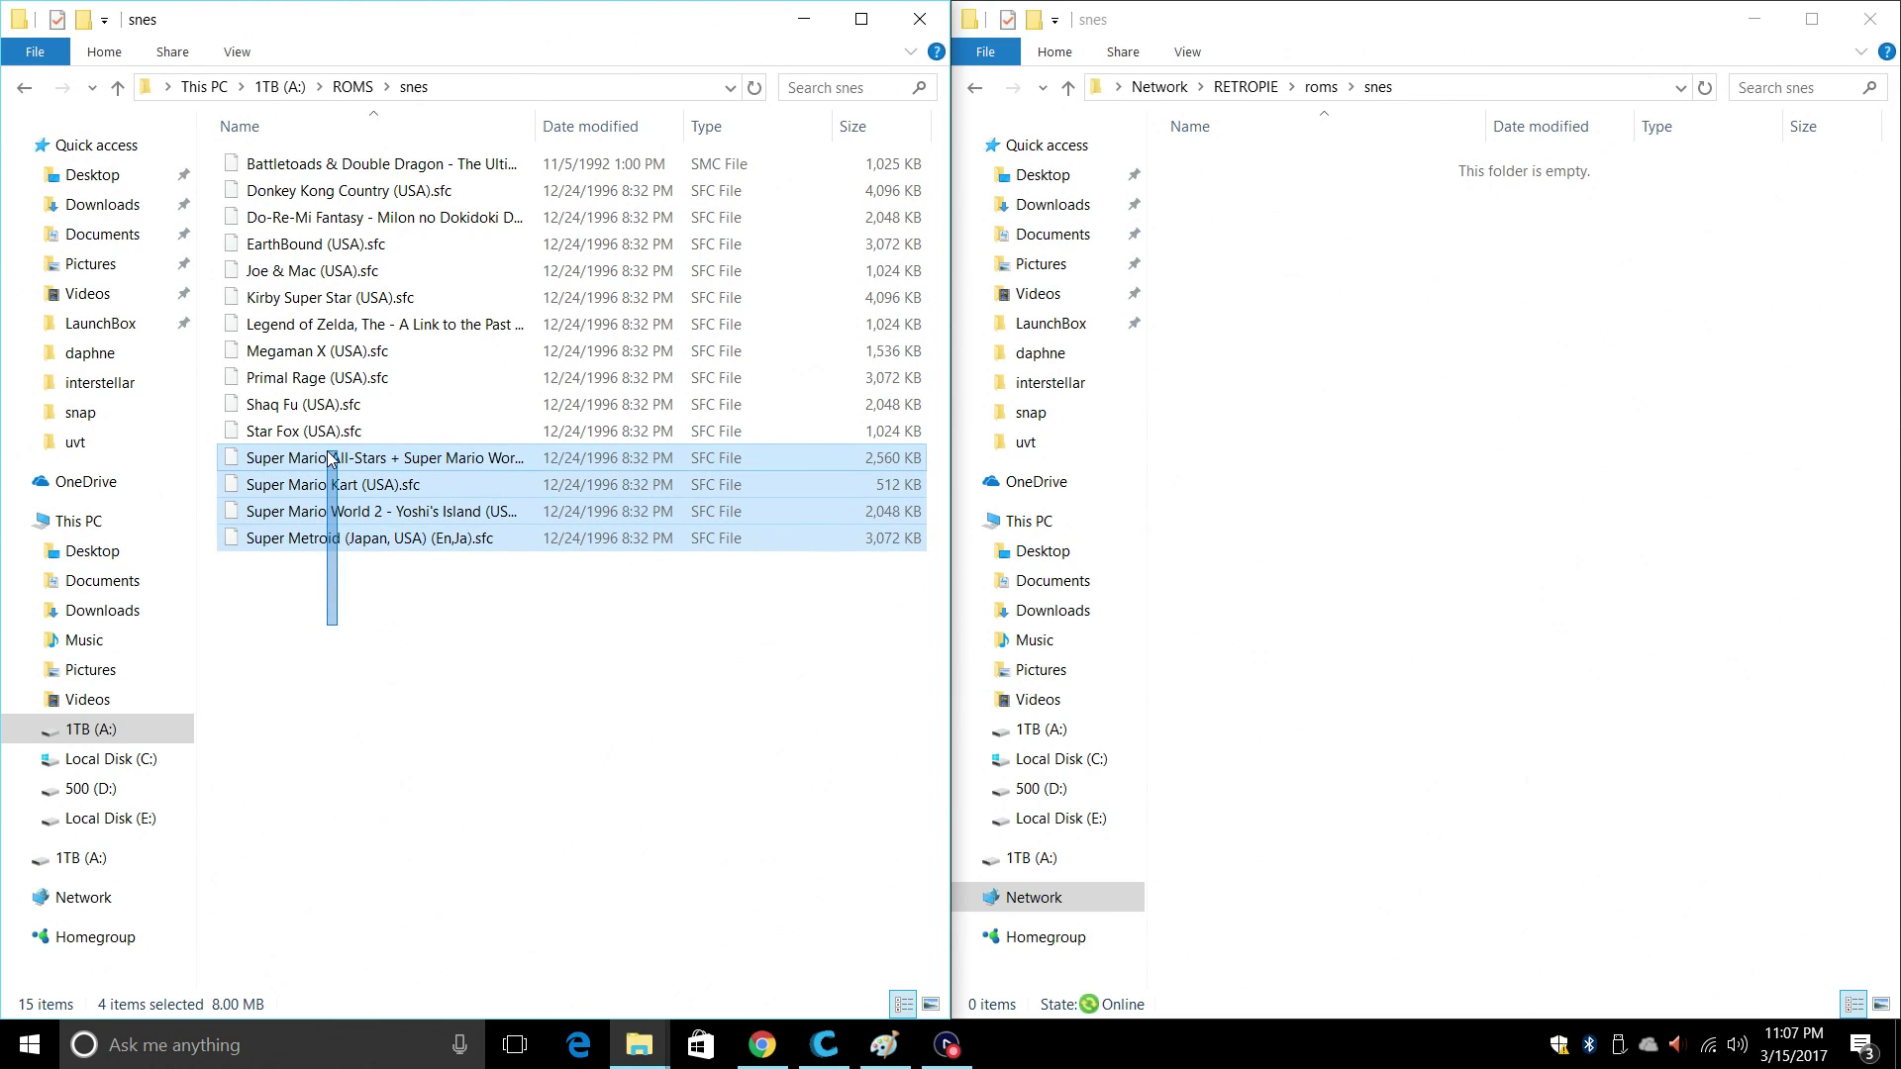
{"action": "left_click_drag", "start_coordinate": [421, 349], "coordinate": [363, 441]}
{"action": "left_click_drag", "start_coordinate": [319, 359], "coordinate": [1326, 399]}
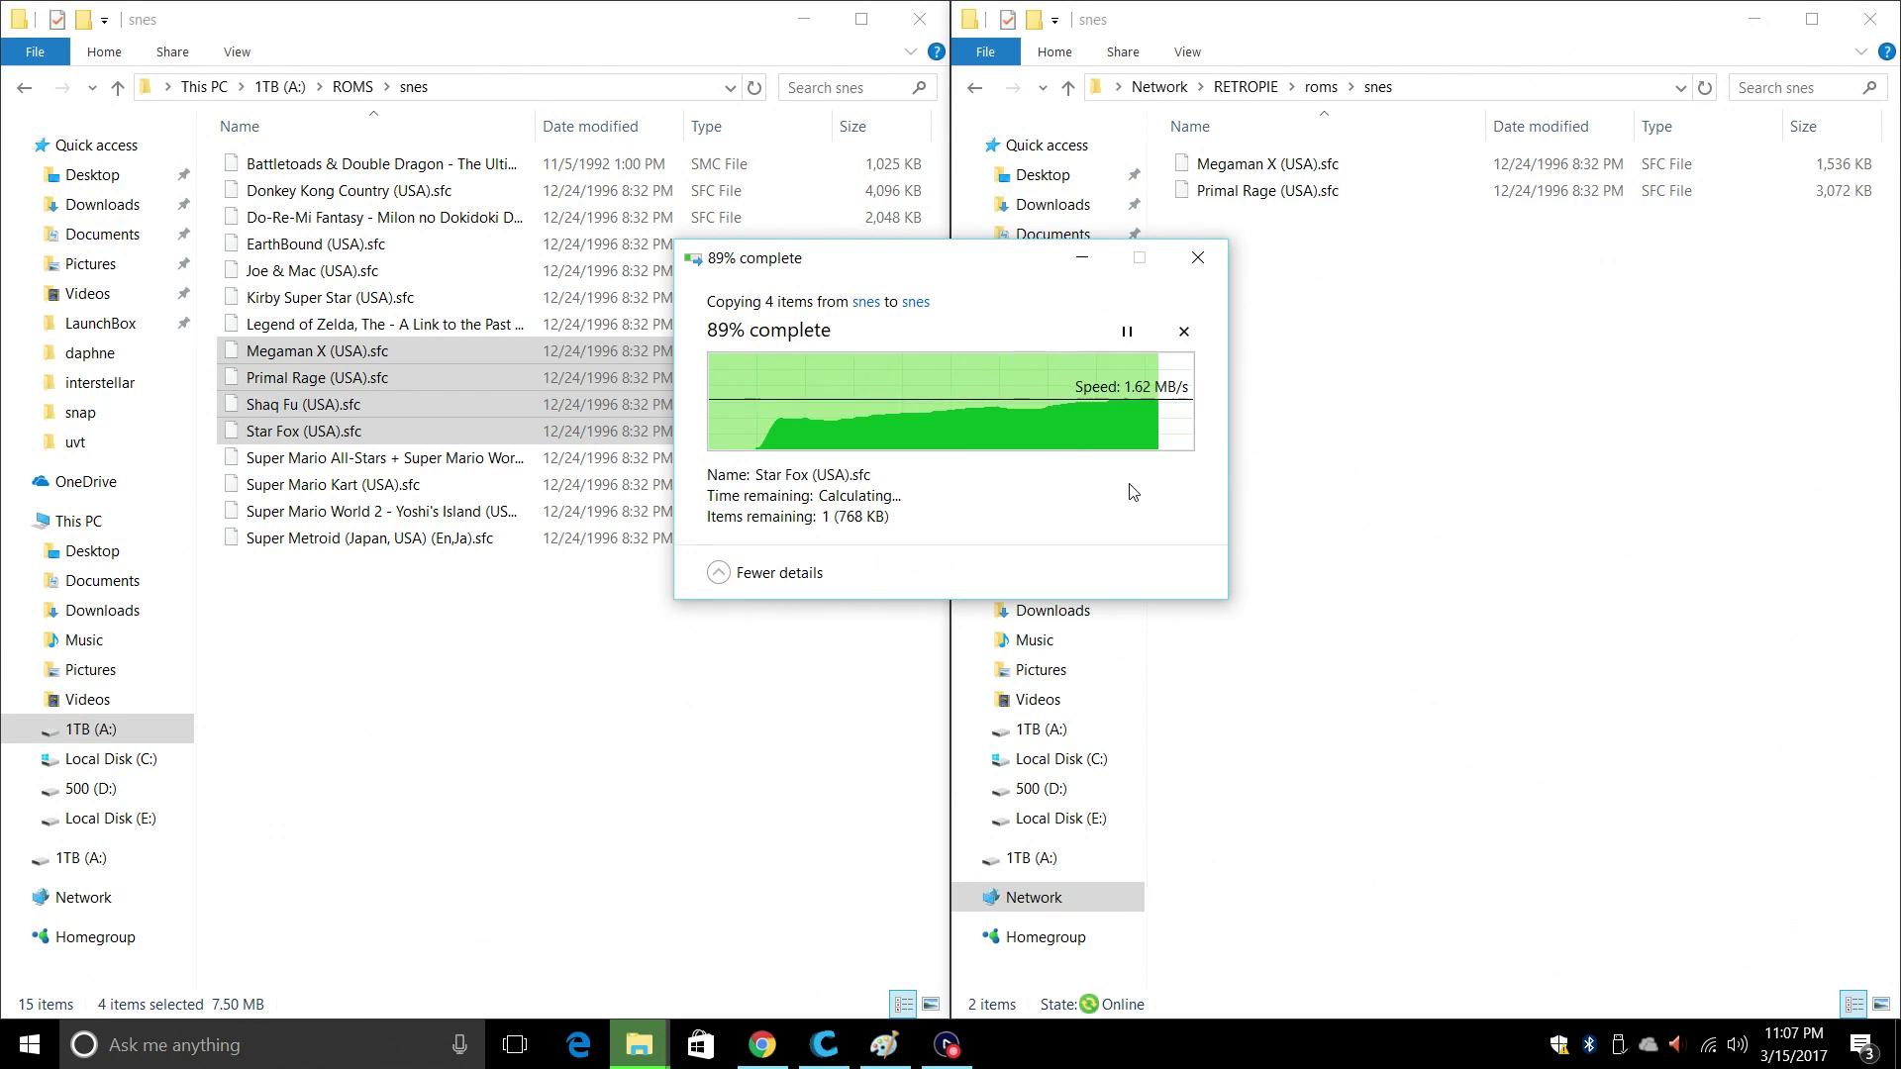
Step: Check the four copied SNES games, then return to the RetroPie roms folder
{"action": "left_click", "coordinate": [1229, 506]}
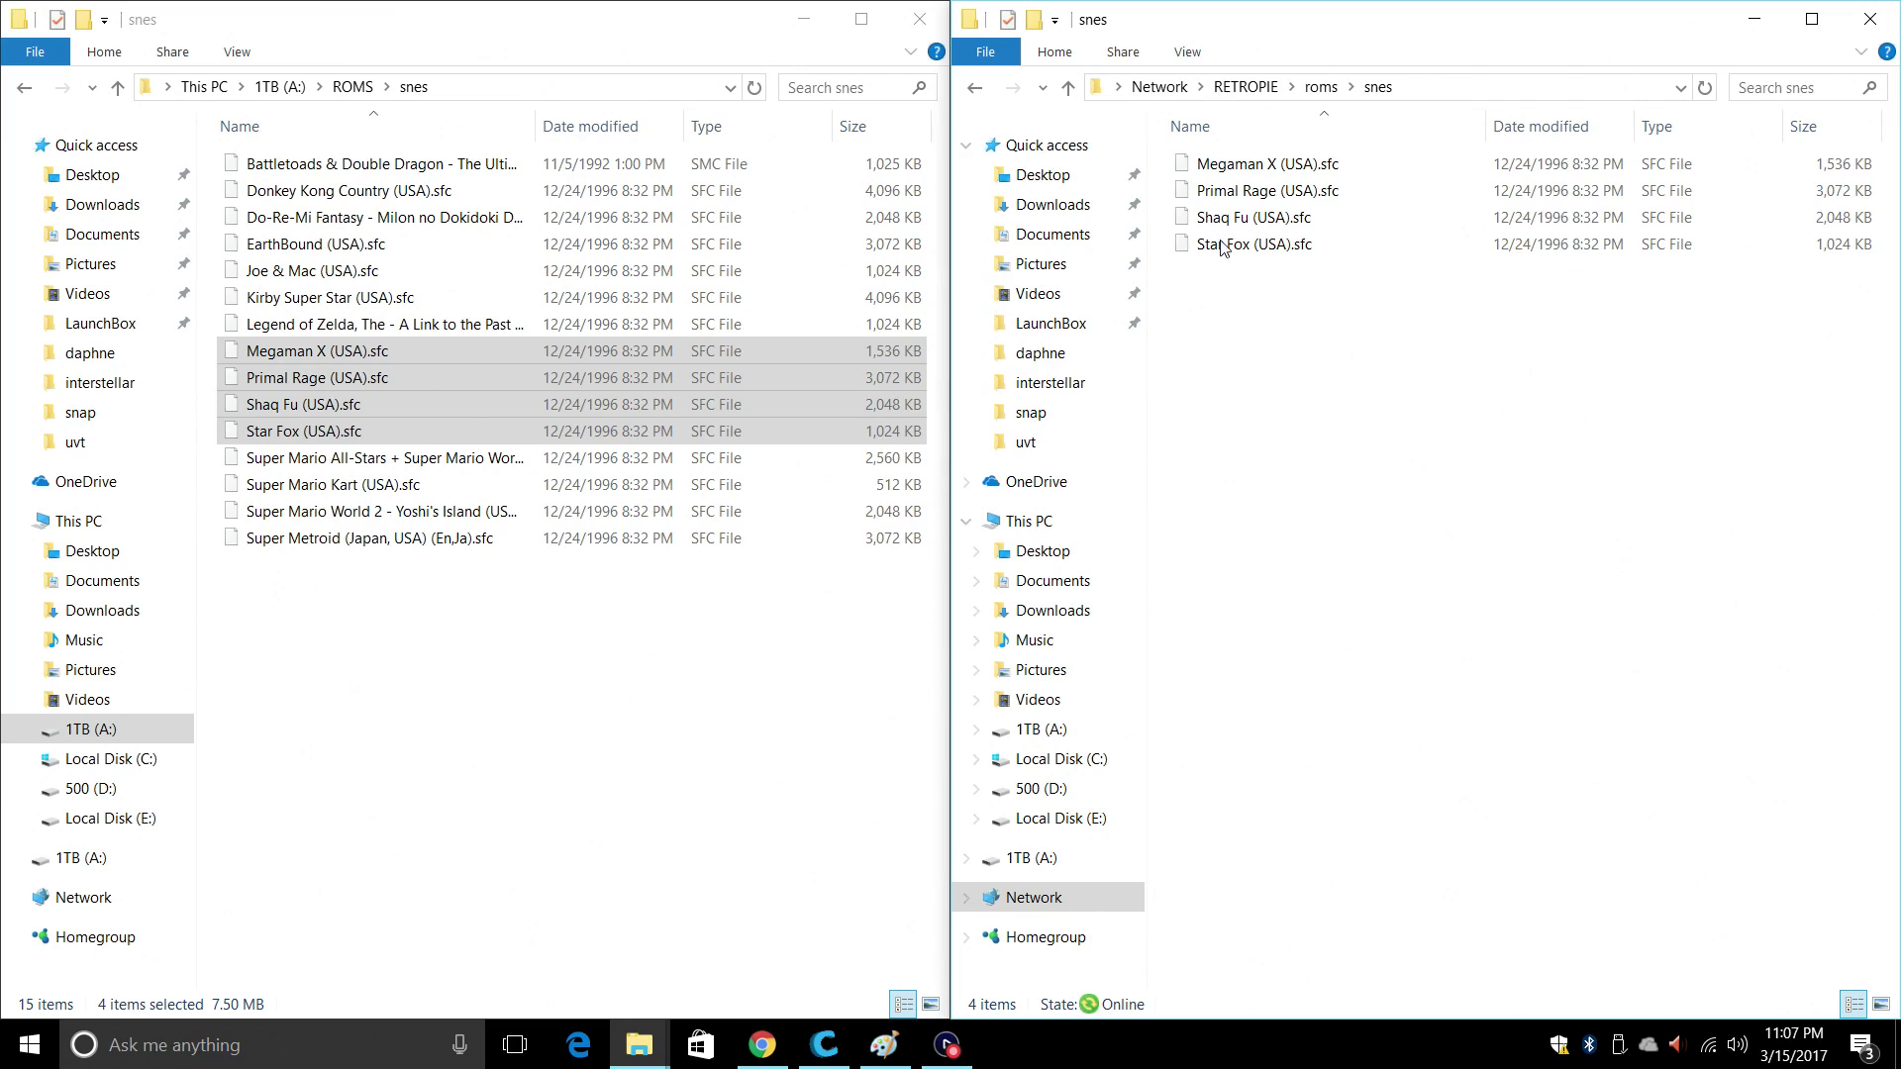
{"action": "key", "text": "Up"}
{"action": "key", "text": "Up"}
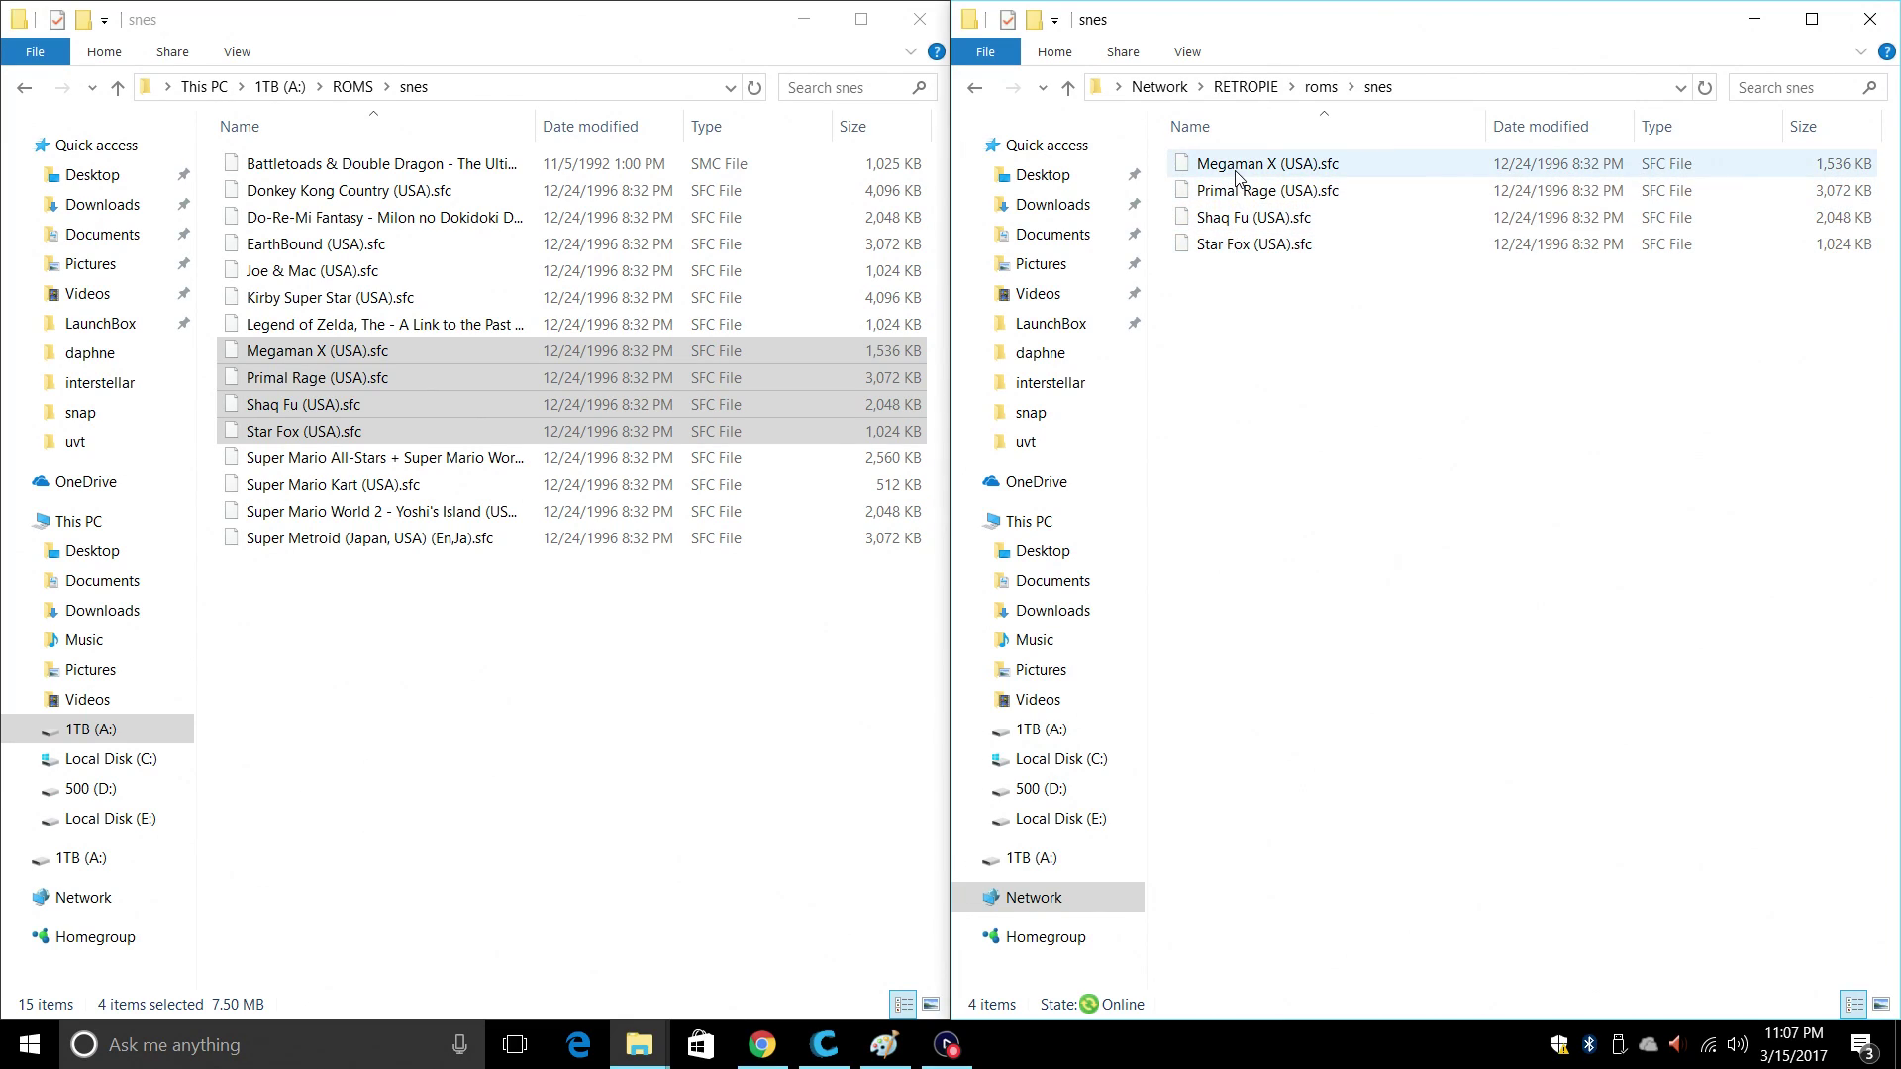
{"action": "key", "text": "Down"}
{"action": "key", "text": "Down"}
{"action": "key", "text": "Down"}
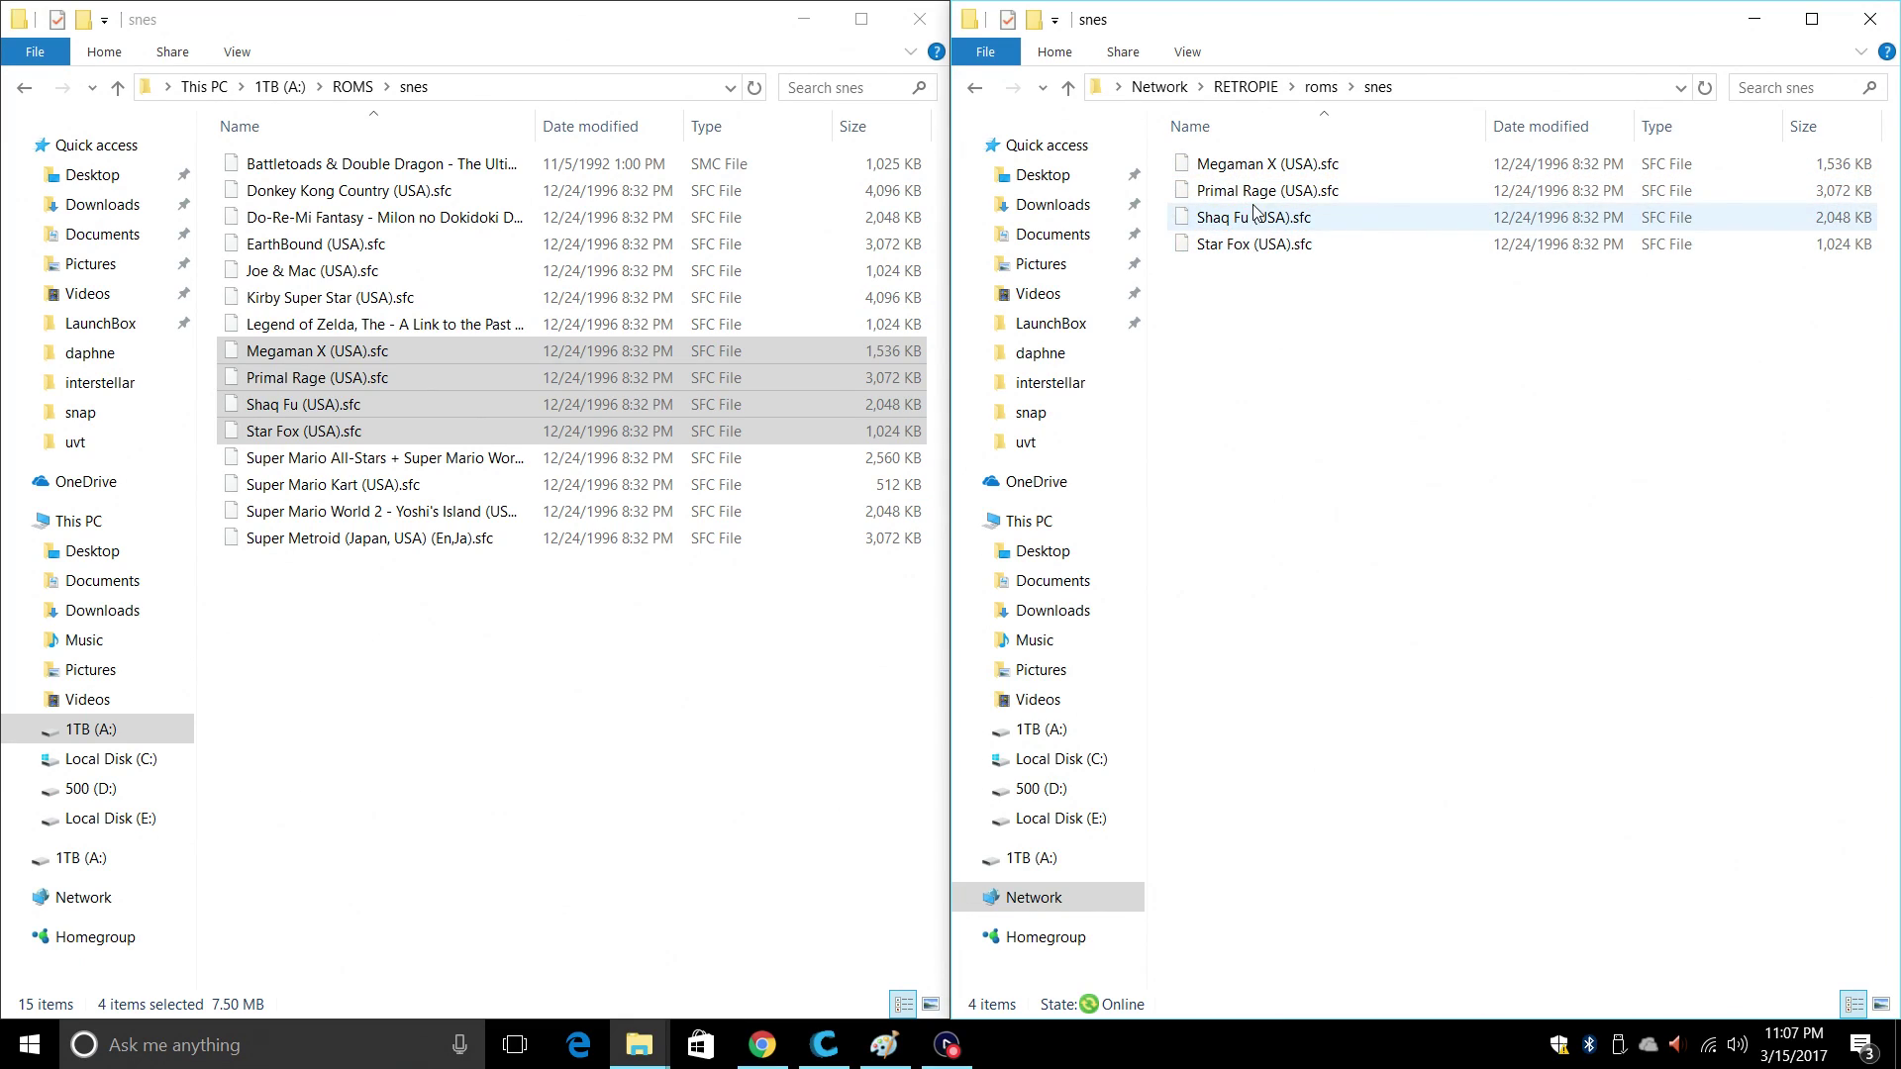
{"action": "left_click", "coordinate": [974, 87]}
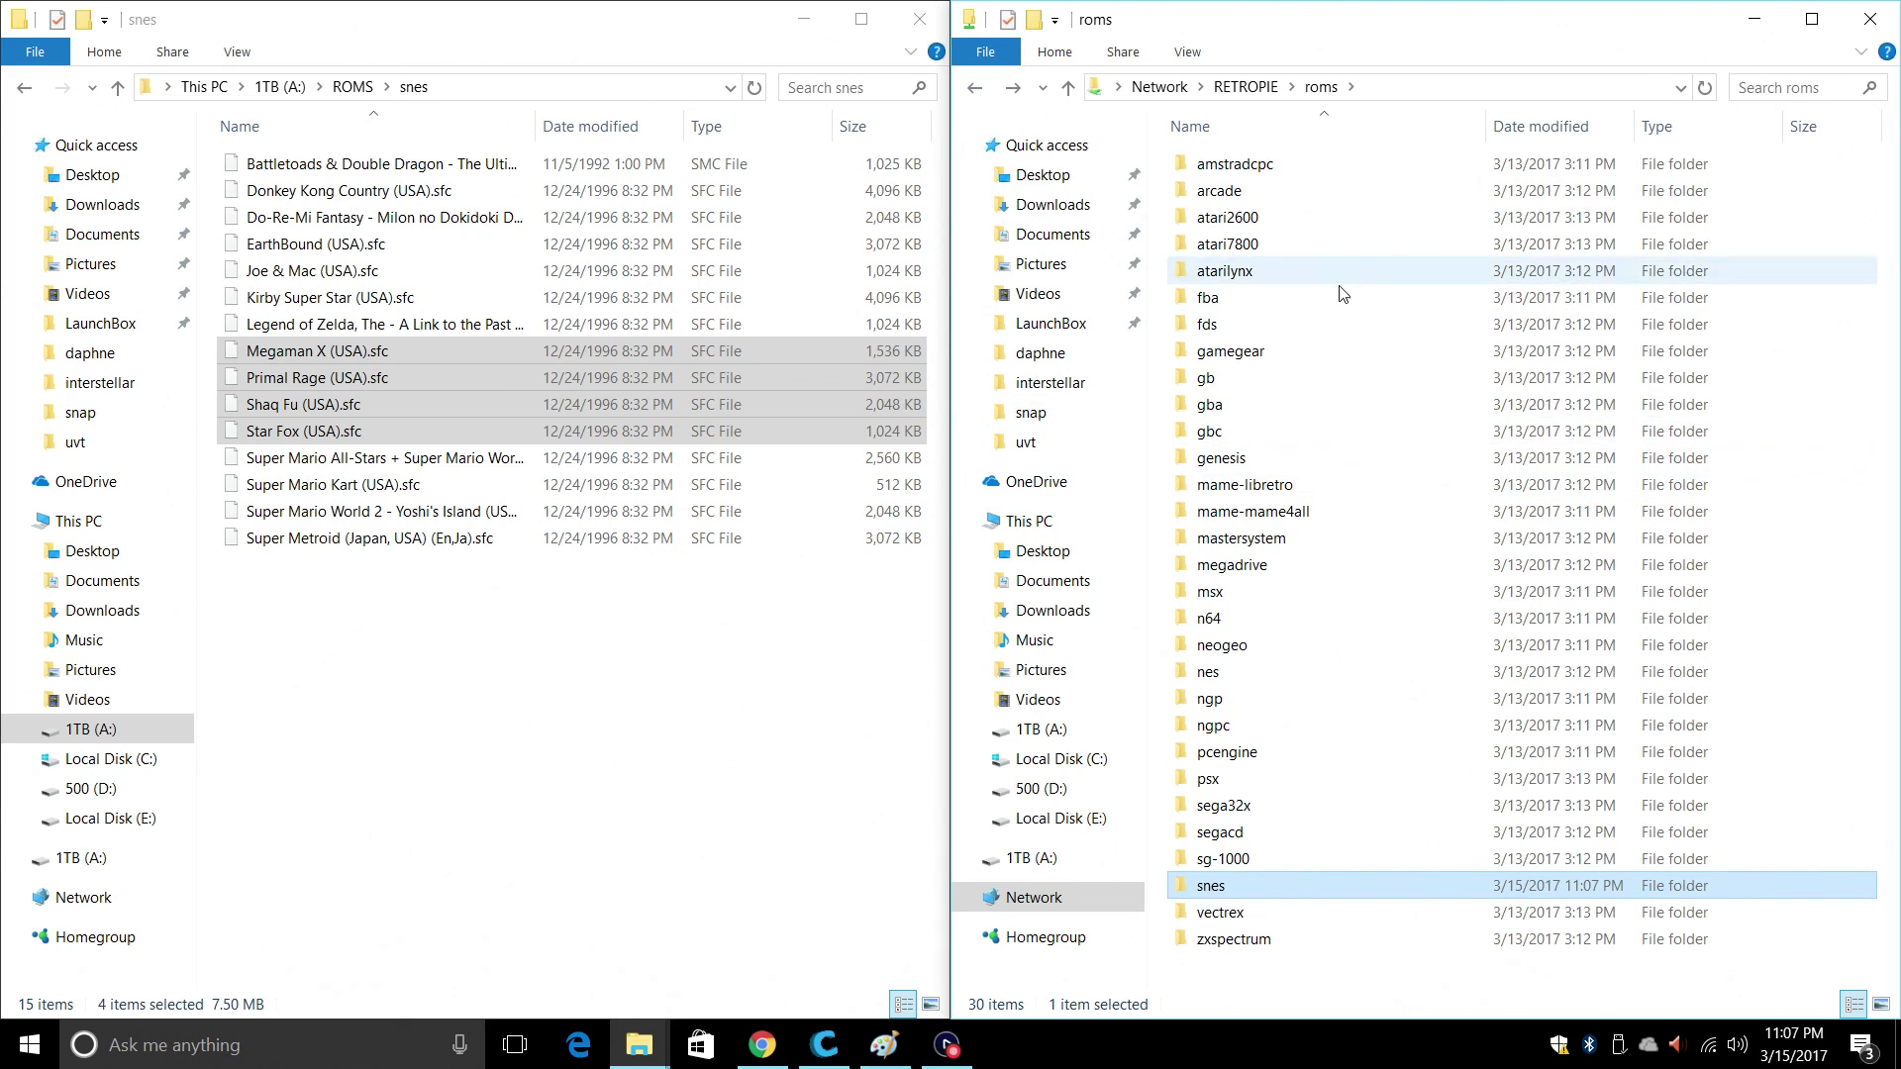
Step: Drag all five .md games from local gen into the share's genesis folder, then return to roms
{"action": "left_click", "coordinate": [25, 89]}
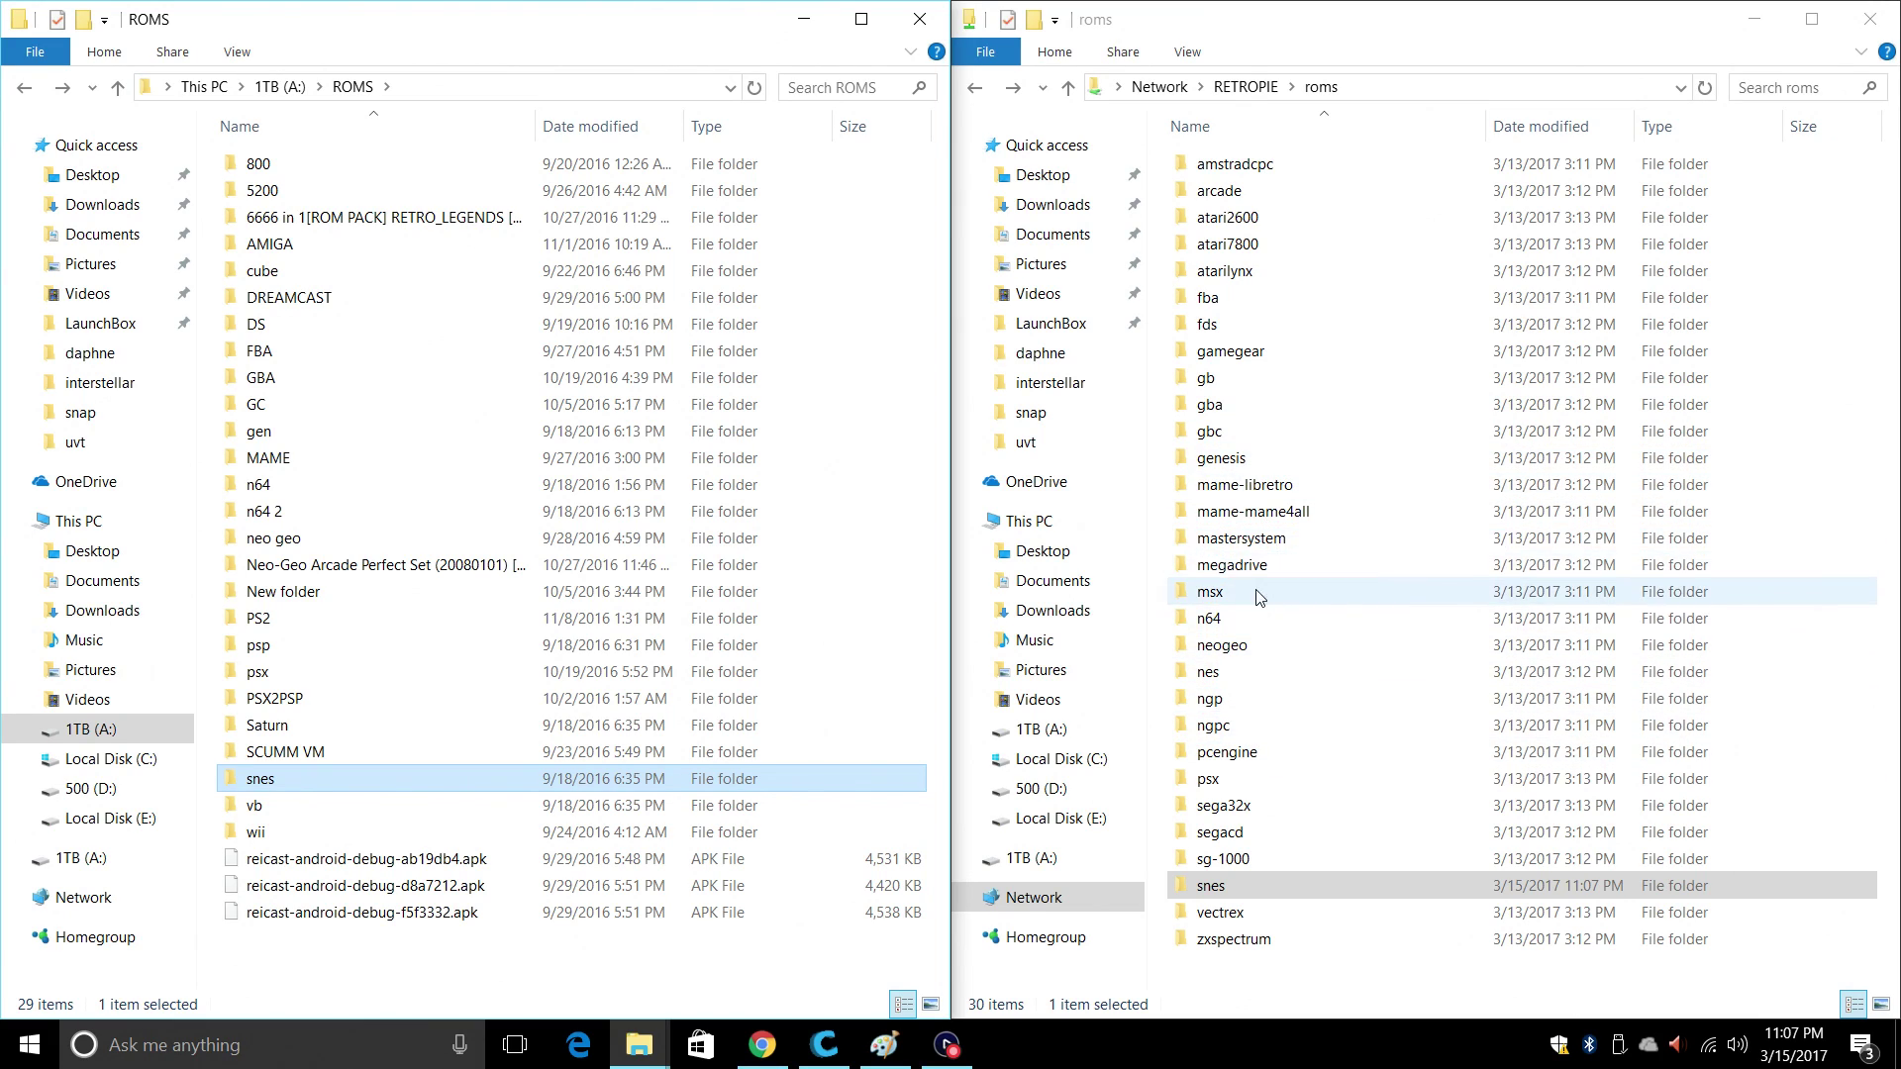
{"action": "double_click", "coordinate": [1240, 463]}
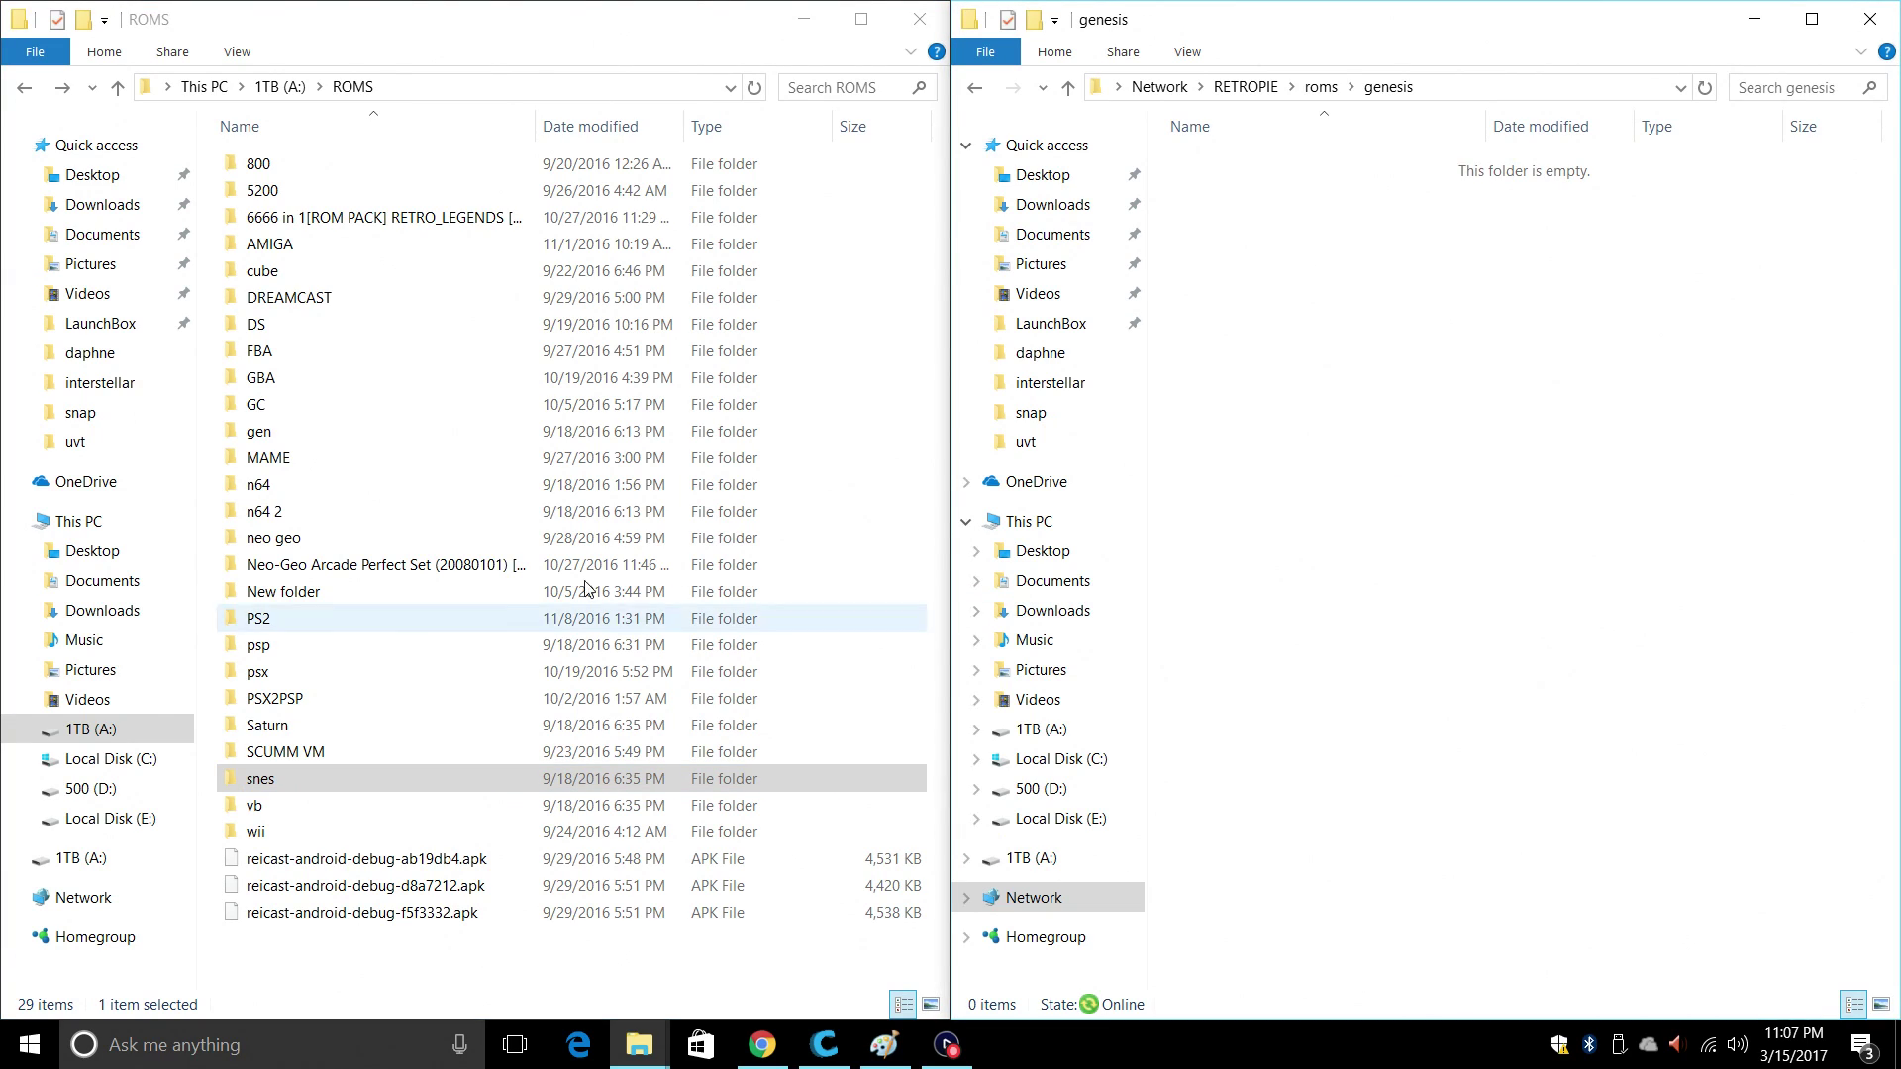
{"action": "double_click", "coordinate": [259, 430]}
{"action": "left_click_drag", "start_coordinate": [373, 333], "coordinate": [1381, 331]}
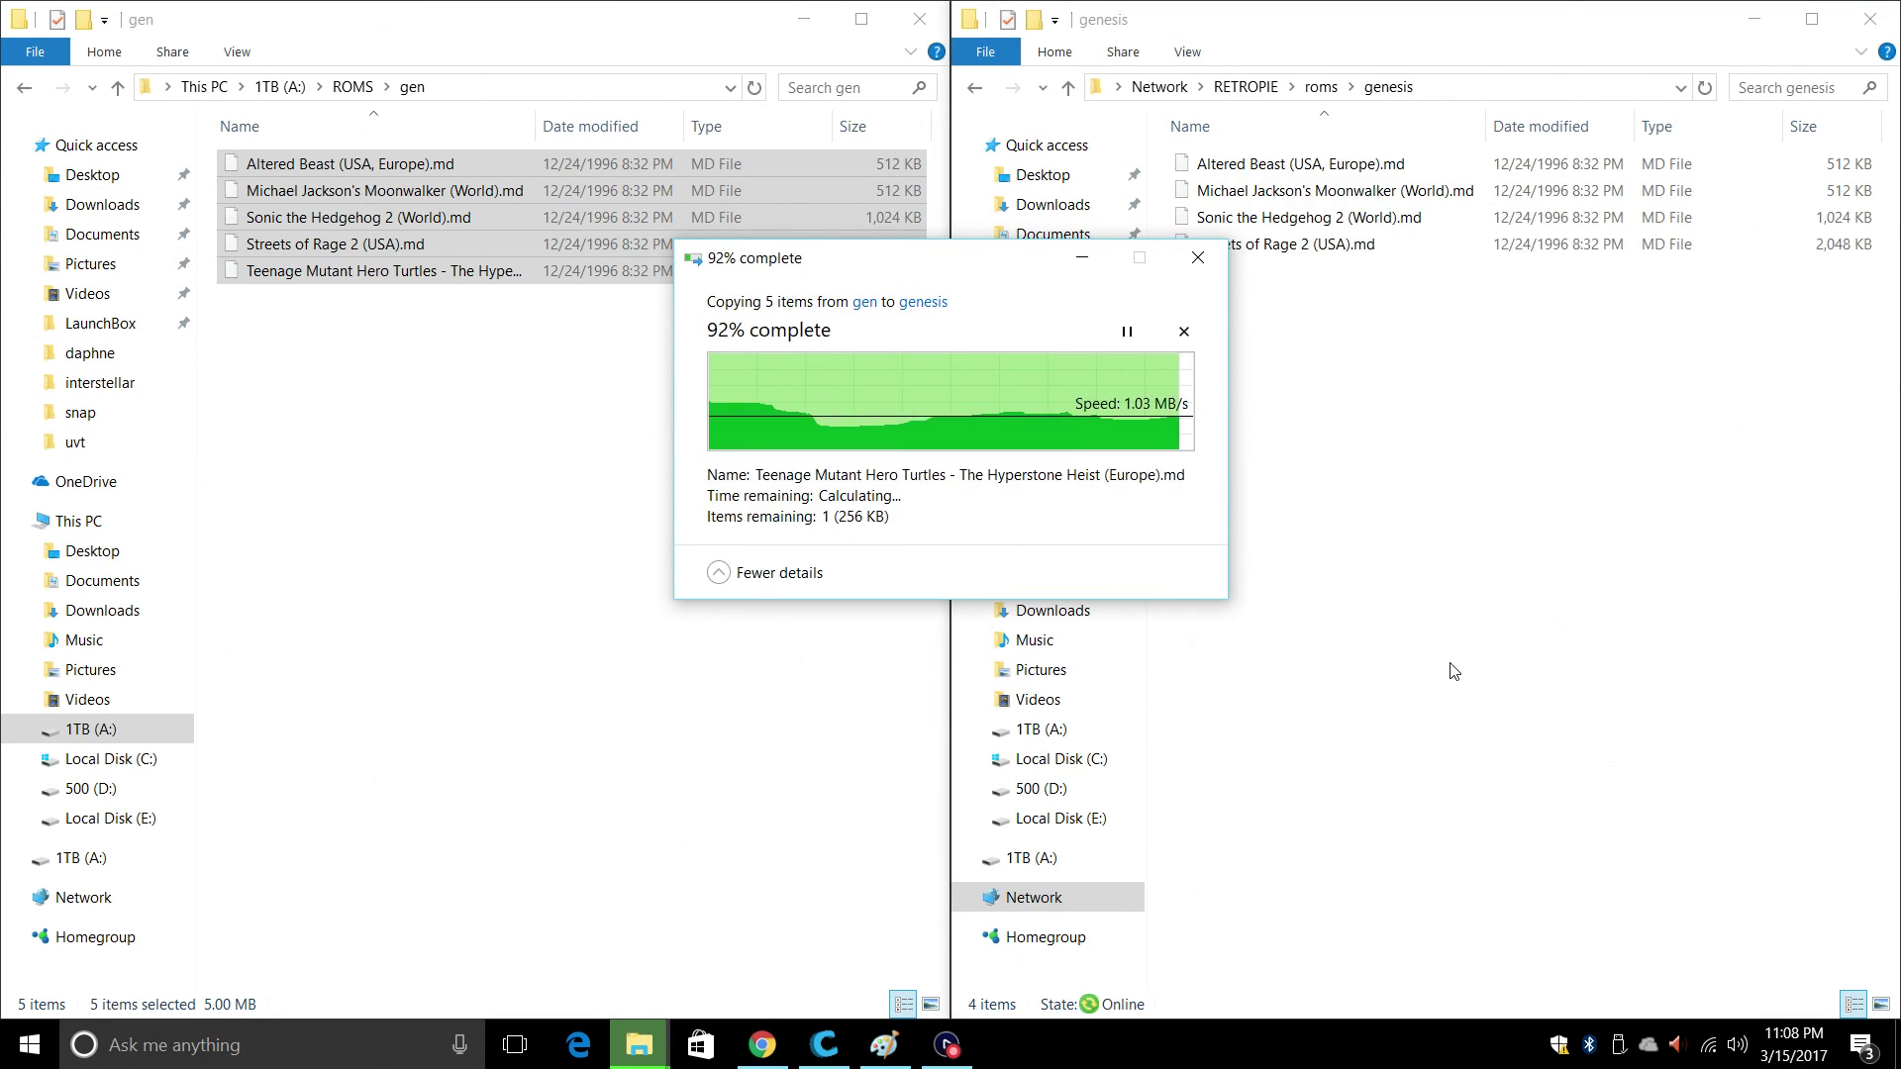
{"action": "left_click", "coordinate": [1396, 574]}
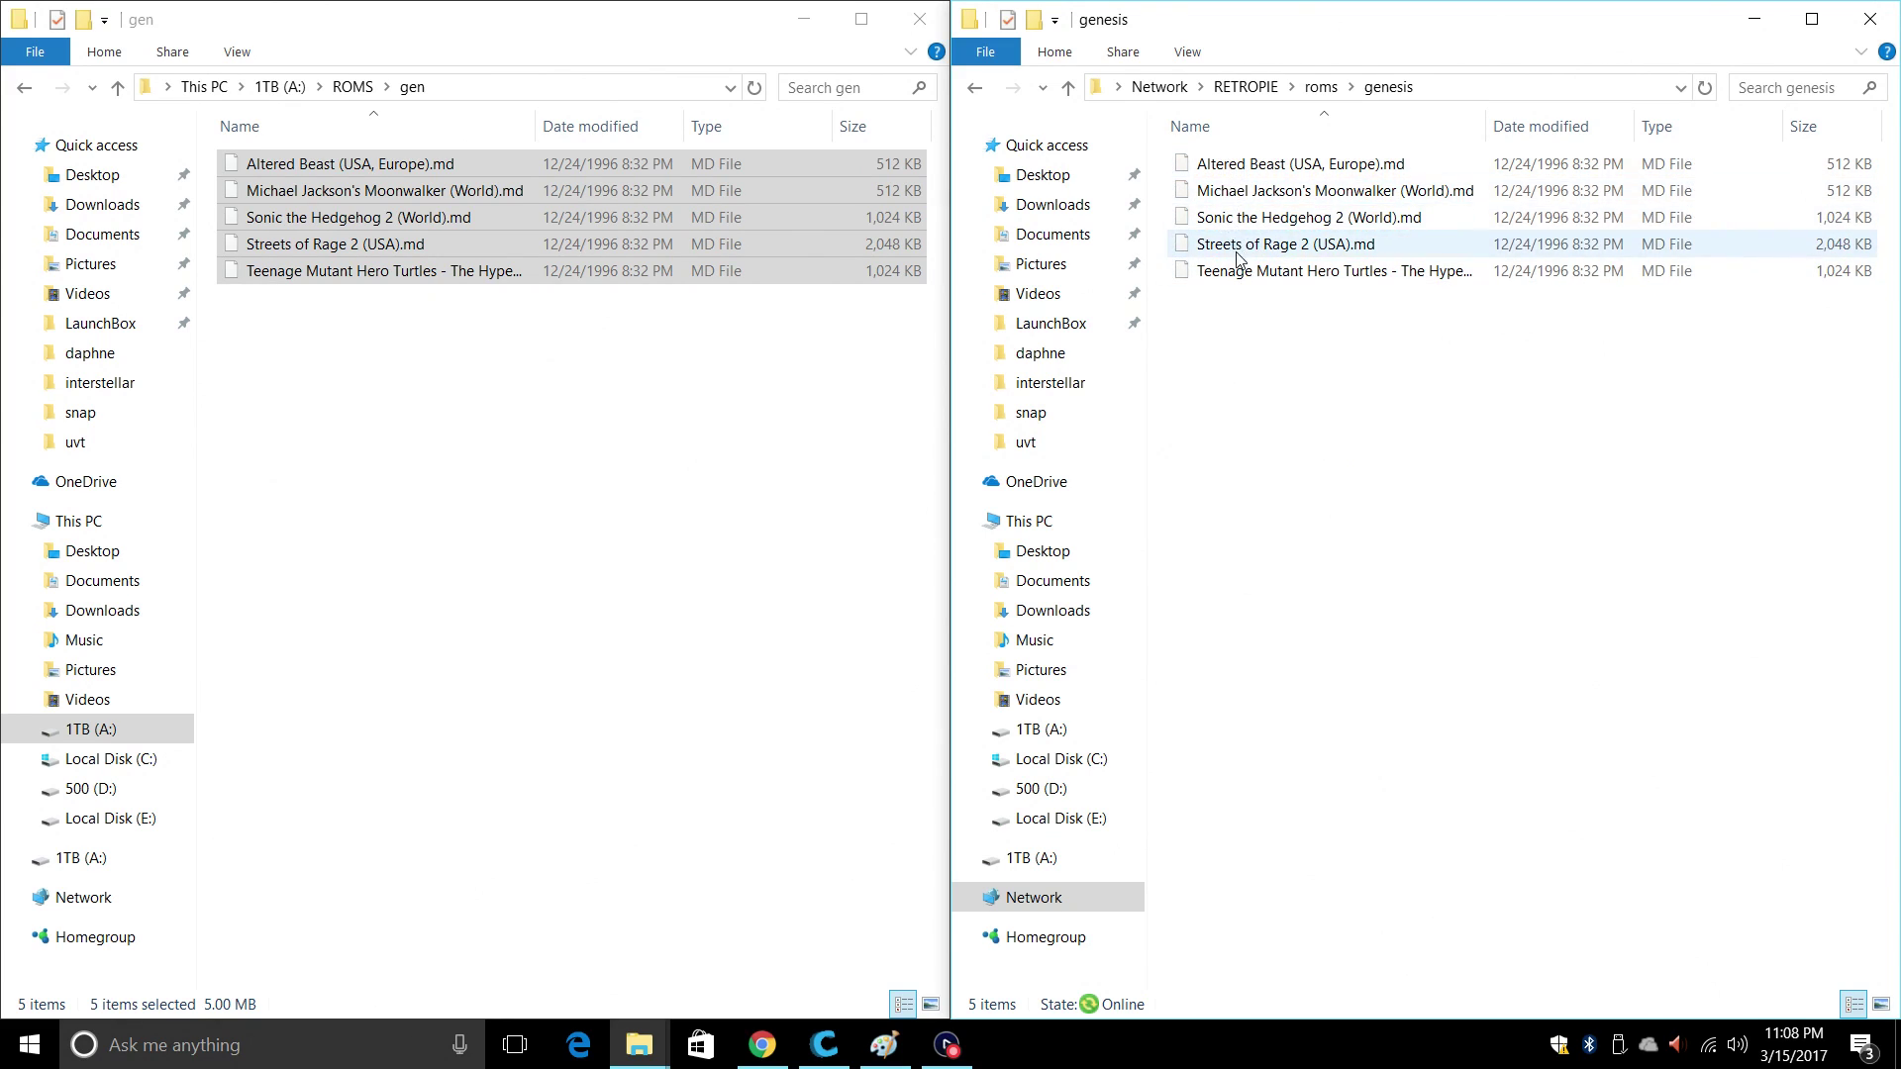
{"action": "left_click", "coordinate": [974, 87]}
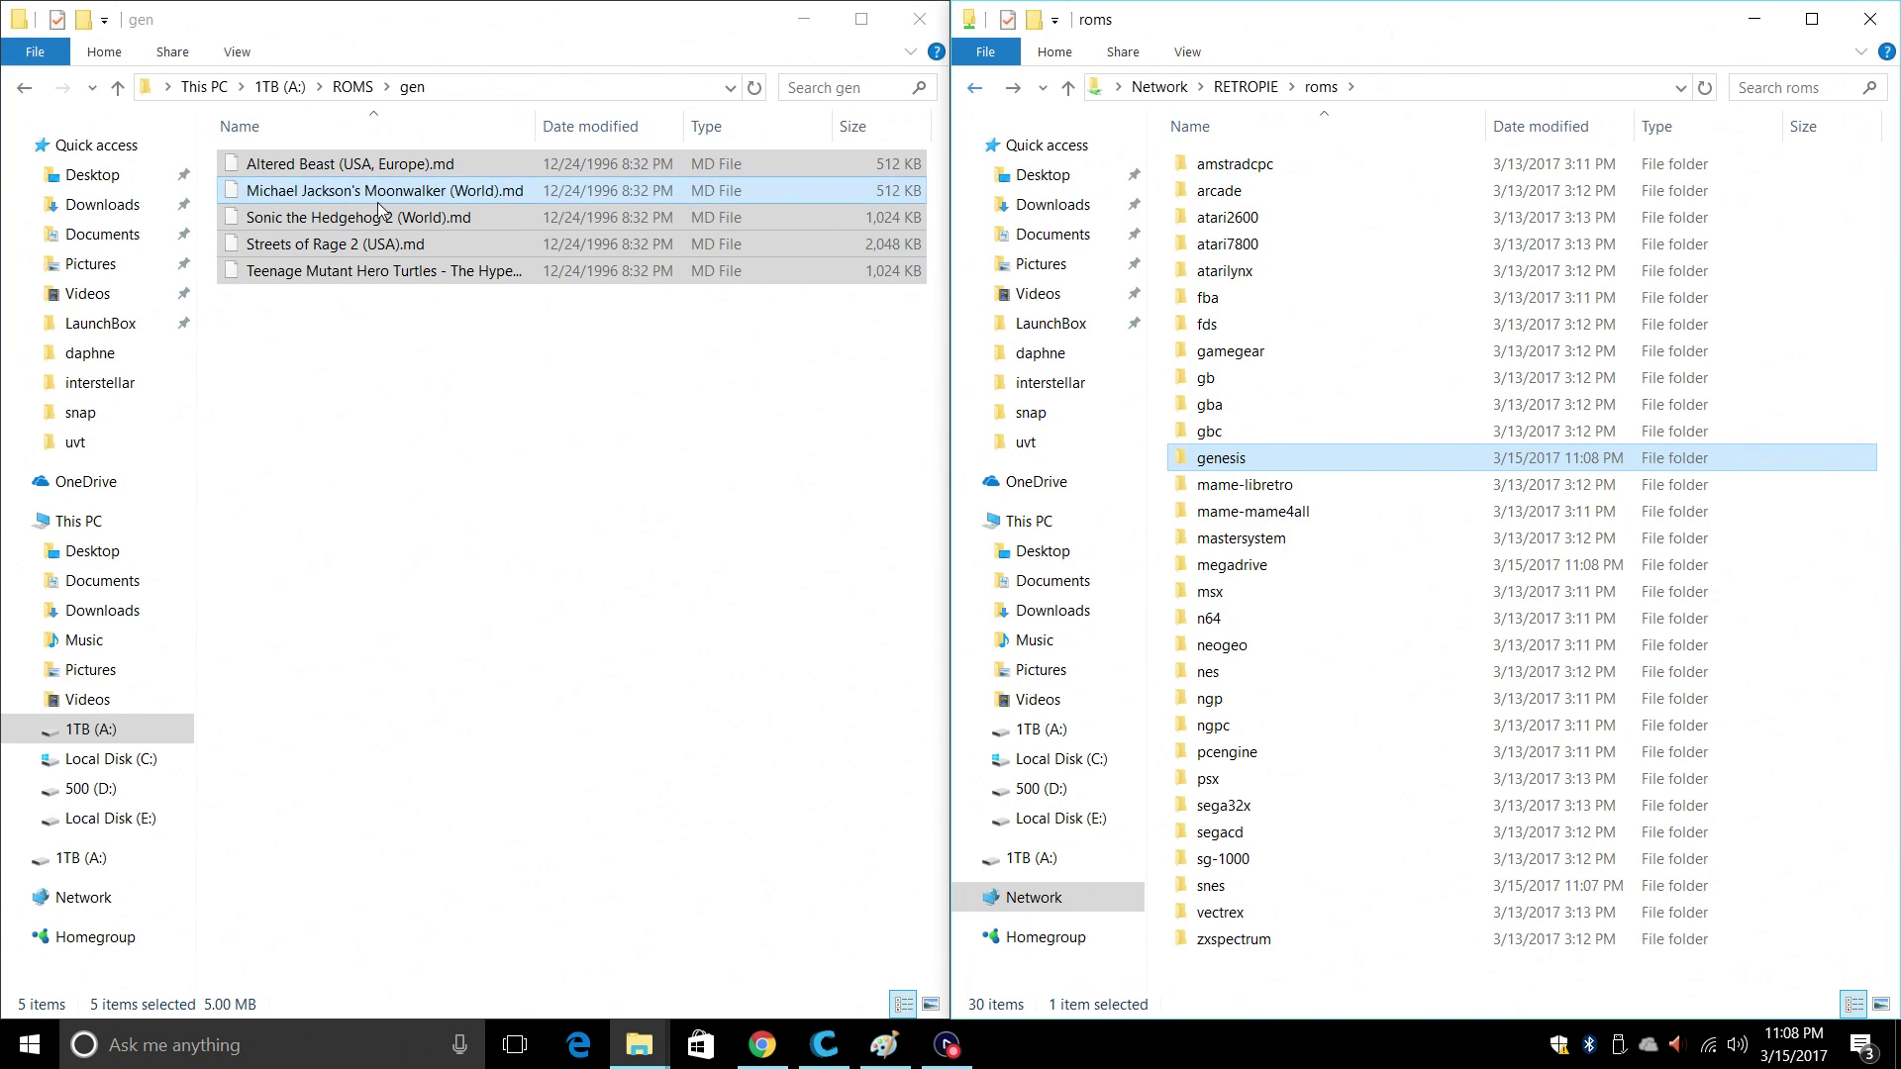
Step: Go back to the top-level ROMS folder in the left Explorer window
{"action": "left_click", "coordinate": [24, 87]}
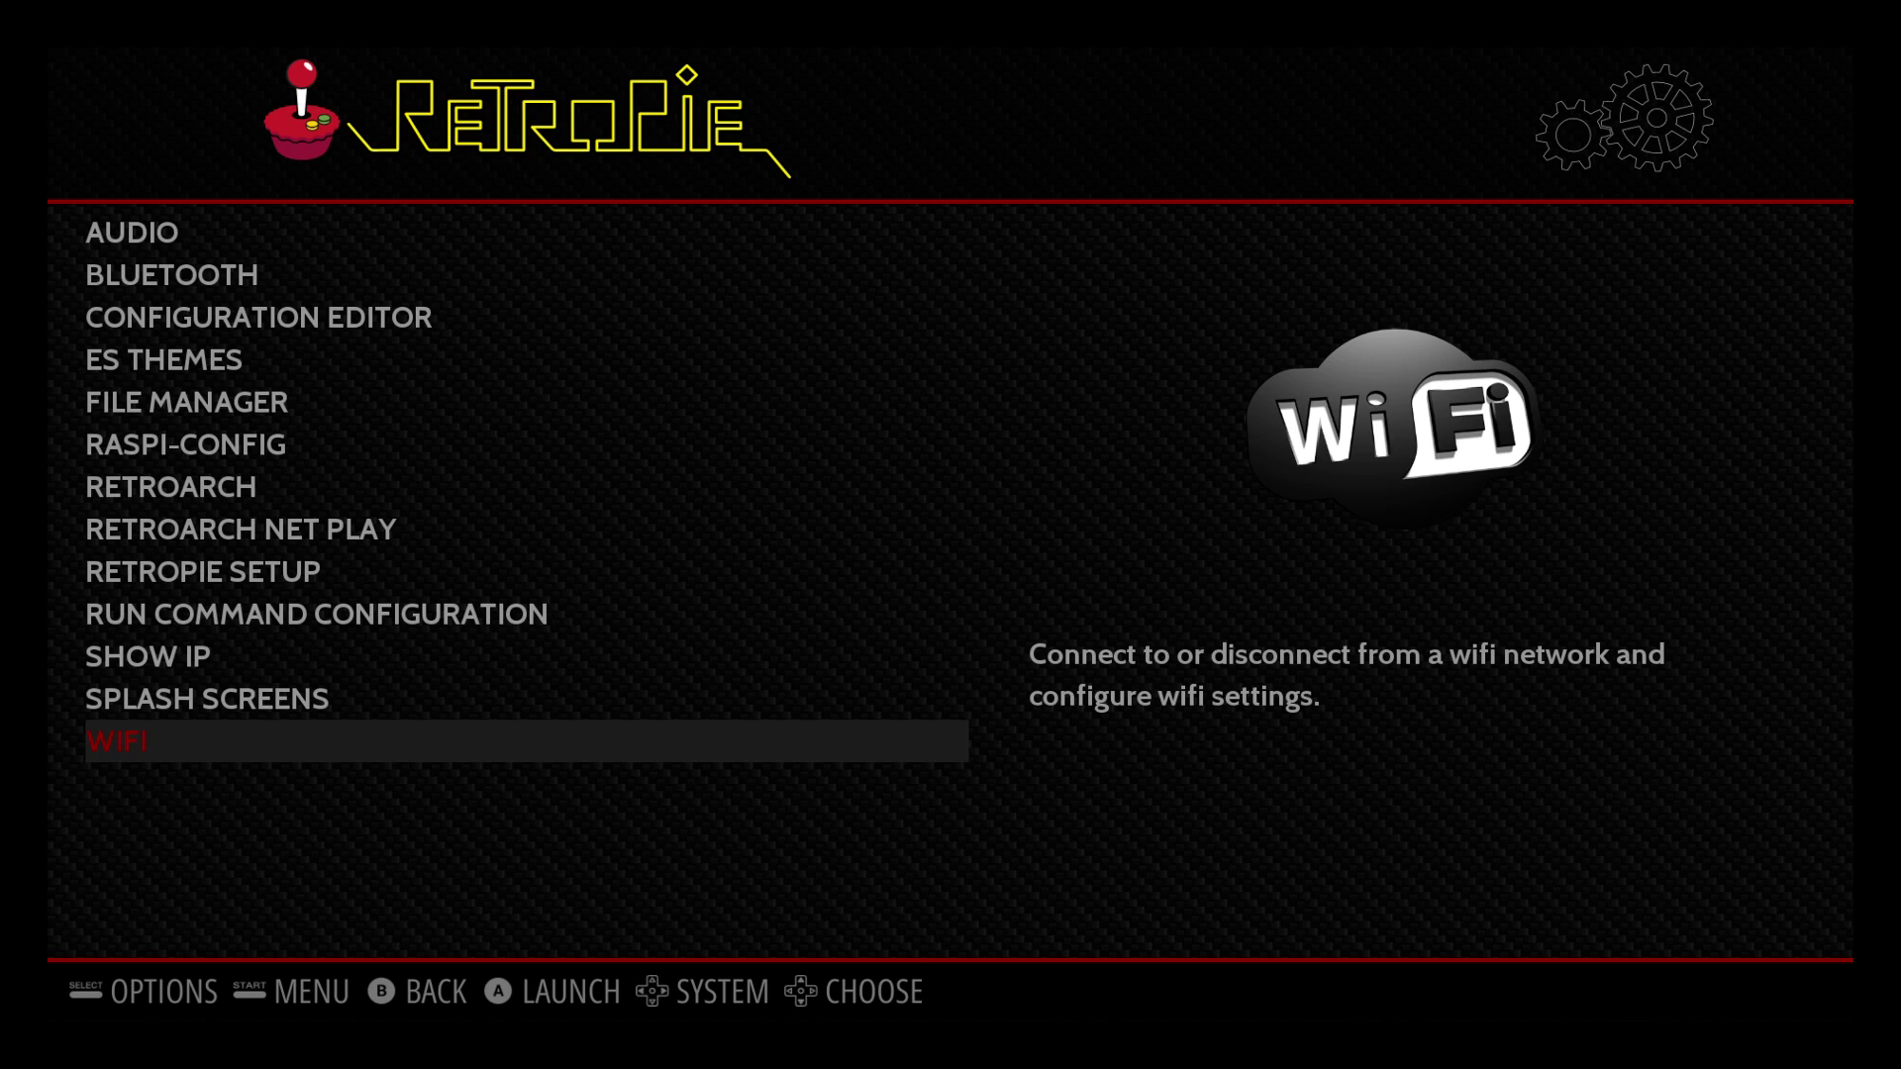
Step: Start Configure Input from the EmulationStation main menu and confirm to begin mapping gamepad 1
{"action": "key", "text": "Return"}
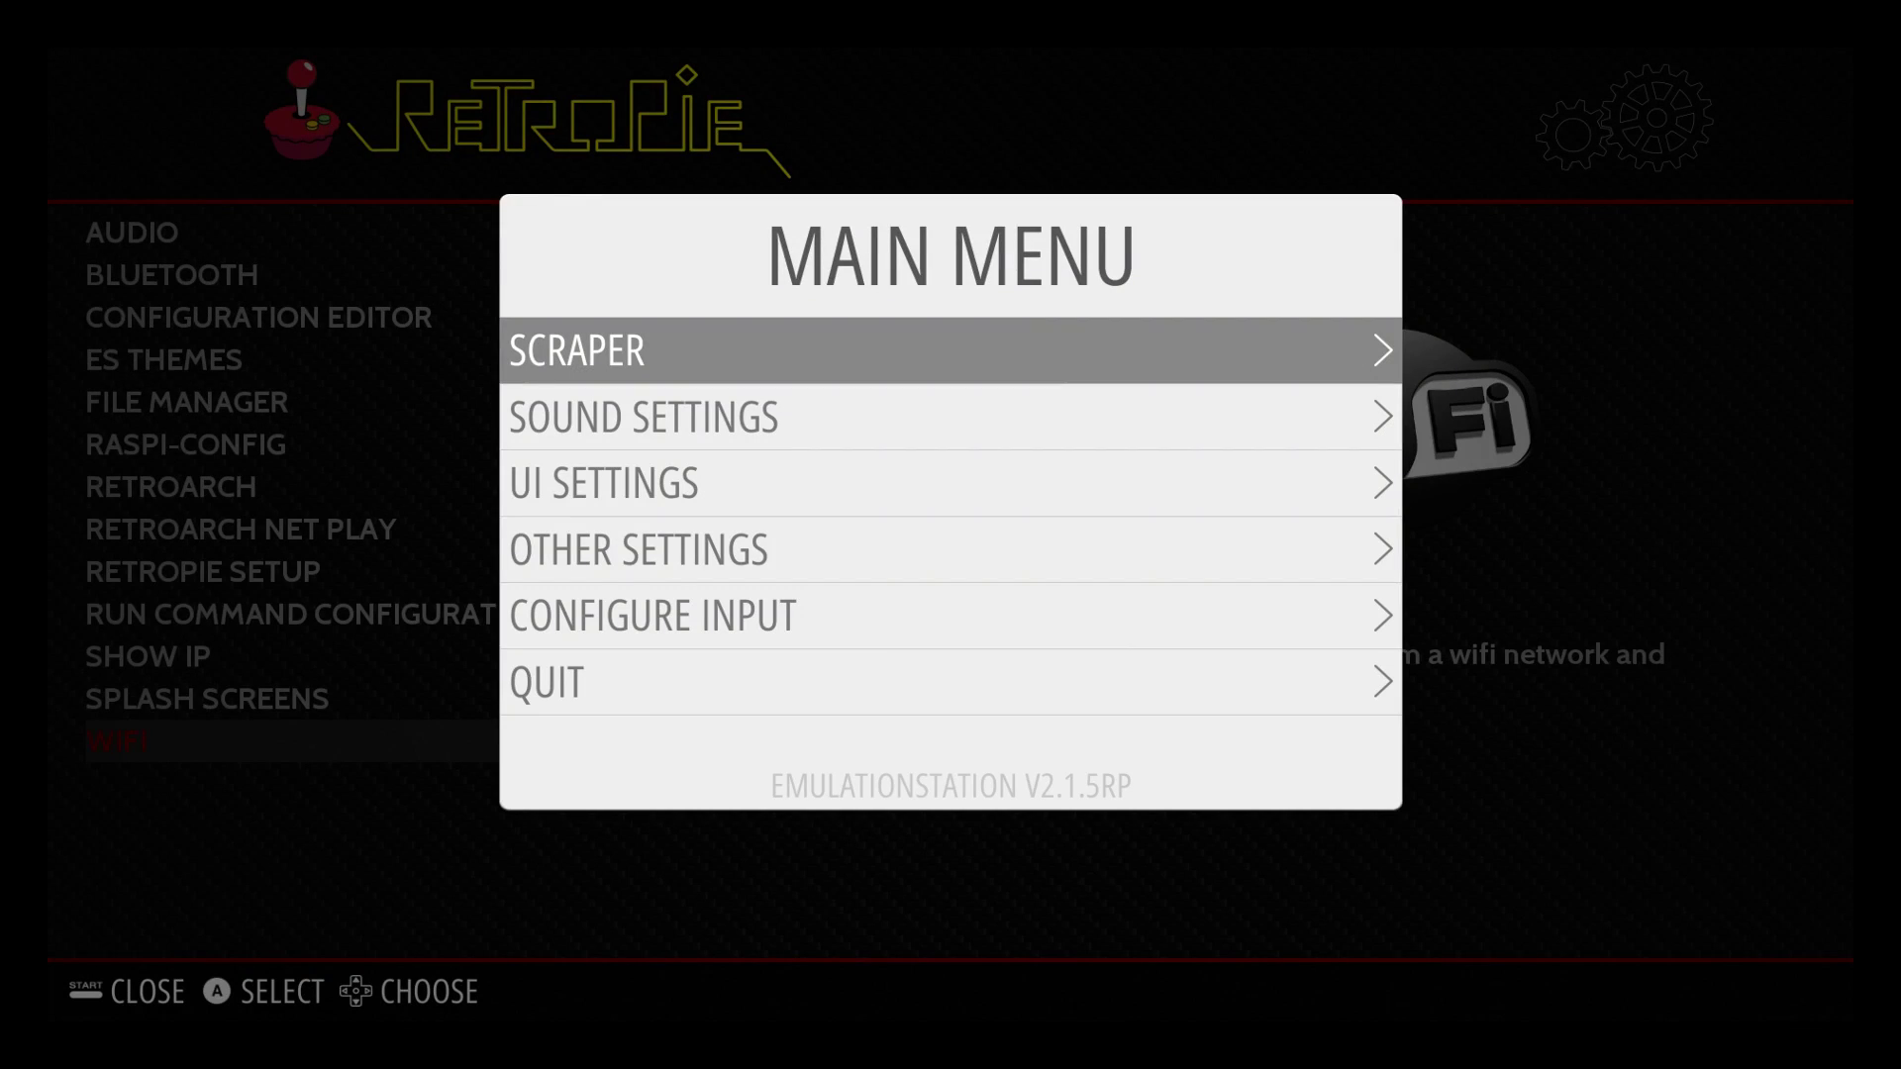
{"action": "key", "text": "Down"}
{"action": "key", "text": "Down"}
{"action": "key", "text": "Down"}
{"action": "key", "text": "Down"}
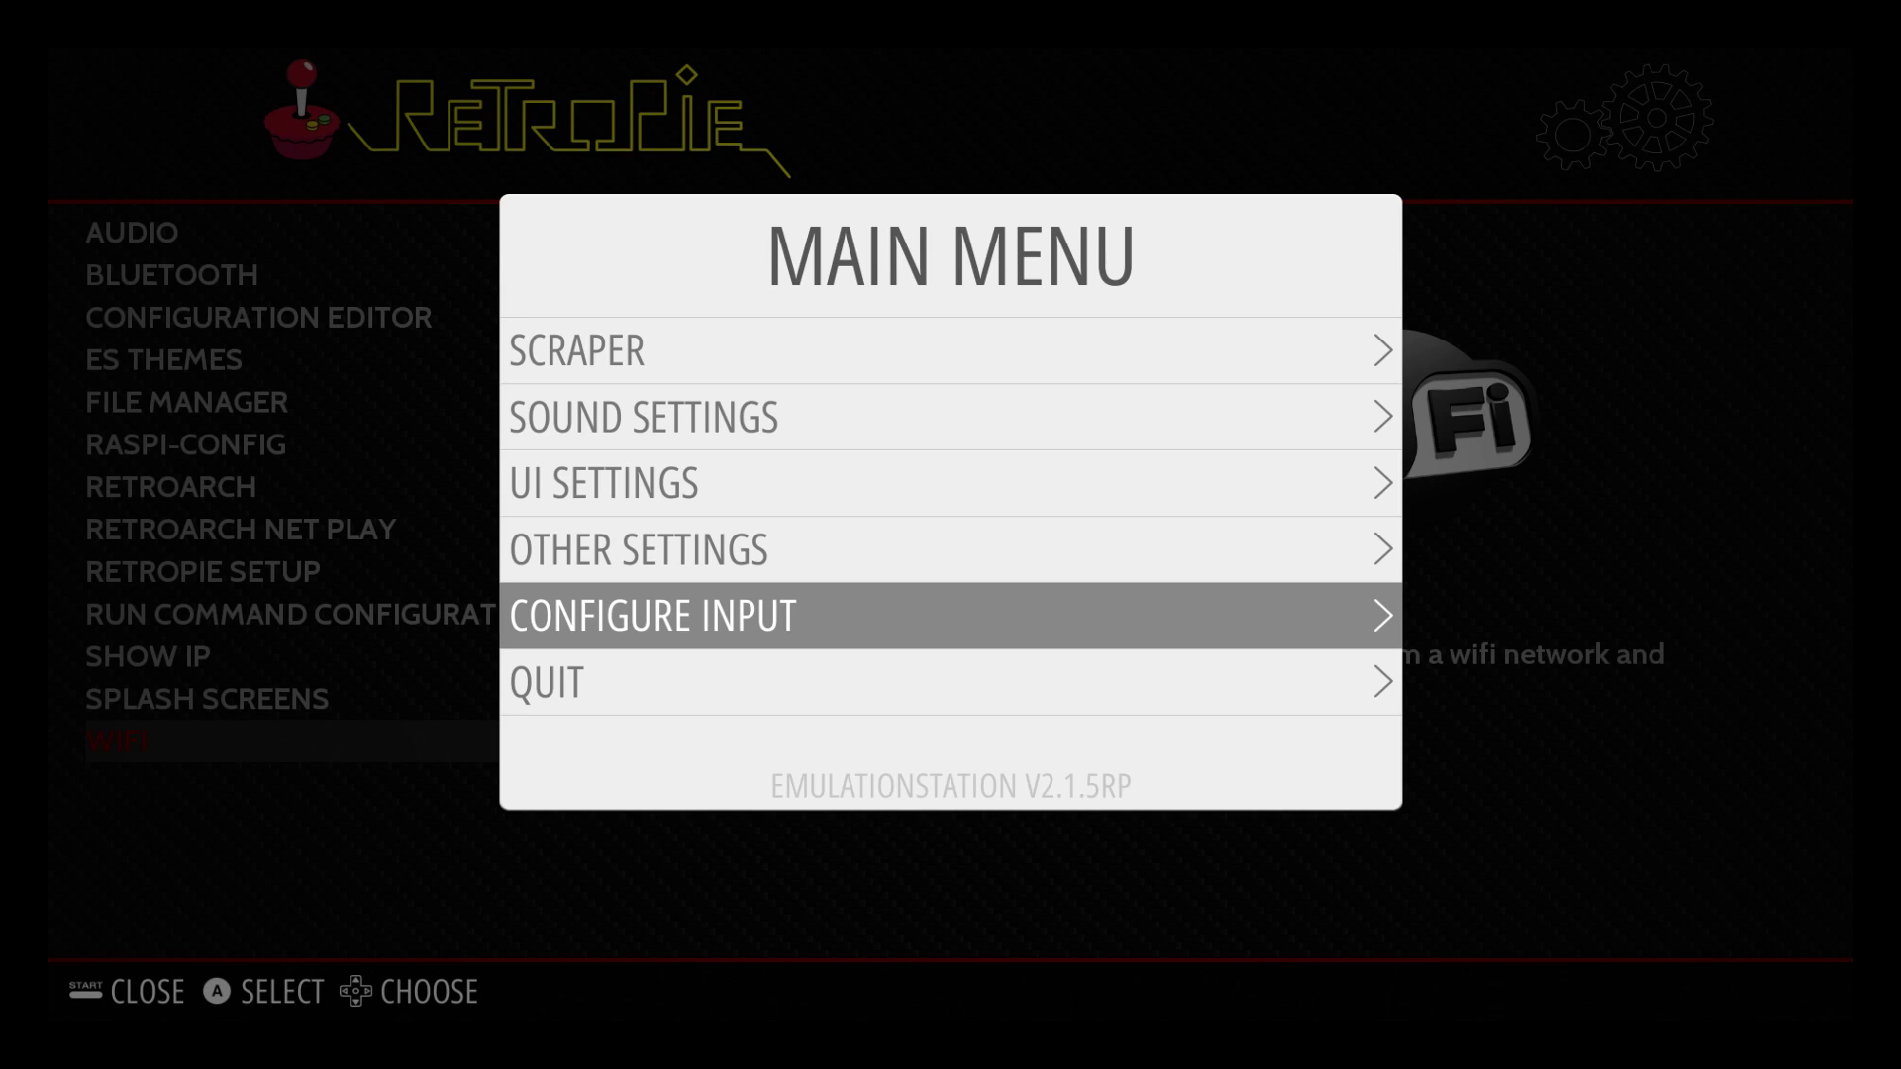
{"action": "key", "text": "Return"}
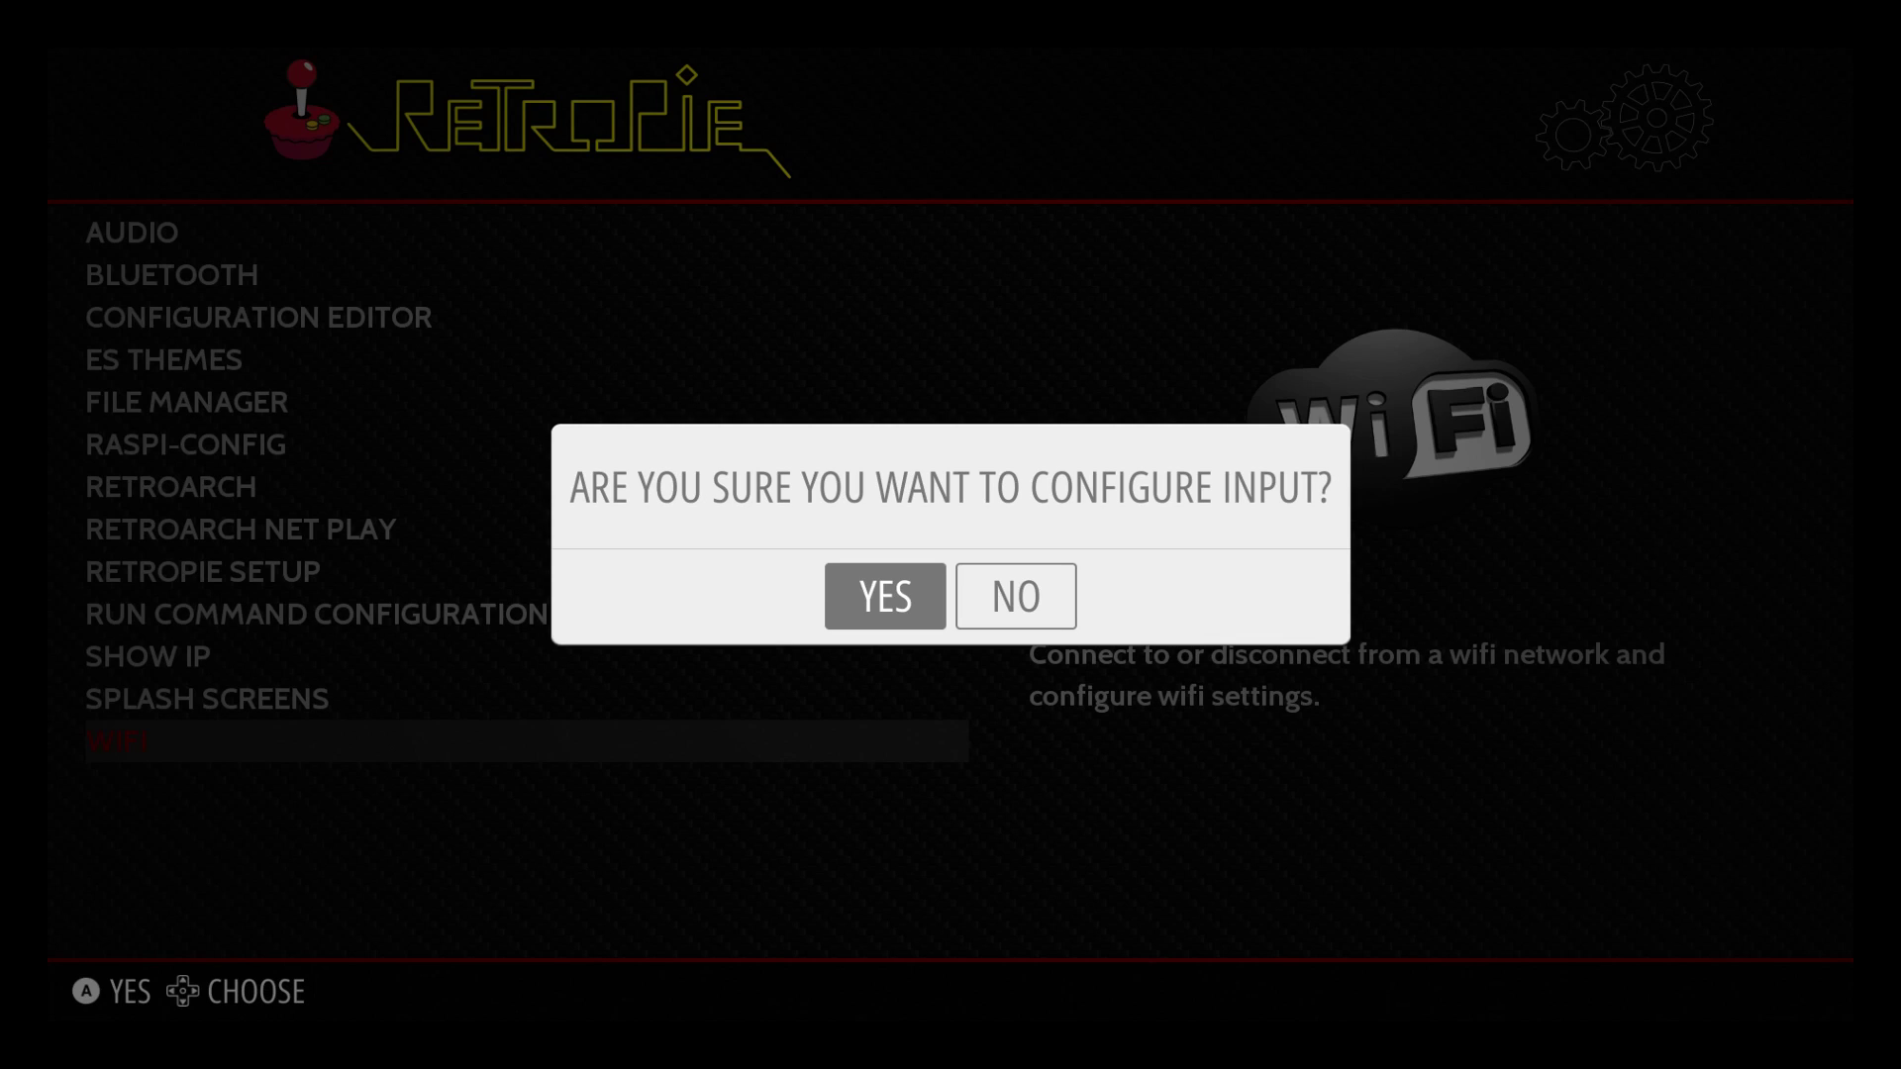
{"action": "key", "text": "Return"}
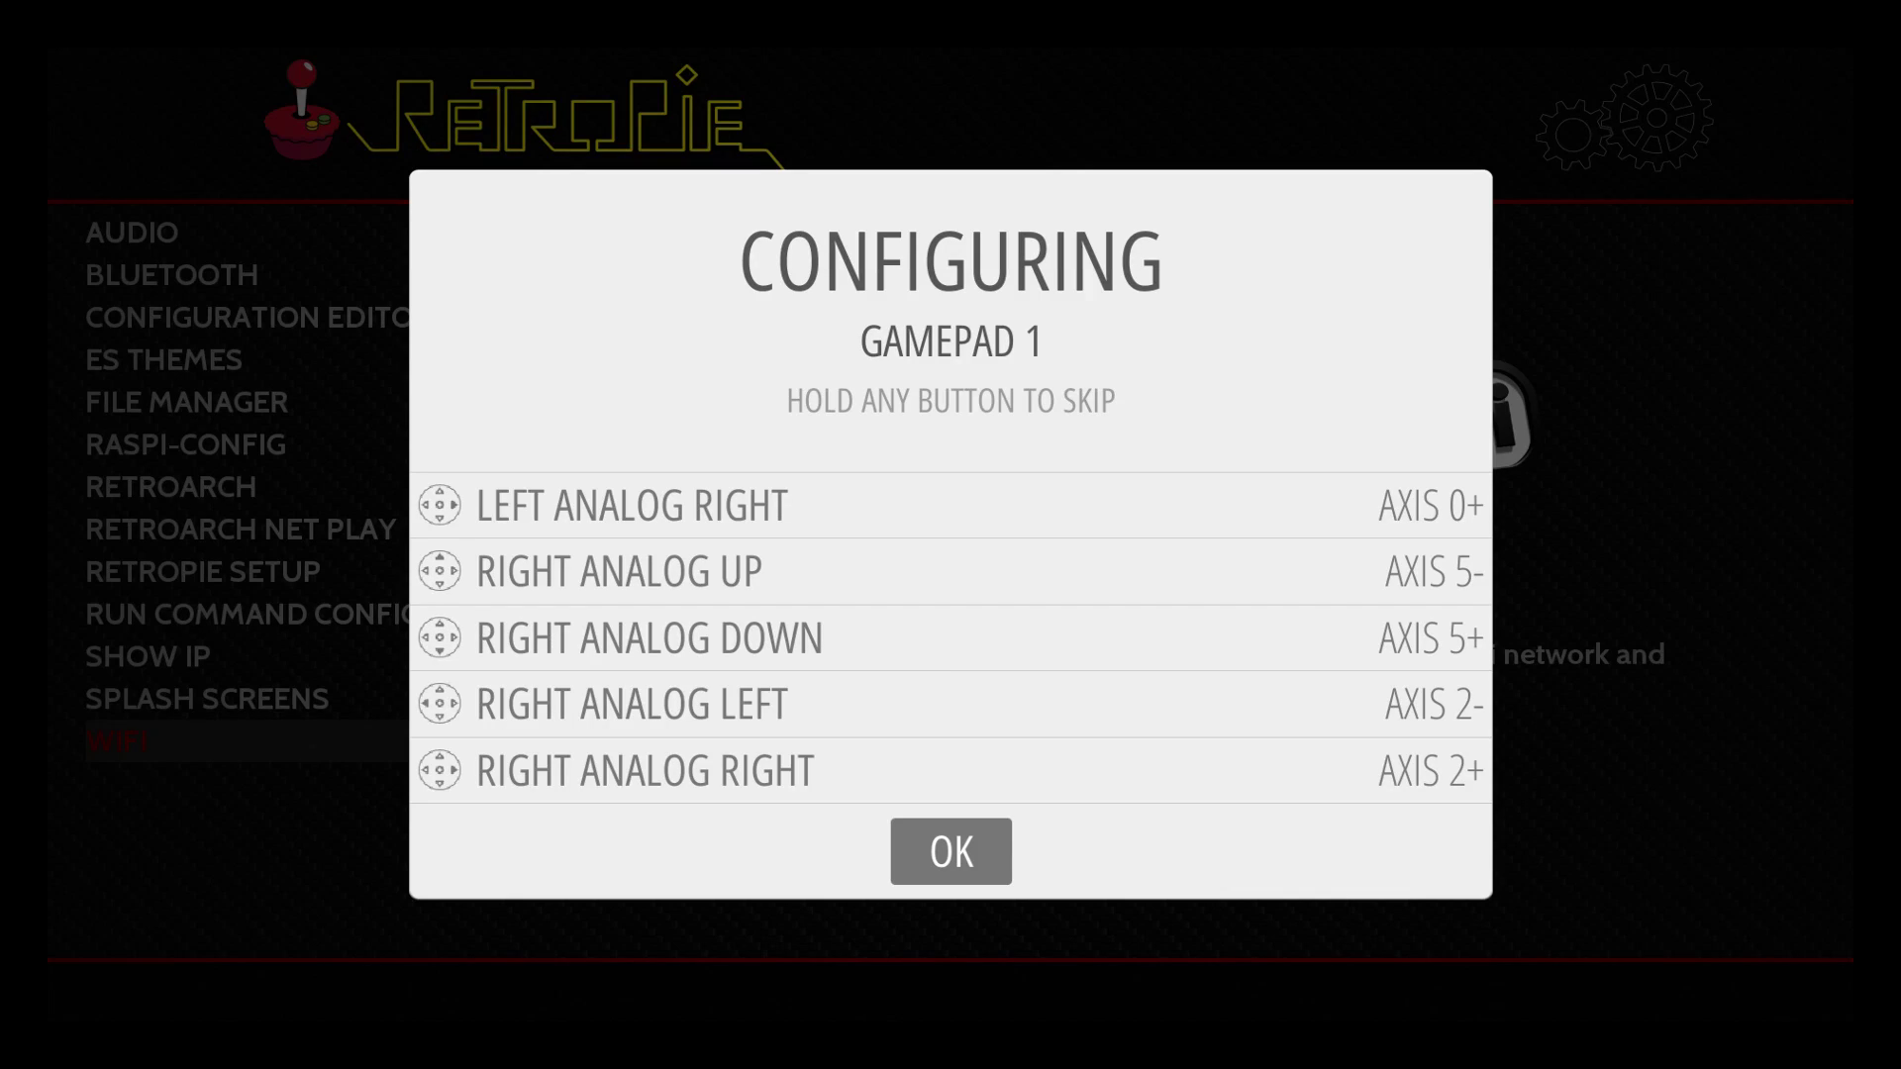
Step: Accept the gamepad mapping and choose Quit > Restart EmulationStation, confirming Yes
{"action": "key", "text": "Return"}
{"action": "key", "text": "Down"}
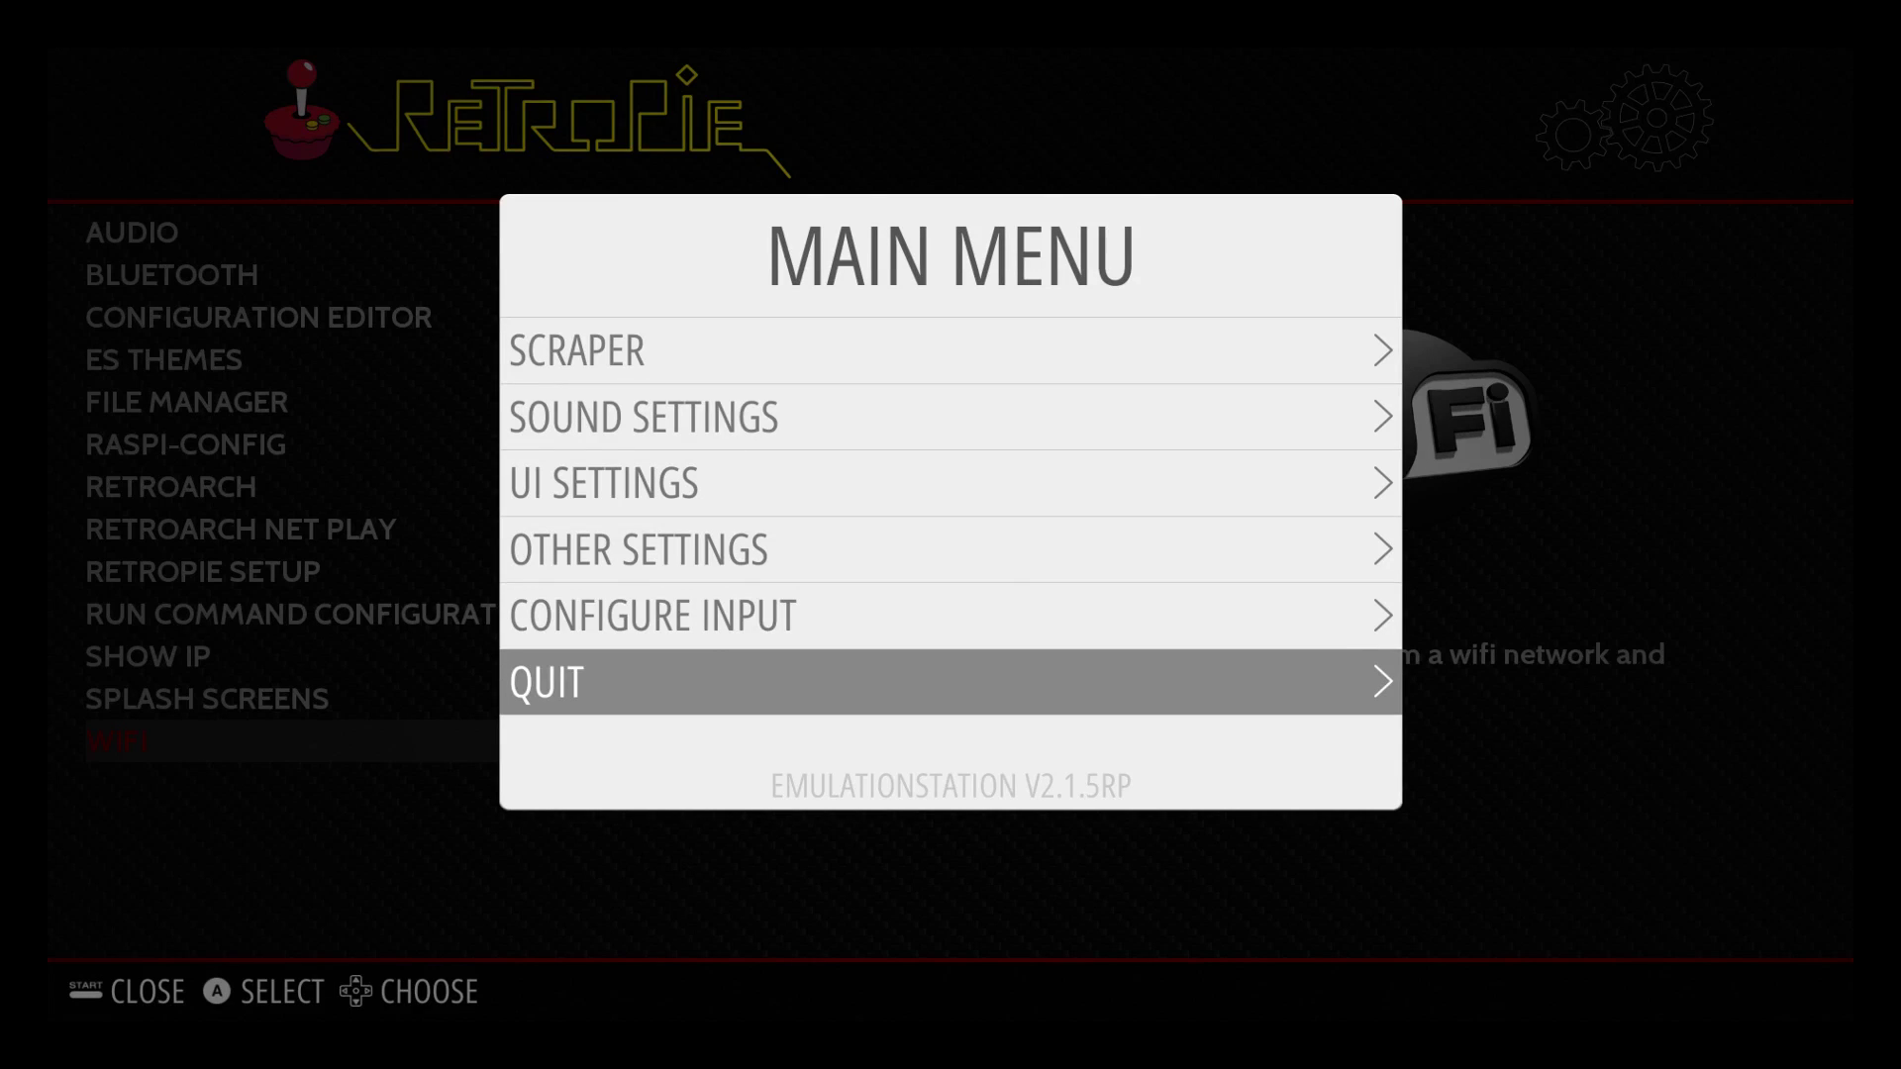
{"action": "key", "text": "Return"}
{"action": "key", "text": "Down"}
{"action": "key", "text": "Down"}
{"action": "key", "text": "Up"}
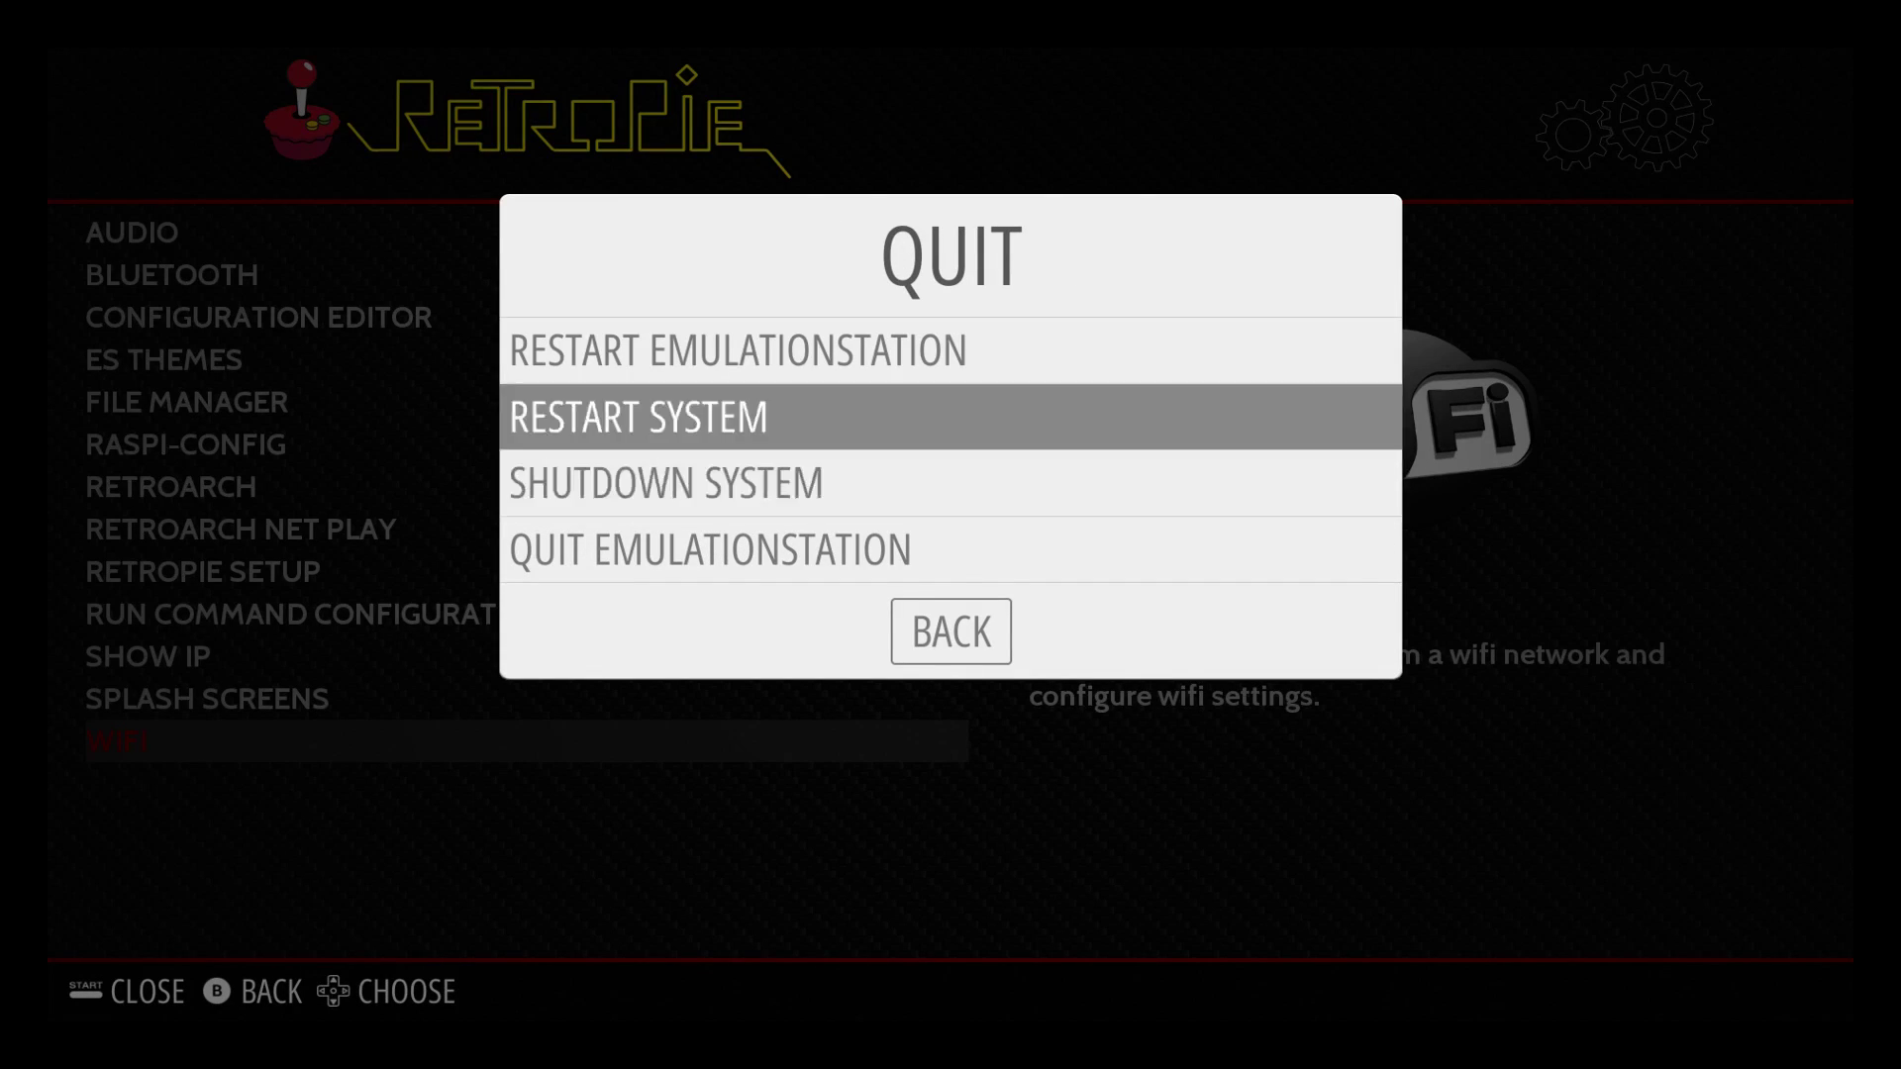
{"action": "key", "text": "Up"}
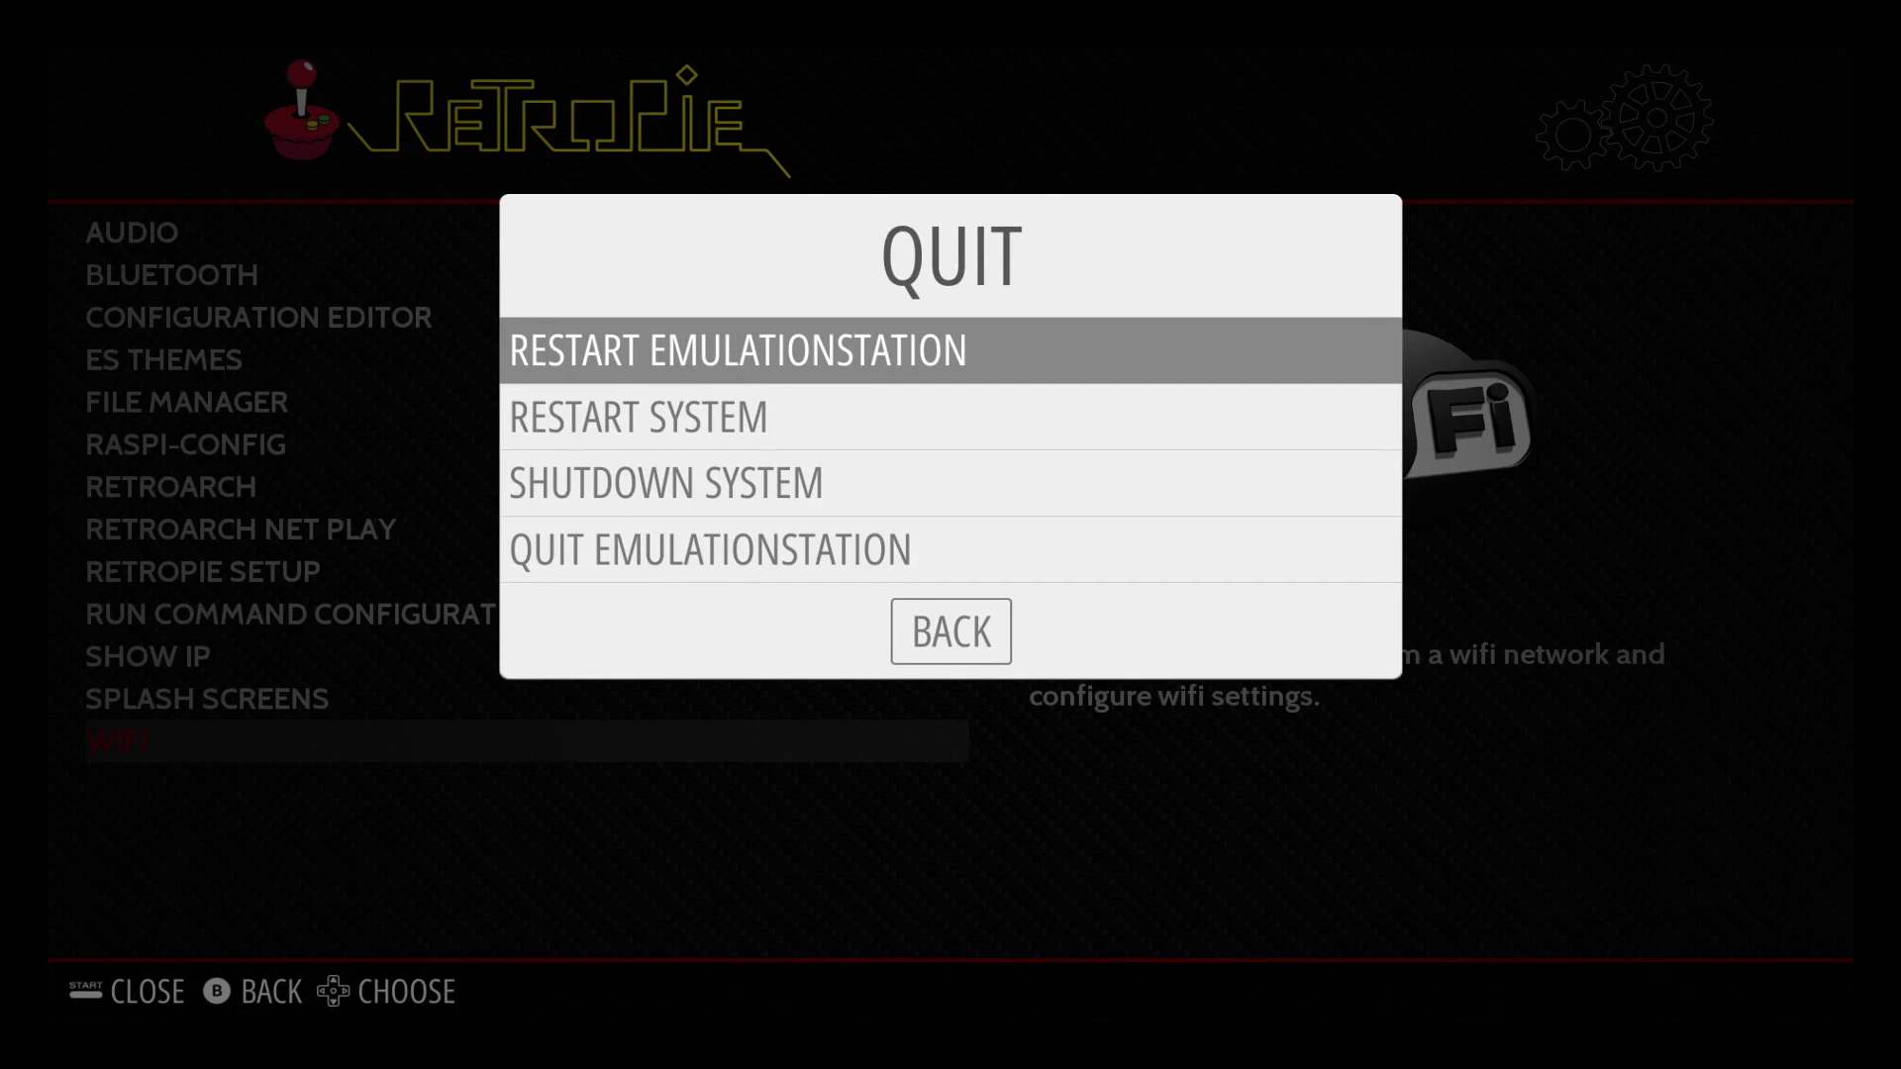
{"action": "key", "text": "Return"}
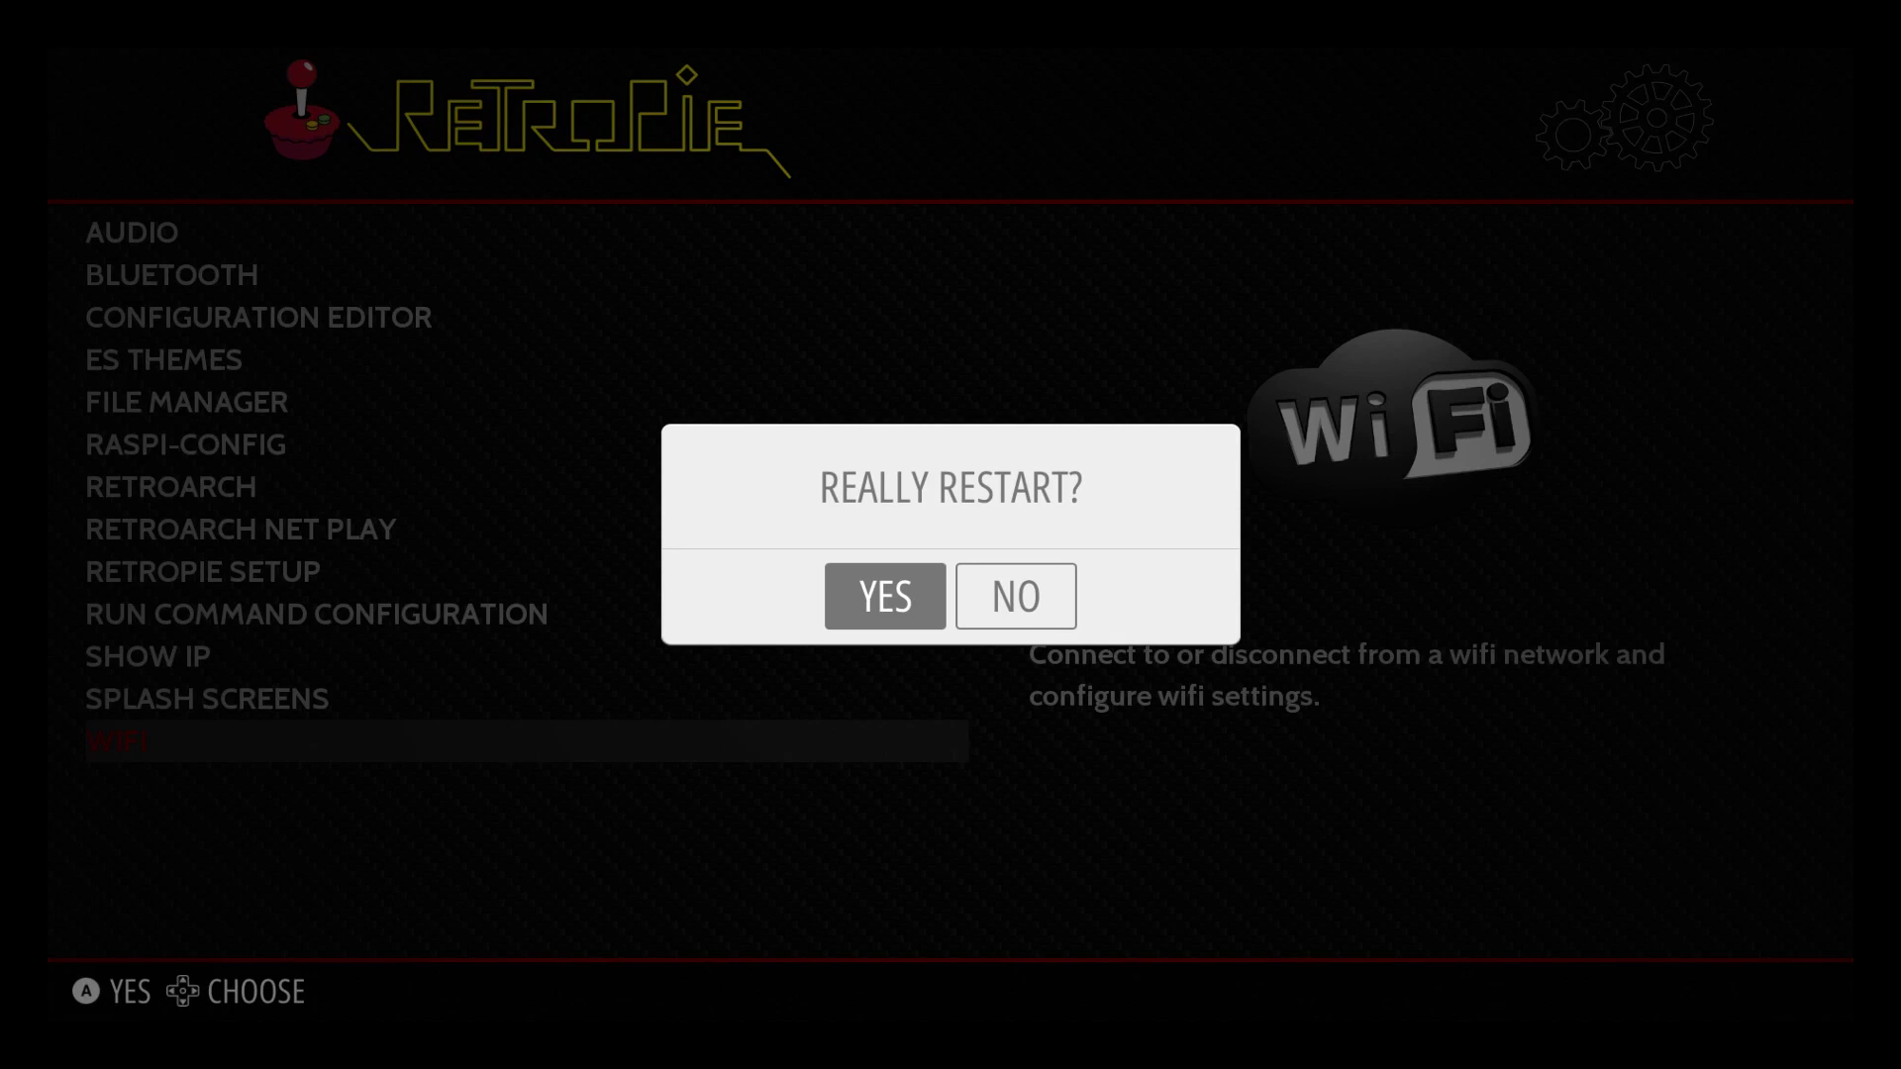
{"action": "key", "text": "Return"}
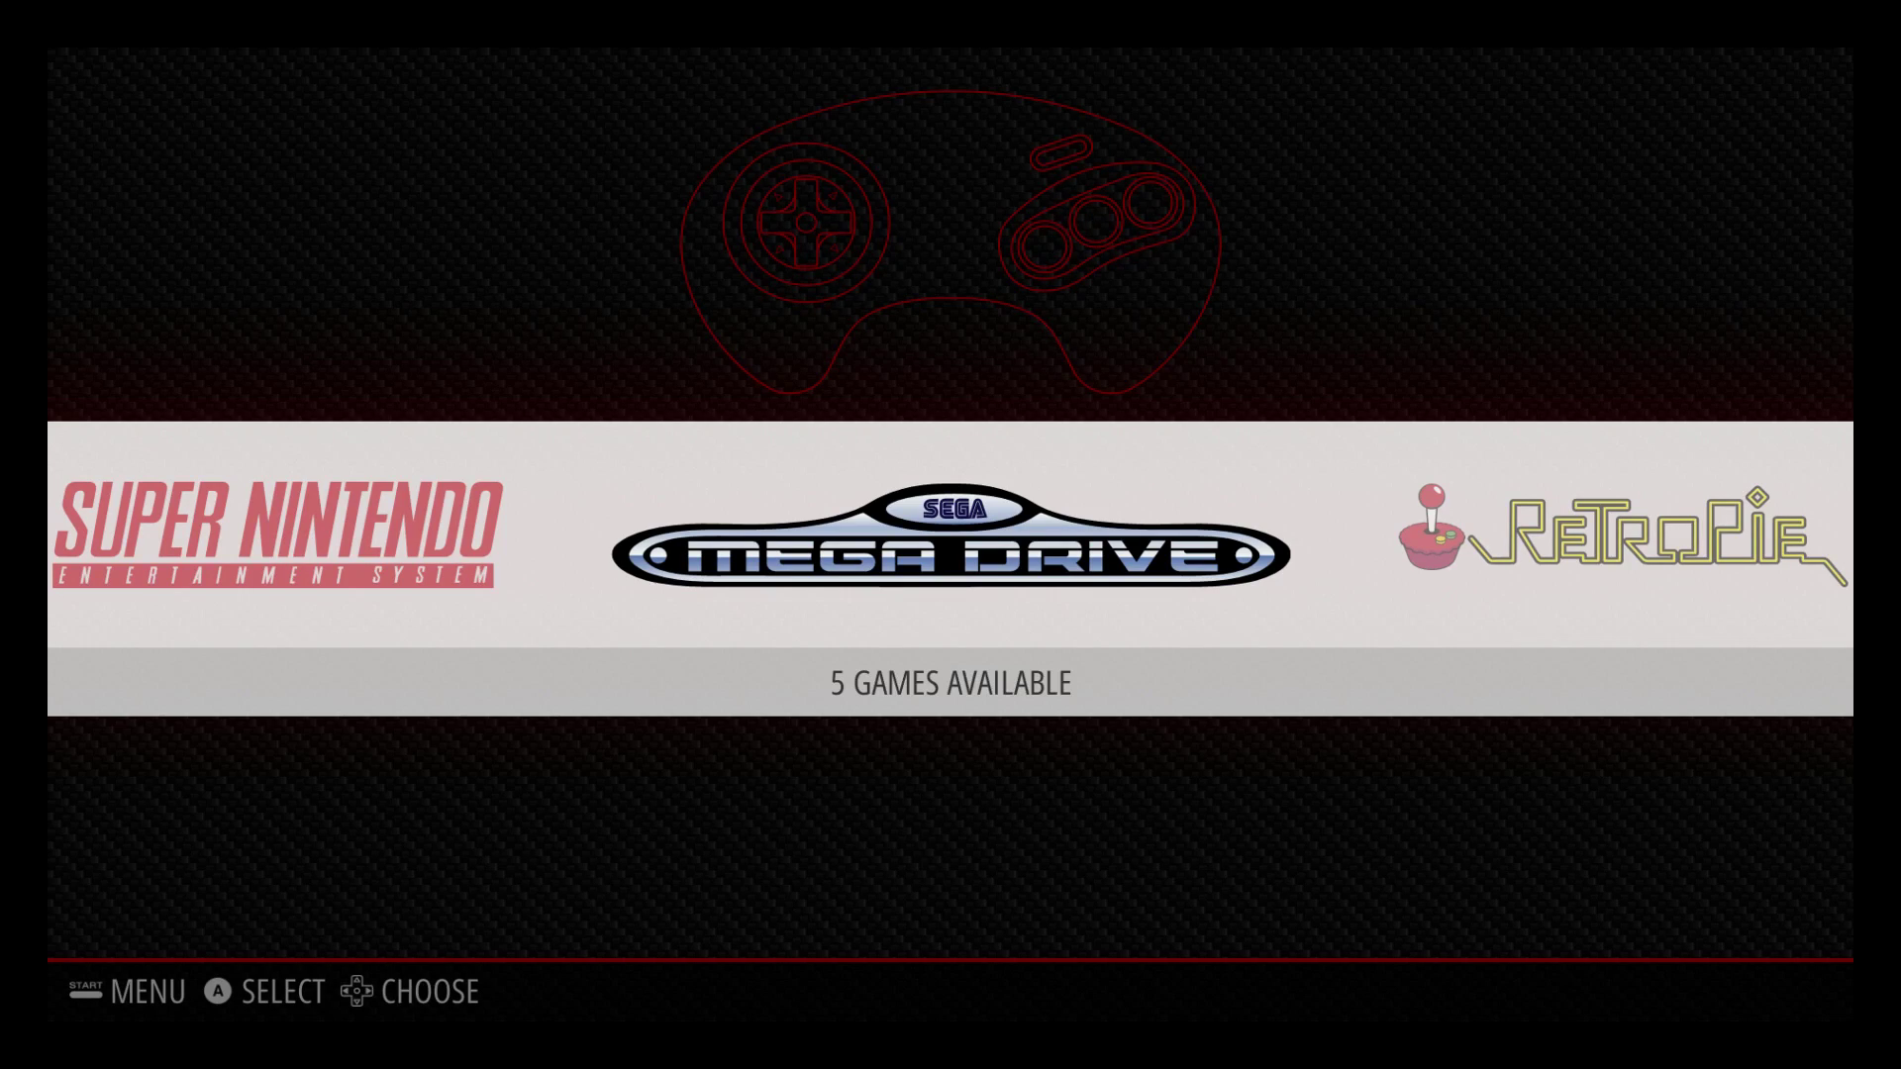
Step: Move the carousel to Super Nintendo and browse its games from Megaman X to Star Fox
{"action": "key", "text": "Left"}
{"action": "key", "text": "Left"}
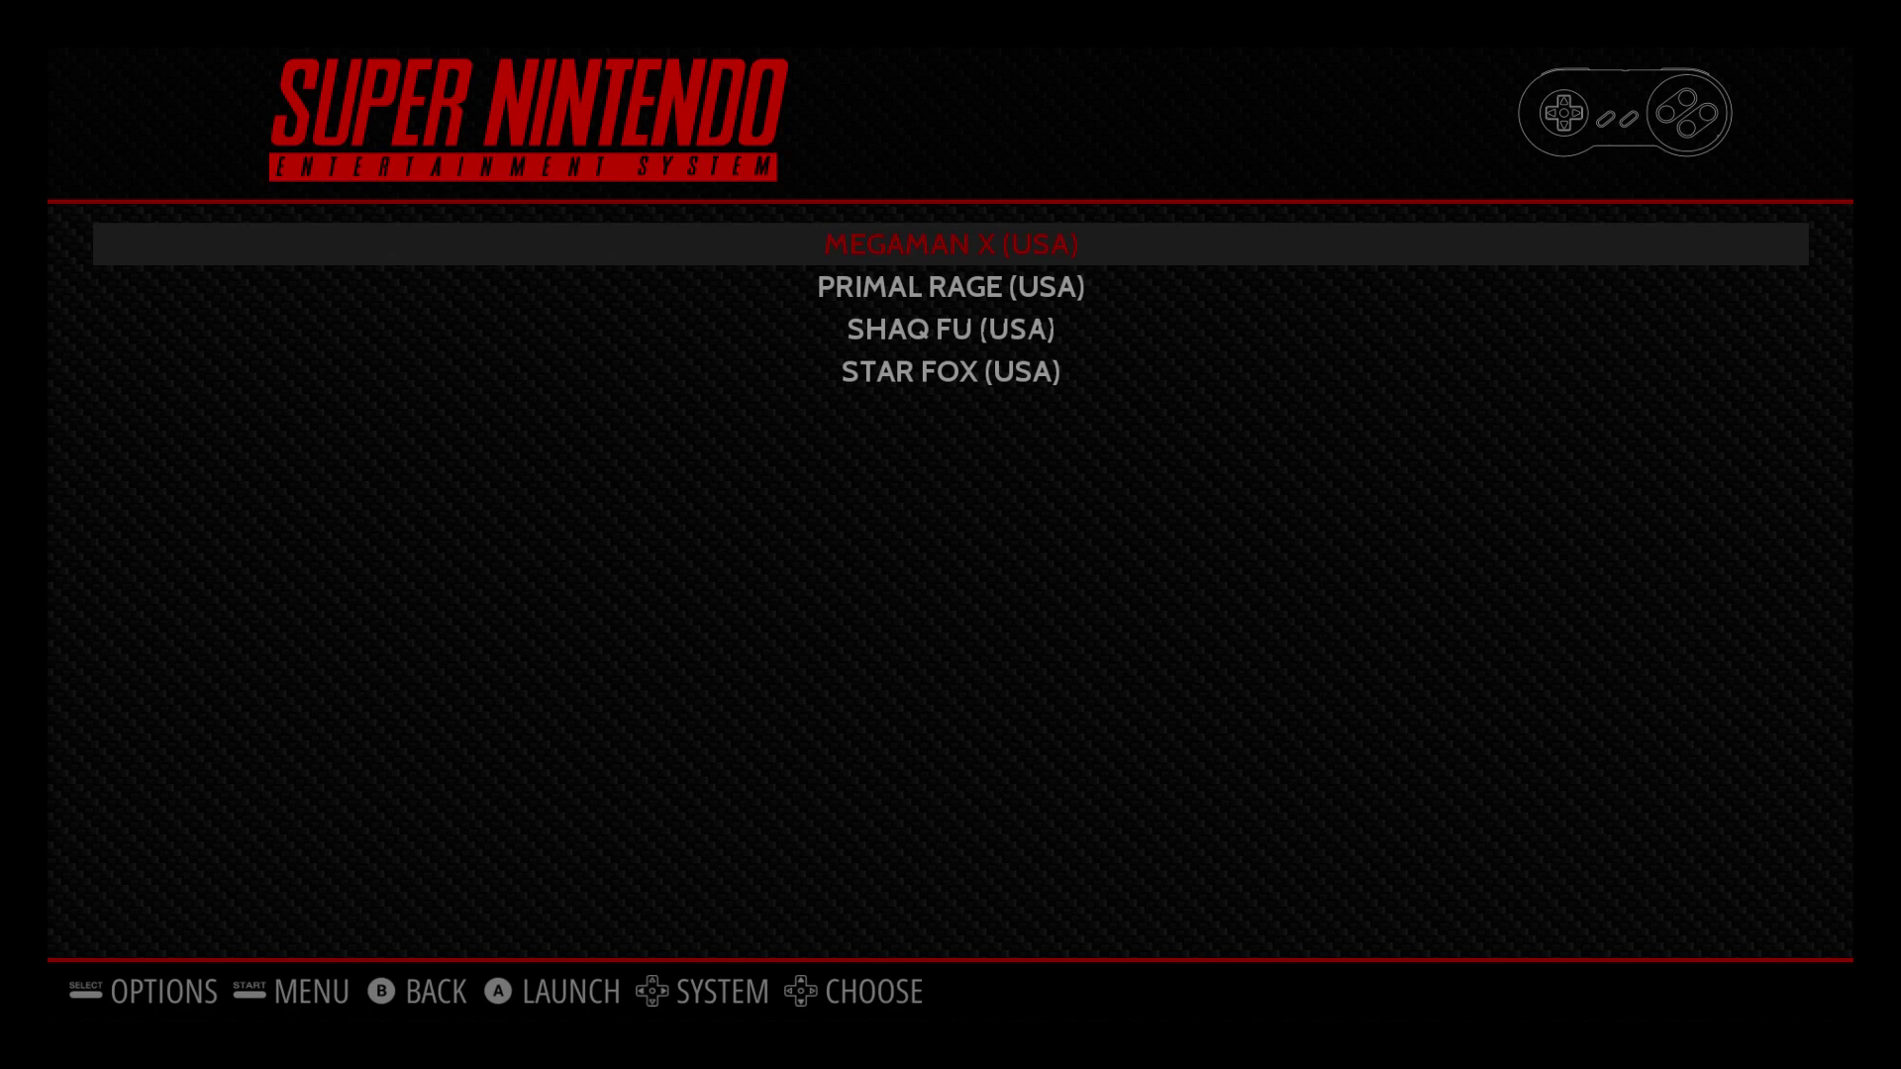
{"action": "key", "text": "Down"}
{"action": "key", "text": "Up"}
{"action": "key", "text": "Down"}
{"action": "key", "text": "Down"}
{"action": "key", "text": "Down"}
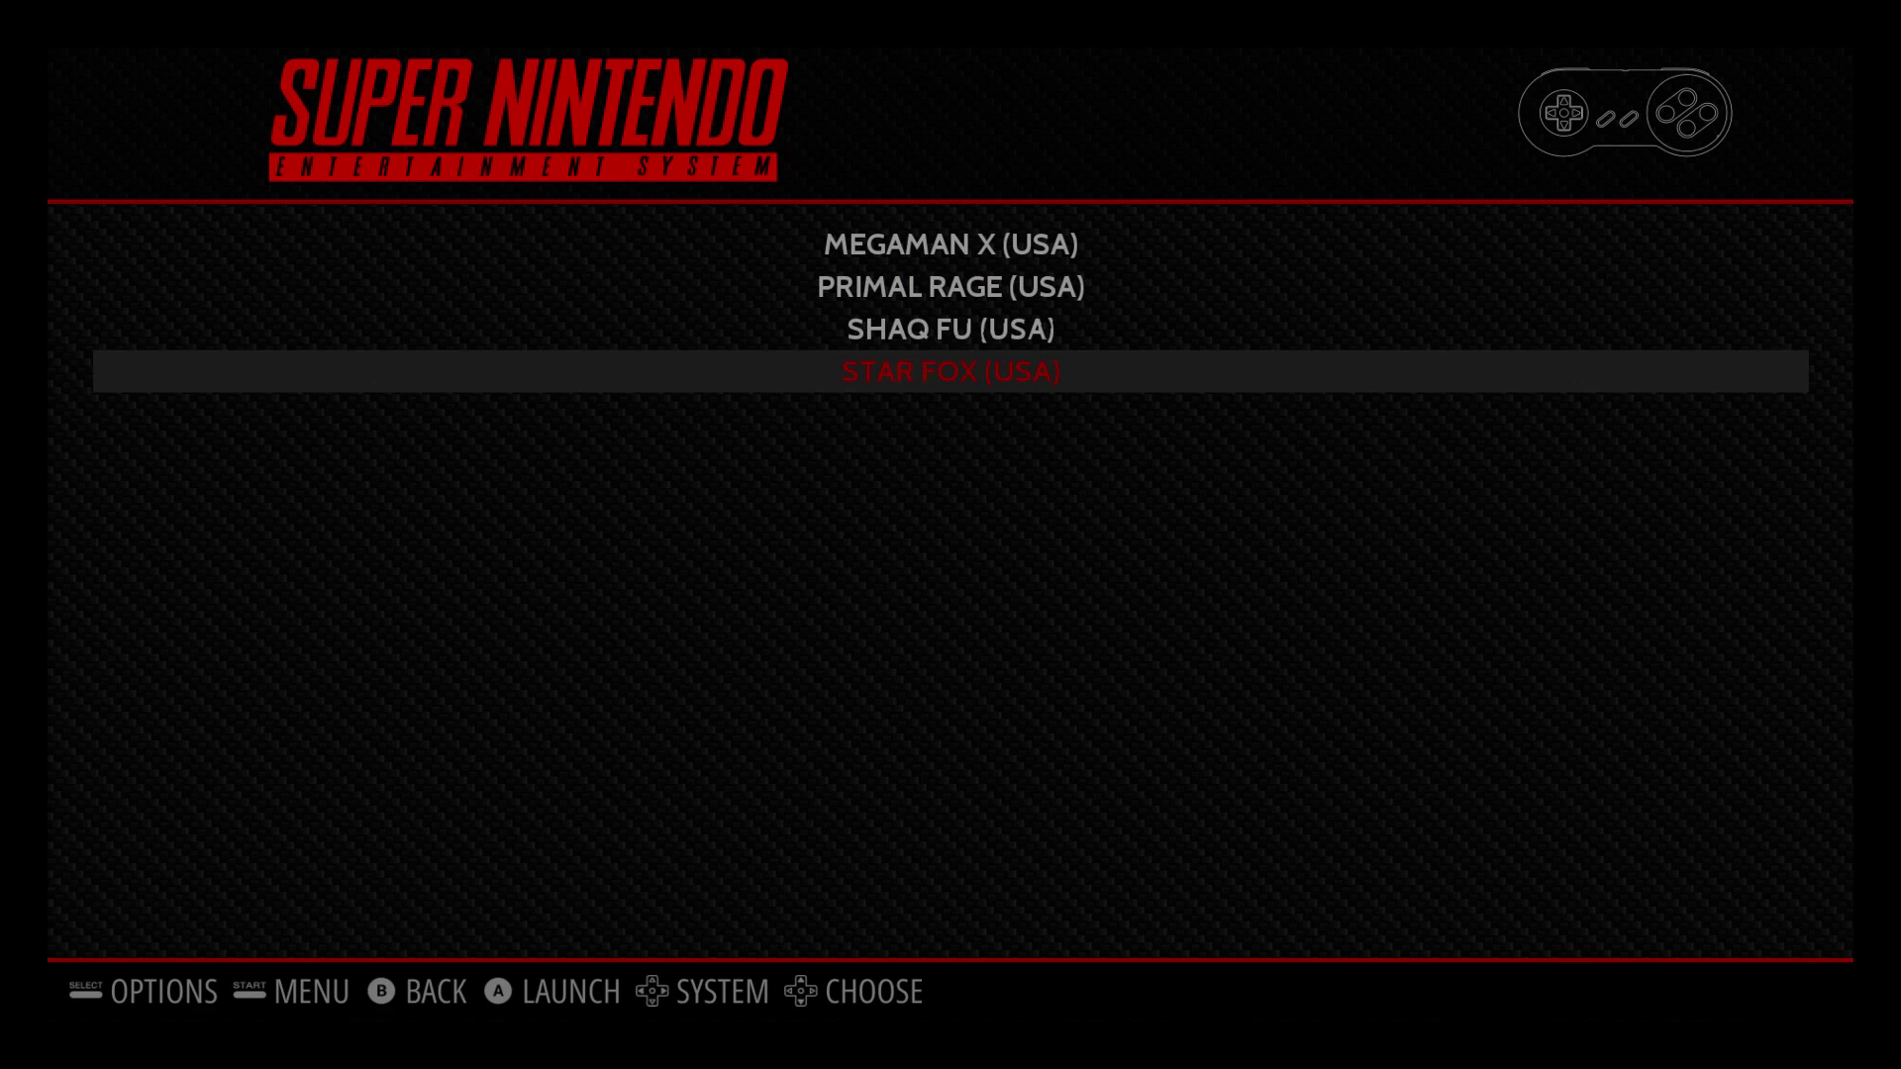
{"action": "key", "text": "Up"}
{"action": "key", "text": "Up"}
{"action": "key", "text": "Up"}
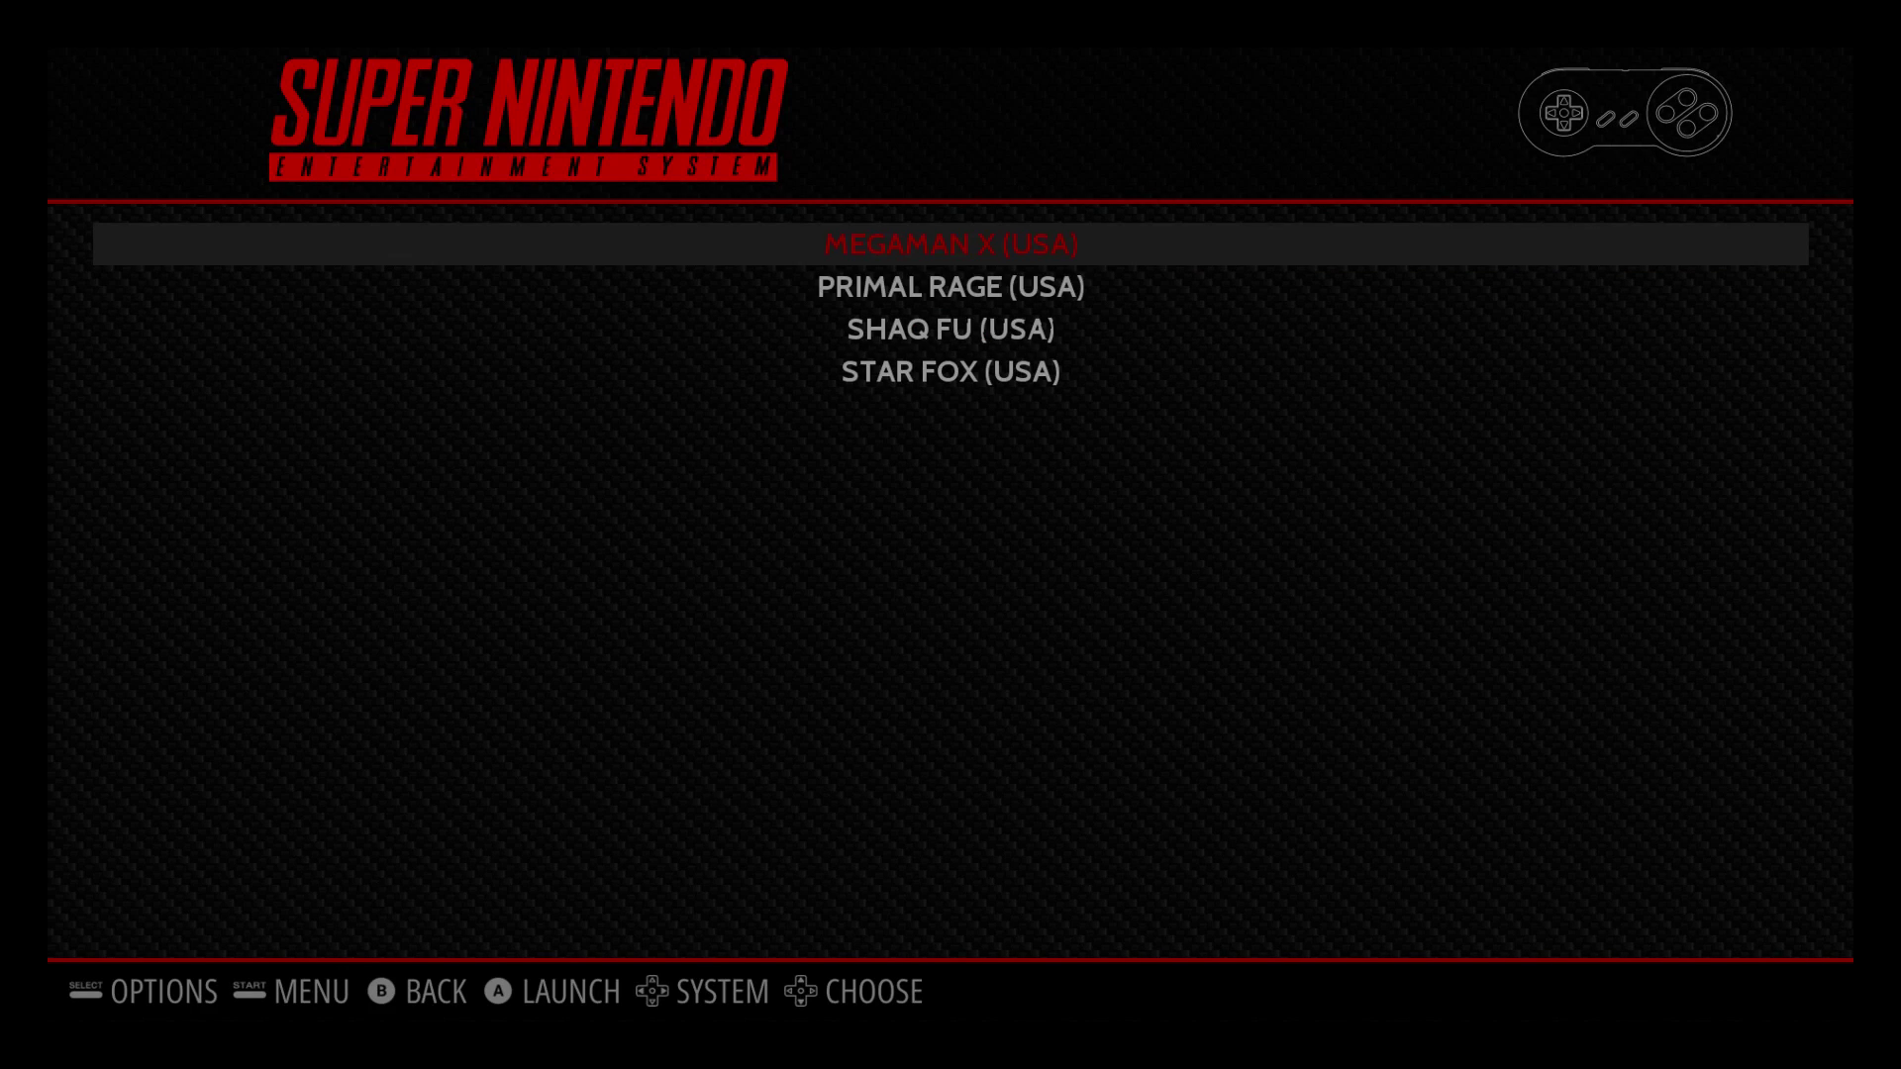
{"action": "key", "text": "Return"}
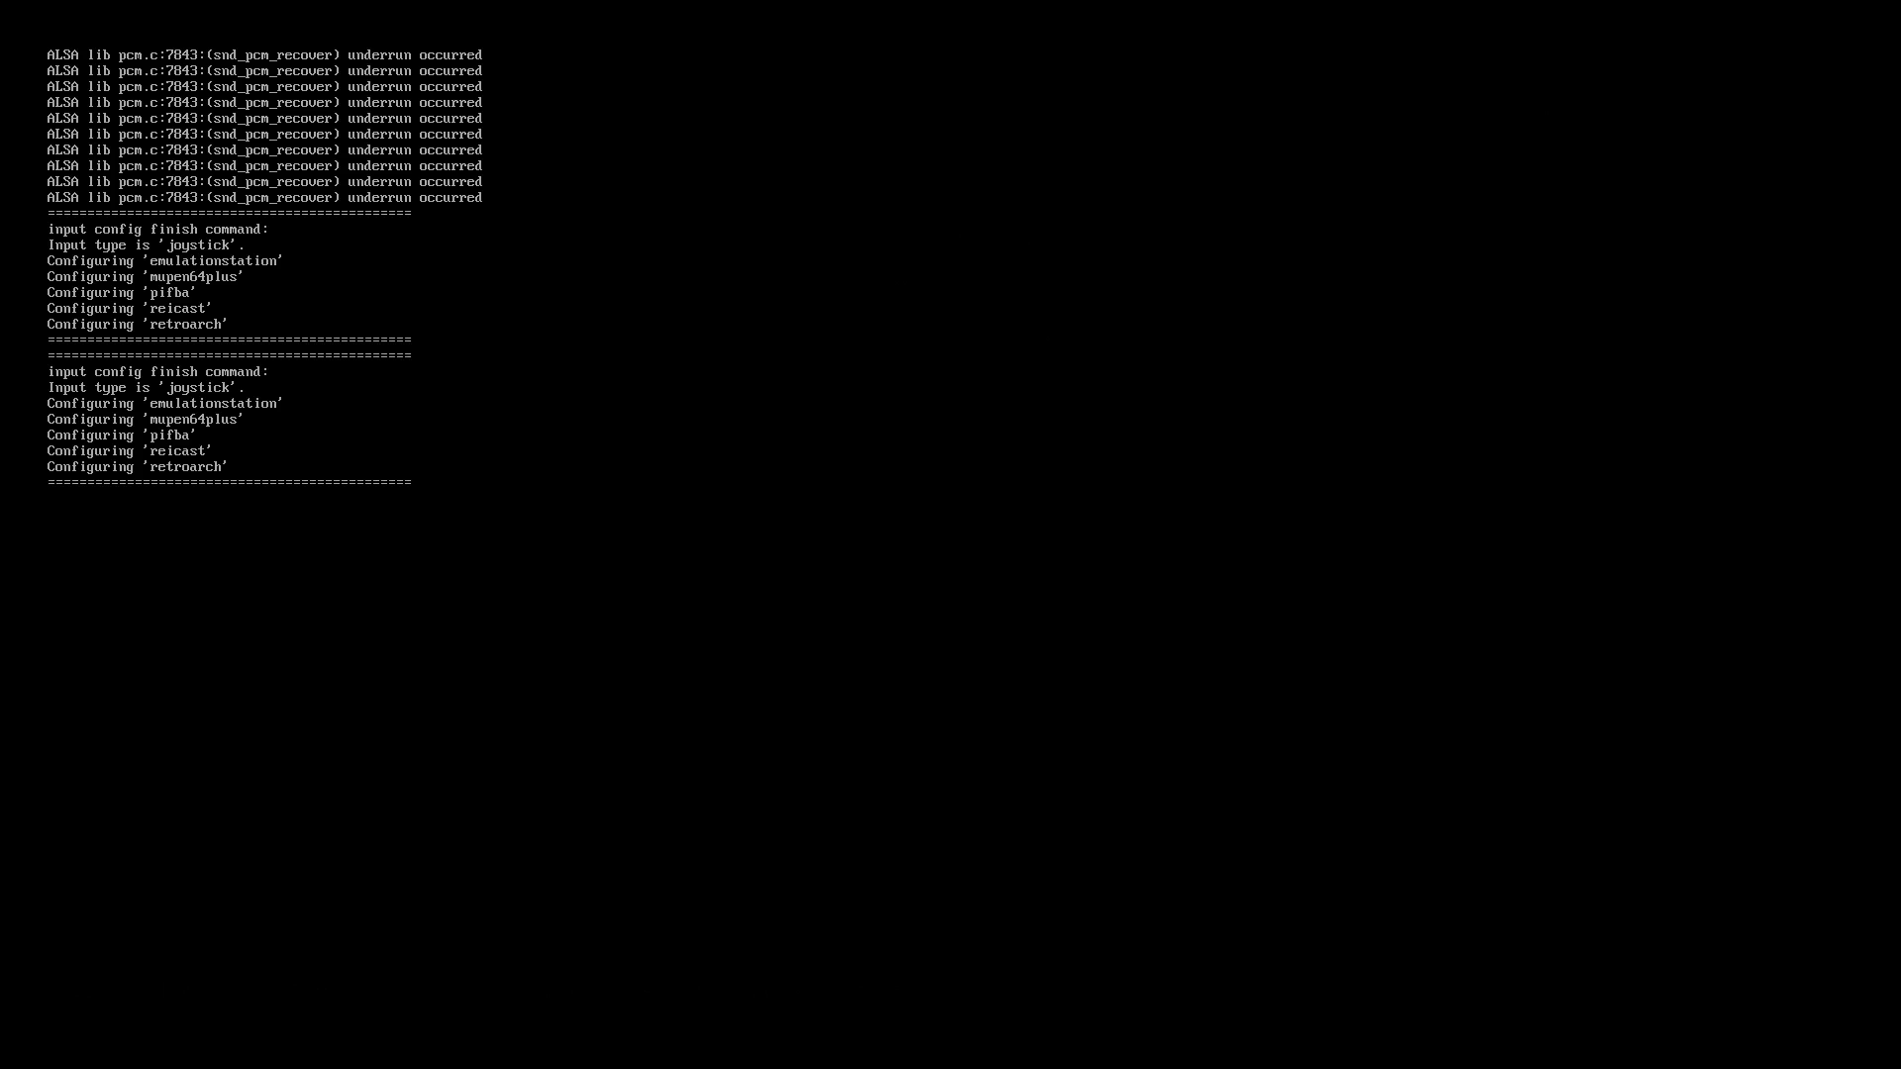